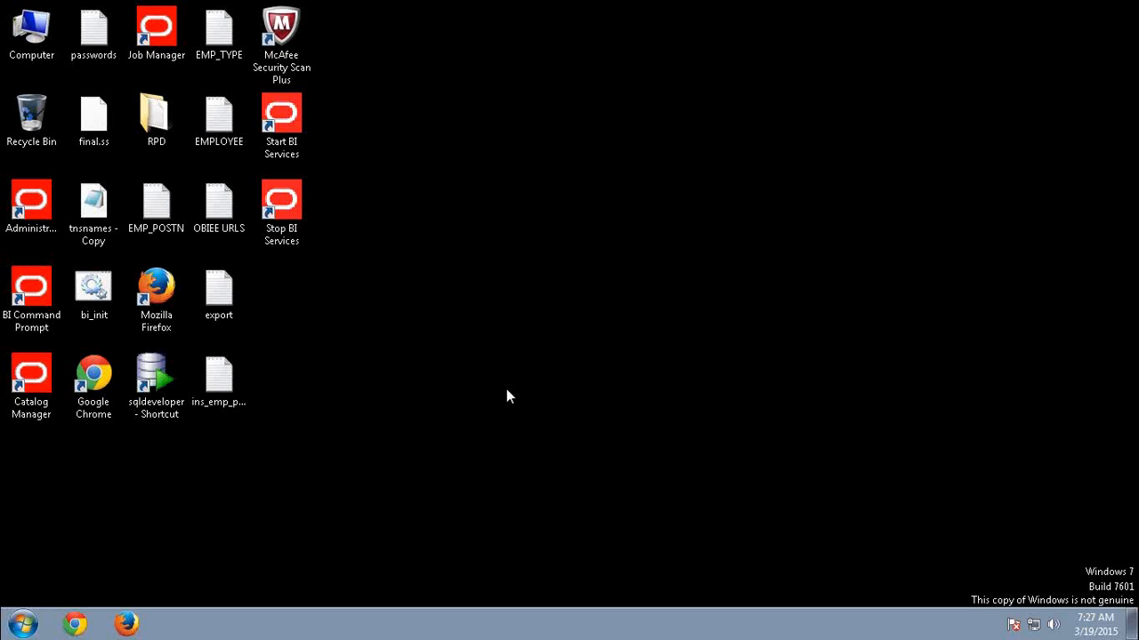
# Open the Windows Services console by running services.msc.
pyautogui.click(25, 625)
pyautogui.click(58, 583)
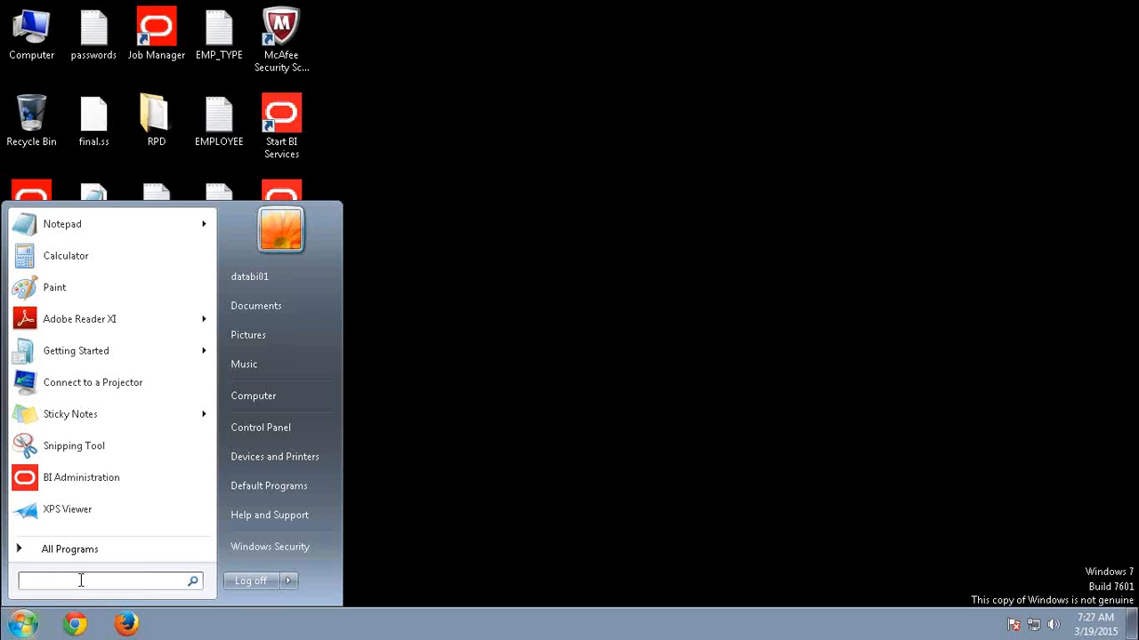
pyautogui.write('s')
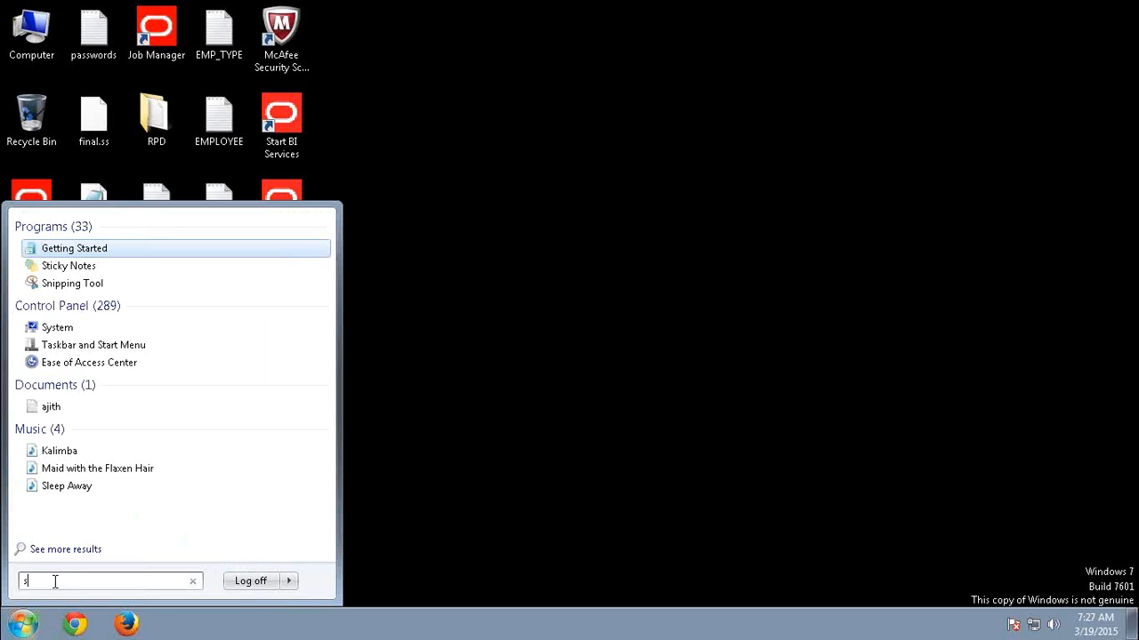
pyautogui.write('er')
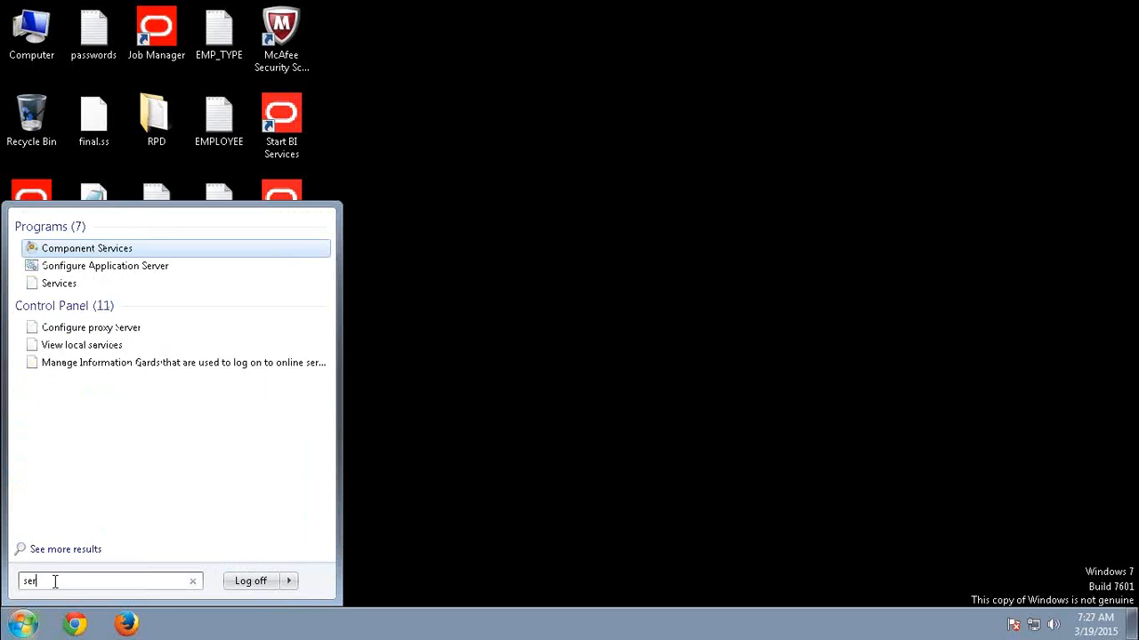
pyautogui.write('vices')
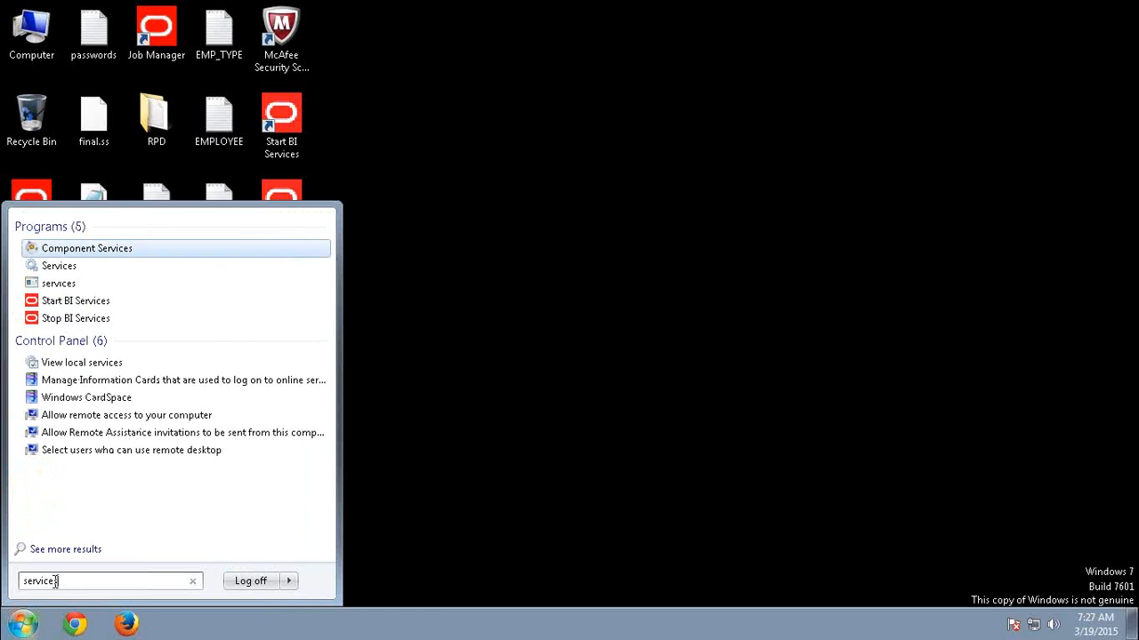
pyautogui.write('.msc')
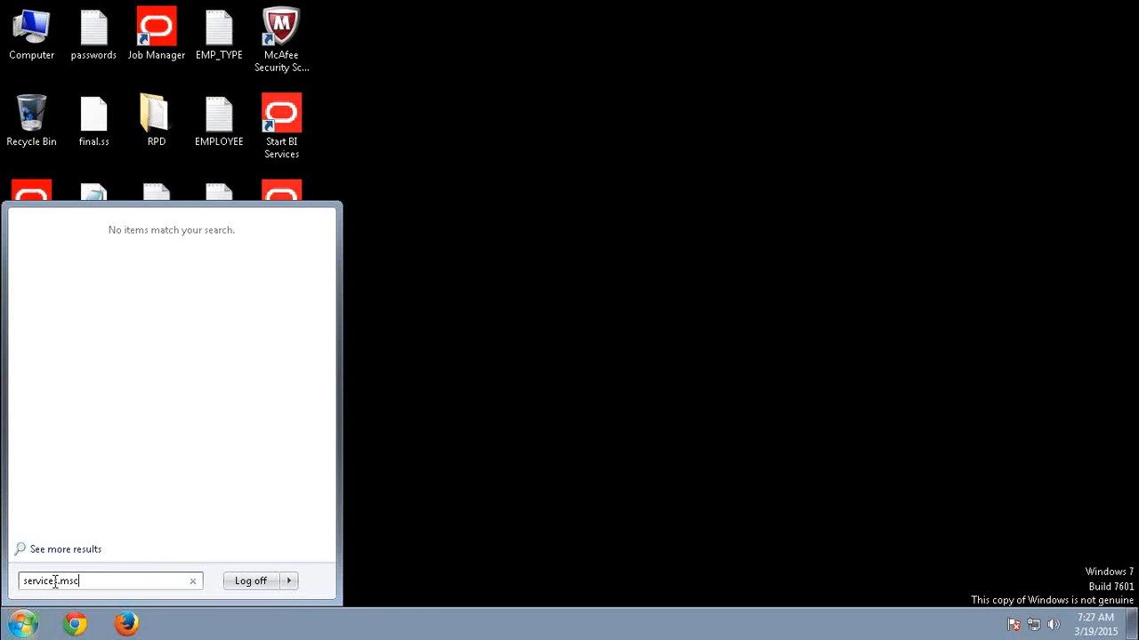
pyautogui.press('Return')
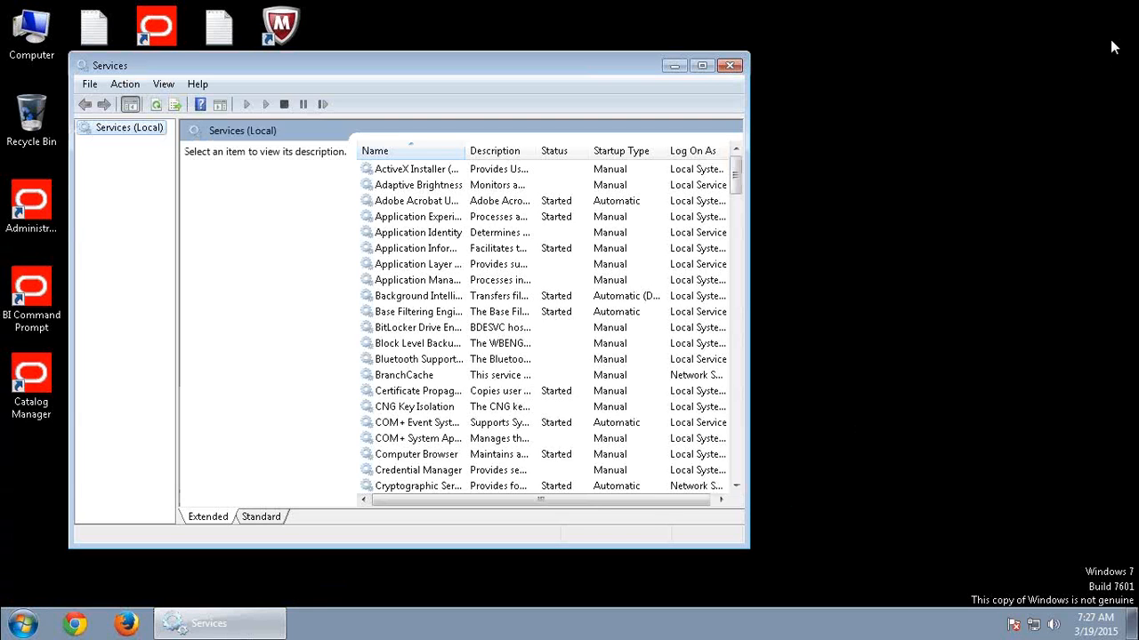
# Maximize the Services window, widen the Name column and examine the Oracle WebLogic NodeManager and Oracle Process Manager (instance1) services.
pyautogui.click(702, 65)
pyautogui.click(331, 229)
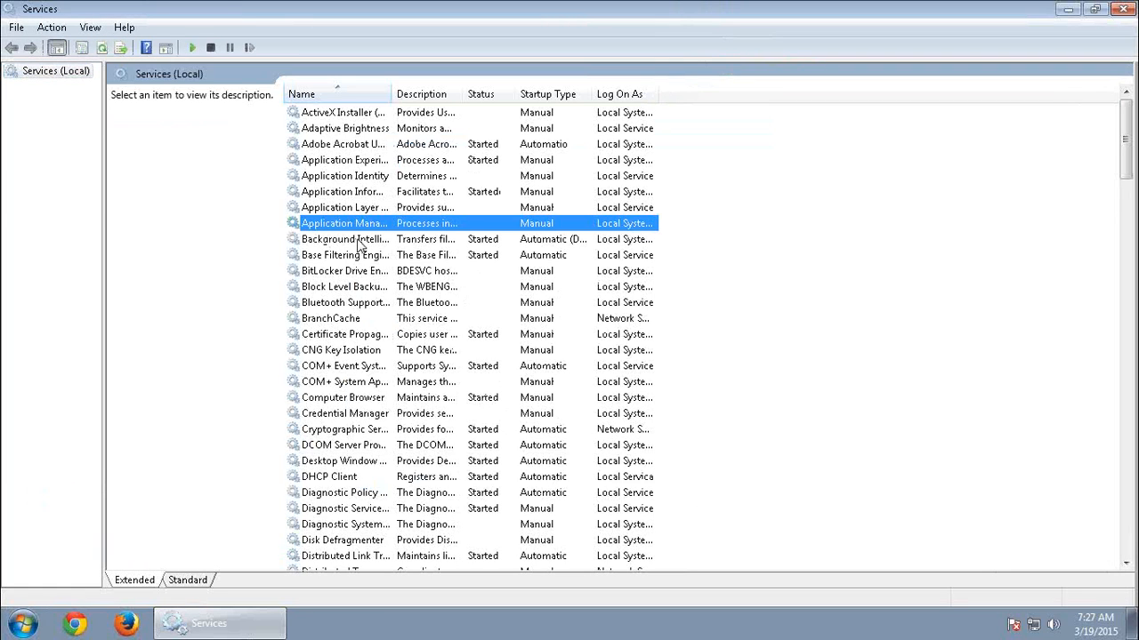
pyautogui.press('o')
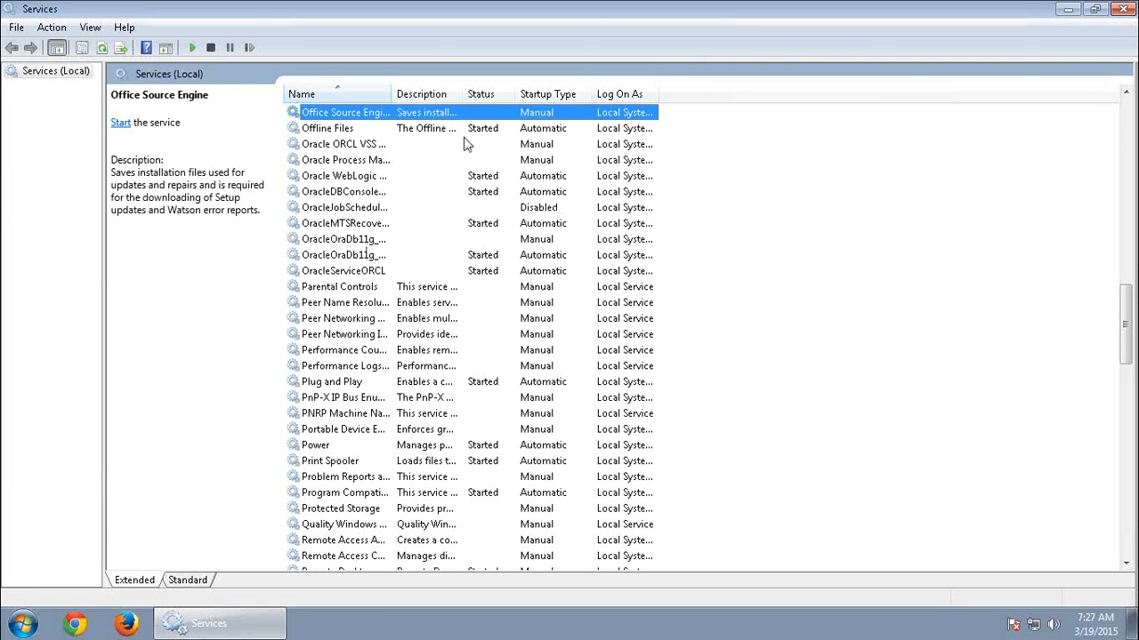
pyautogui.doubleClick(383, 90)
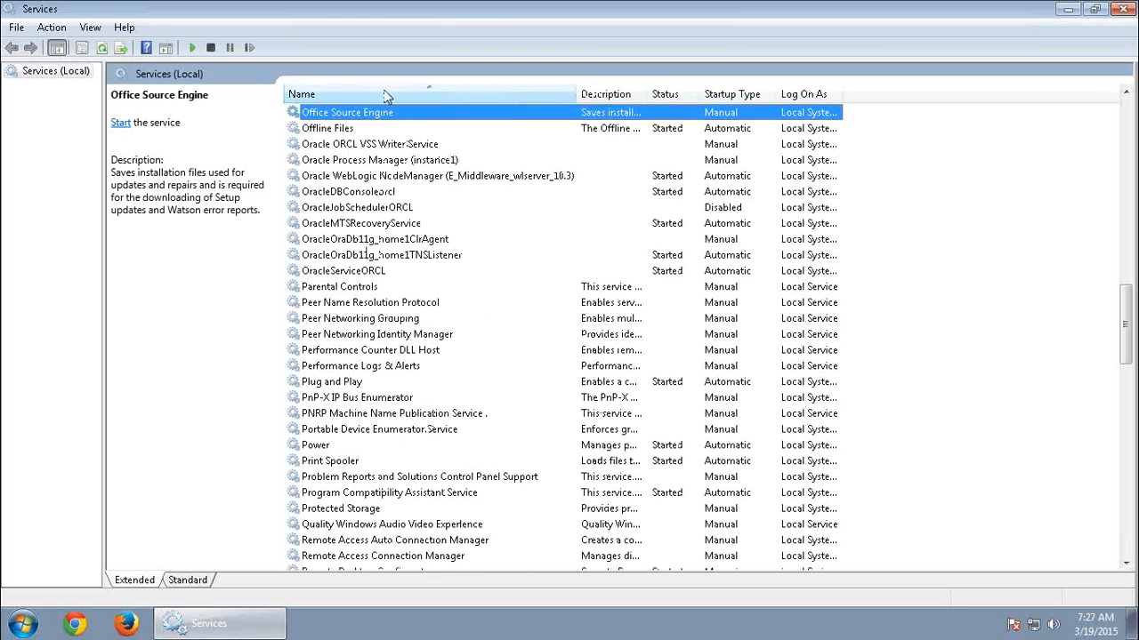
pyautogui.click(445, 166)
pyautogui.click(448, 178)
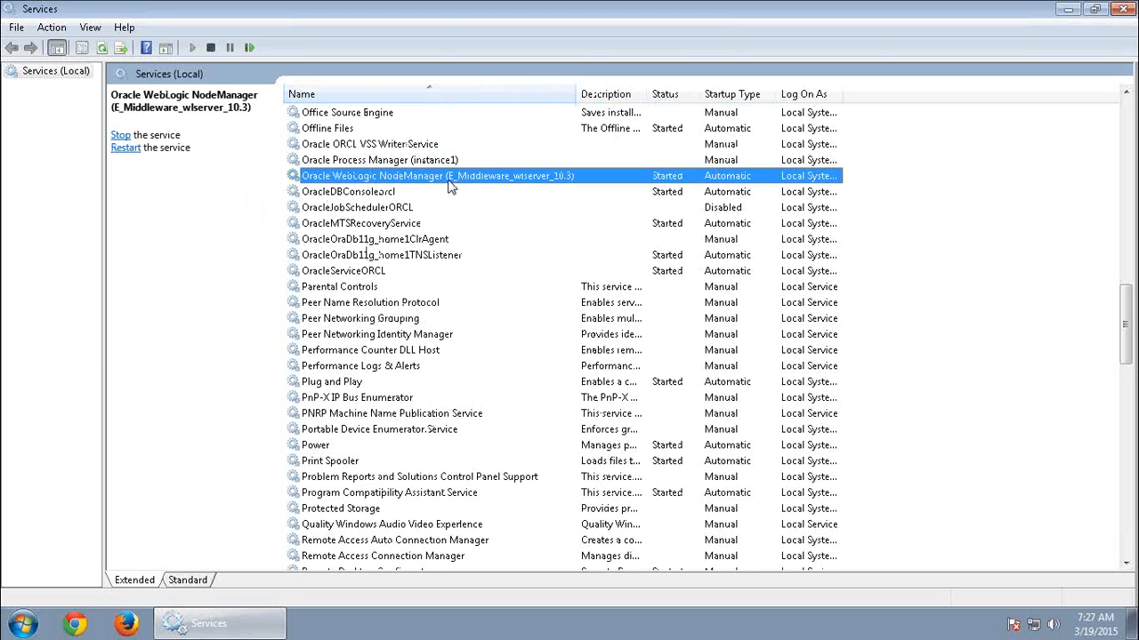
pyautogui.click(423, 163)
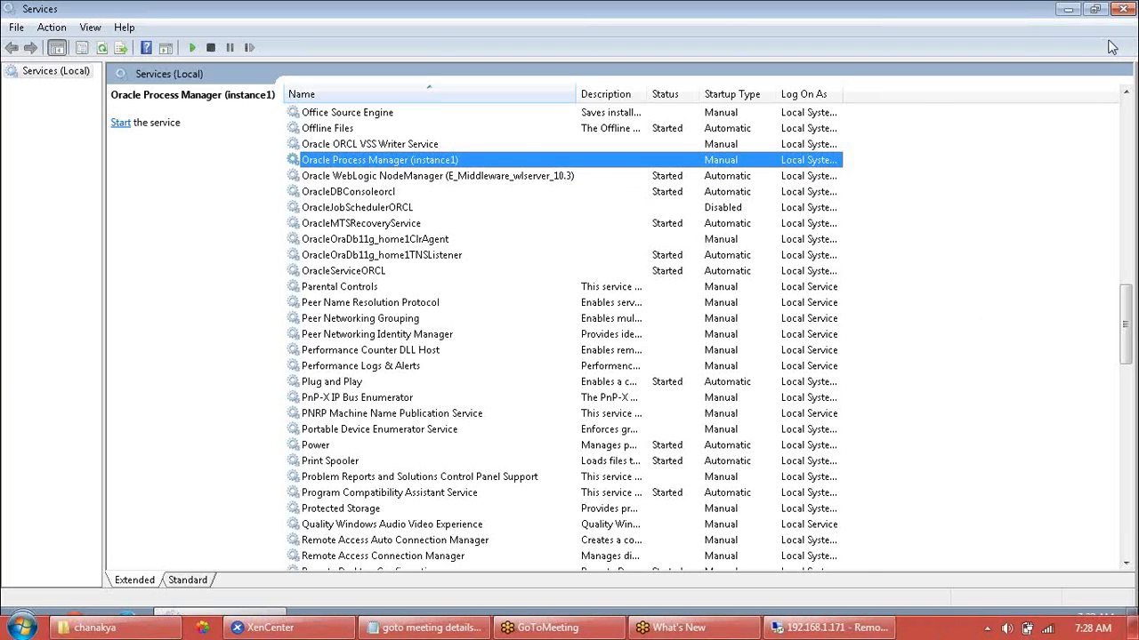
# Run Start BI Services from the Oracle Business Intelligence program group.
pyautogui.click(36, 481)
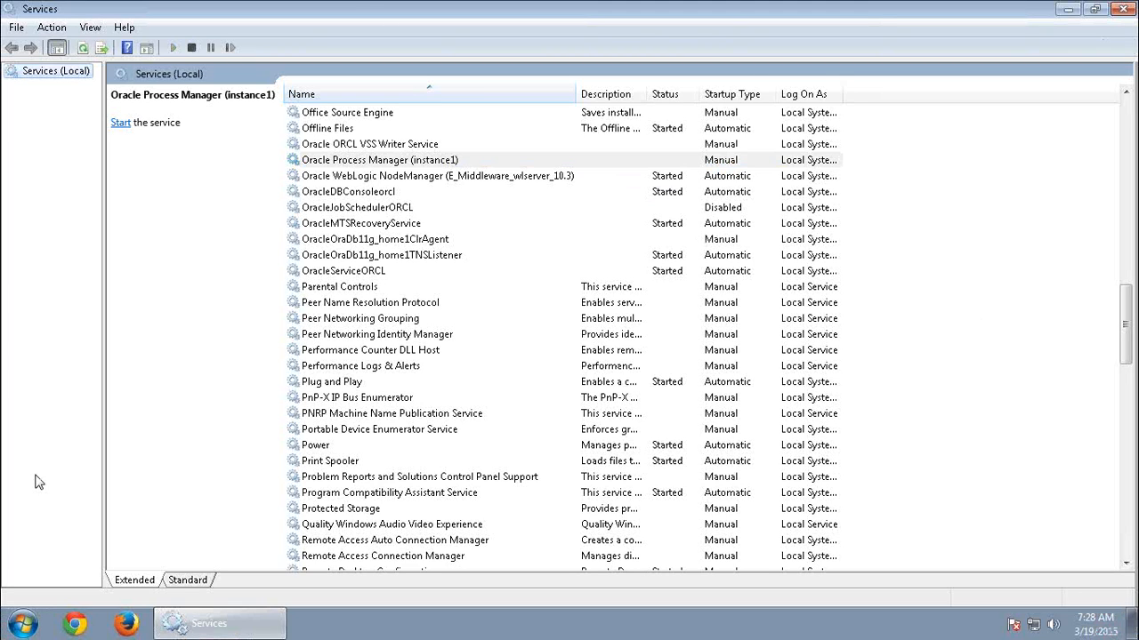
pyautogui.click(20, 625)
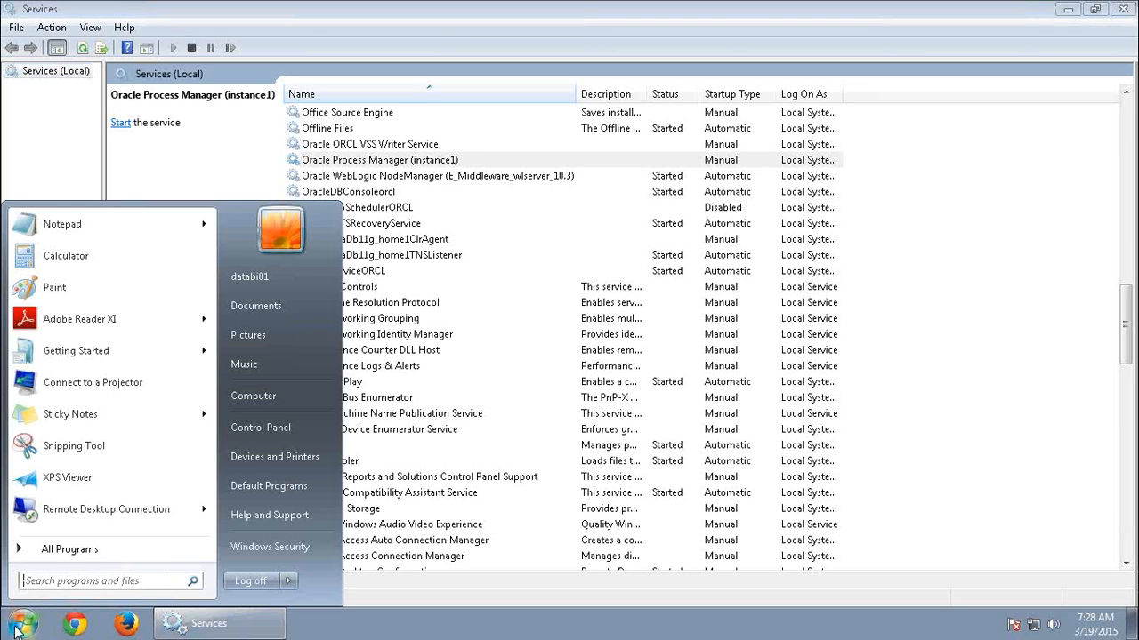
pyautogui.click(54, 549)
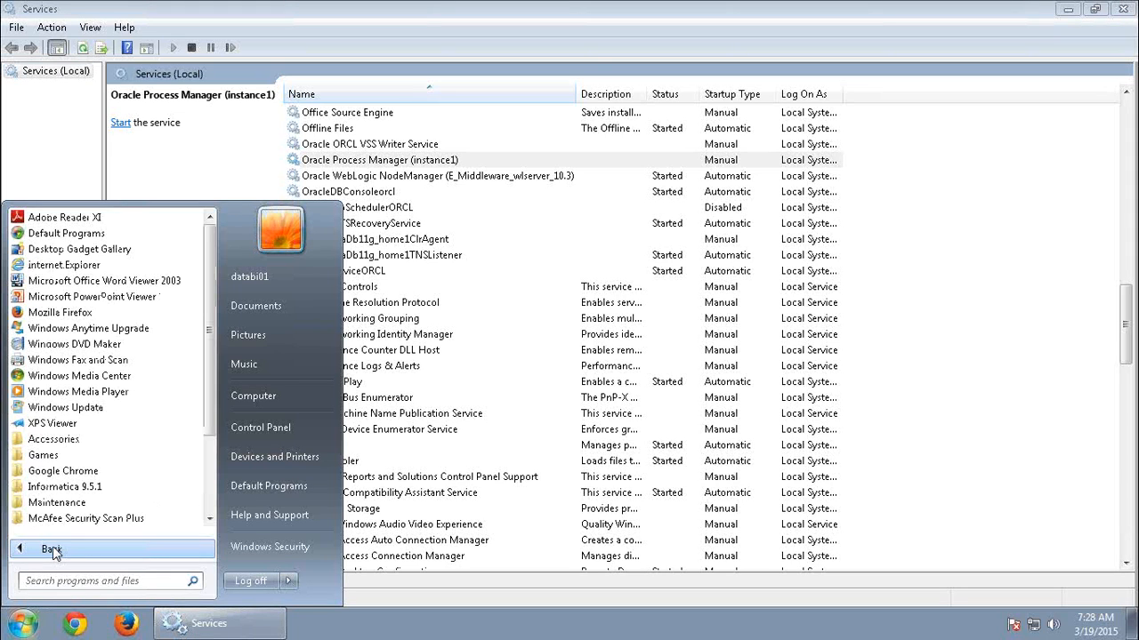
pyautogui.scroll(-3, 122, 440)
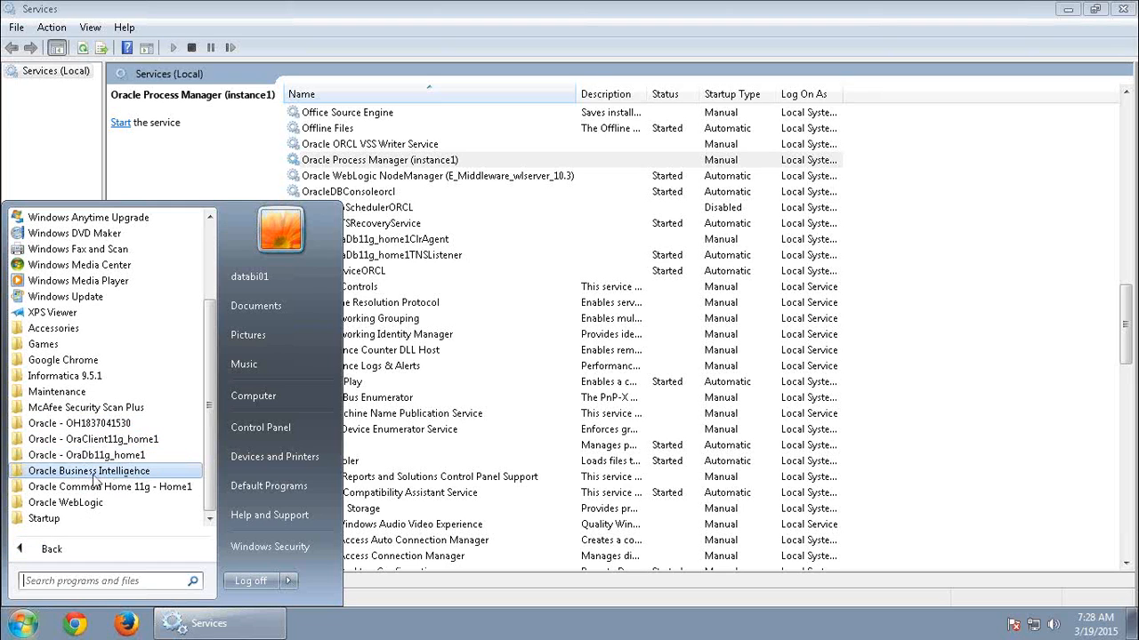
pyautogui.click(93, 471)
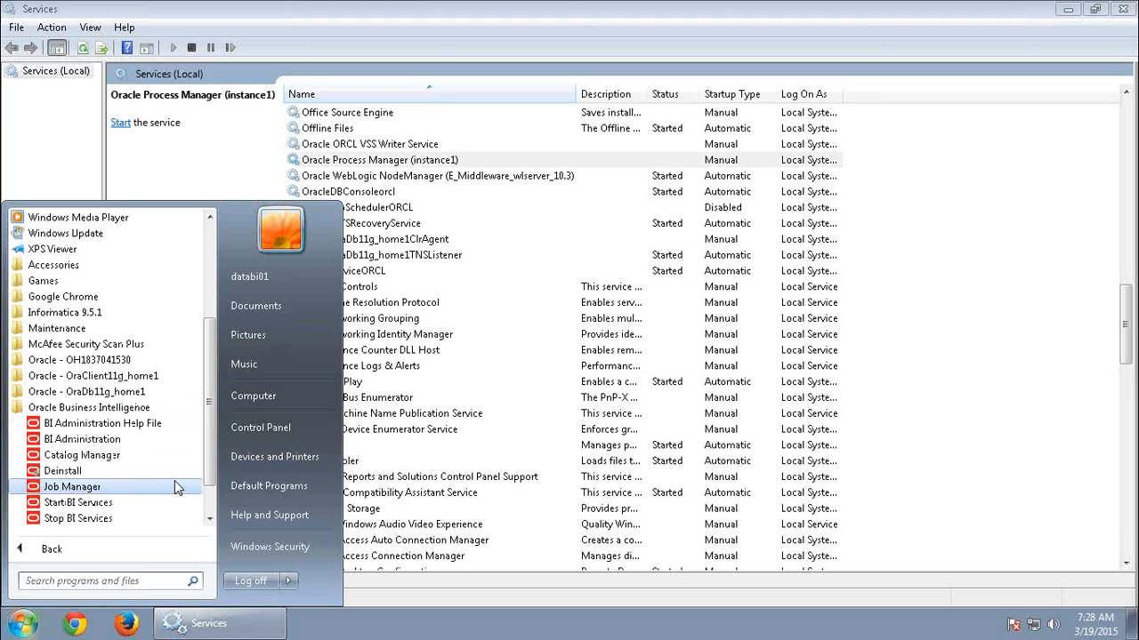
pyautogui.scroll(-1, 181, 477)
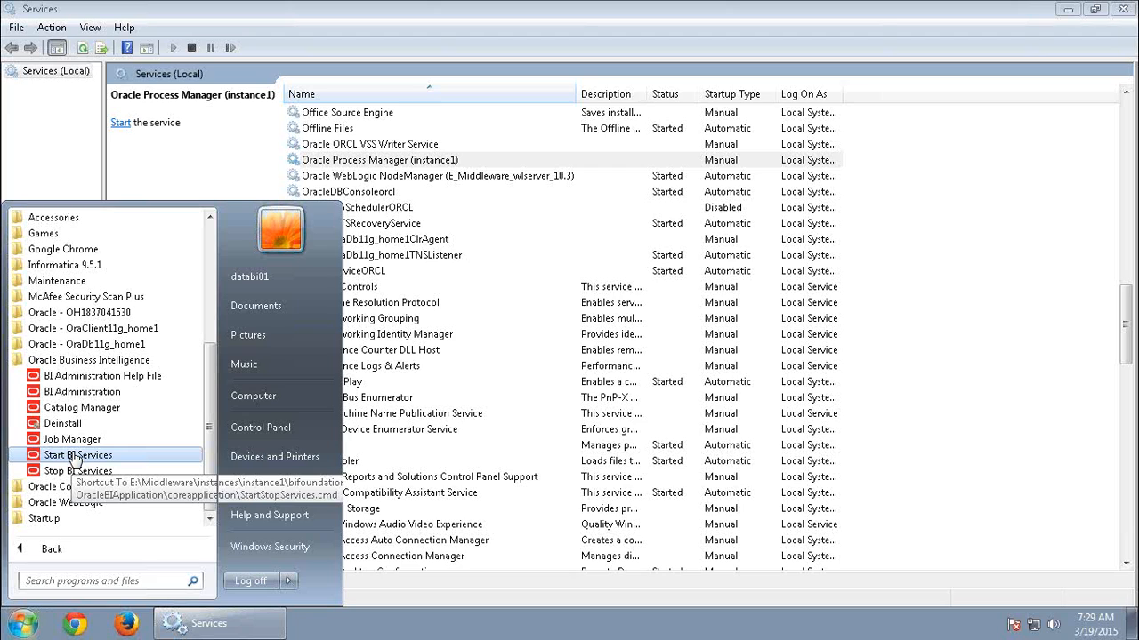
pyautogui.click(76, 455)
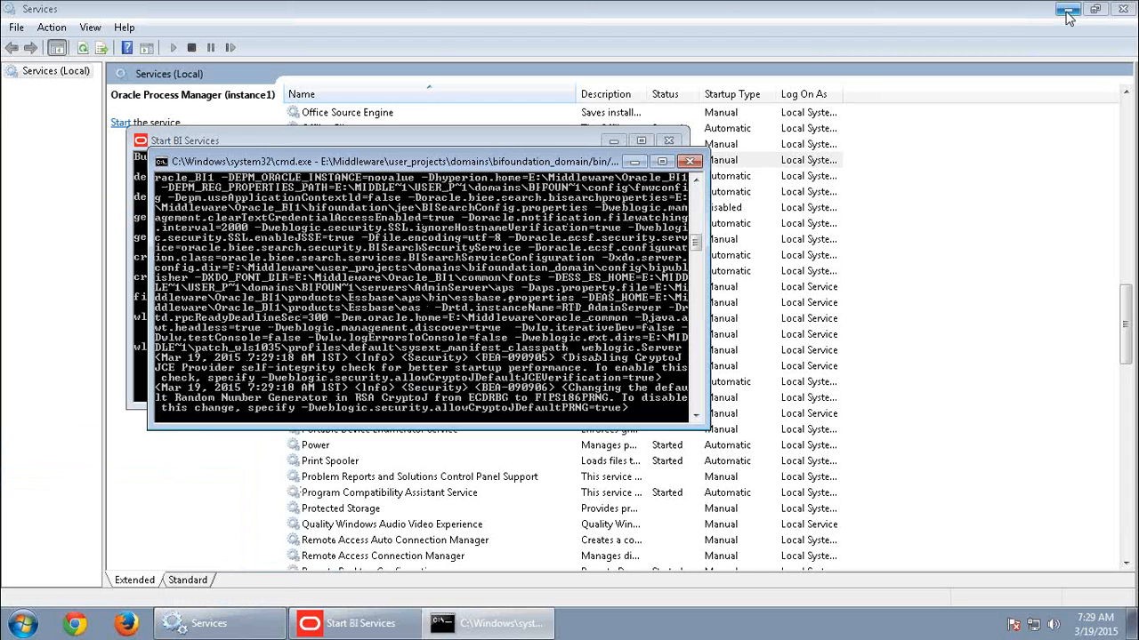
# Minimize the Services window, the WebLogic command window and the Start BI Services window.
pyautogui.click(1068, 10)
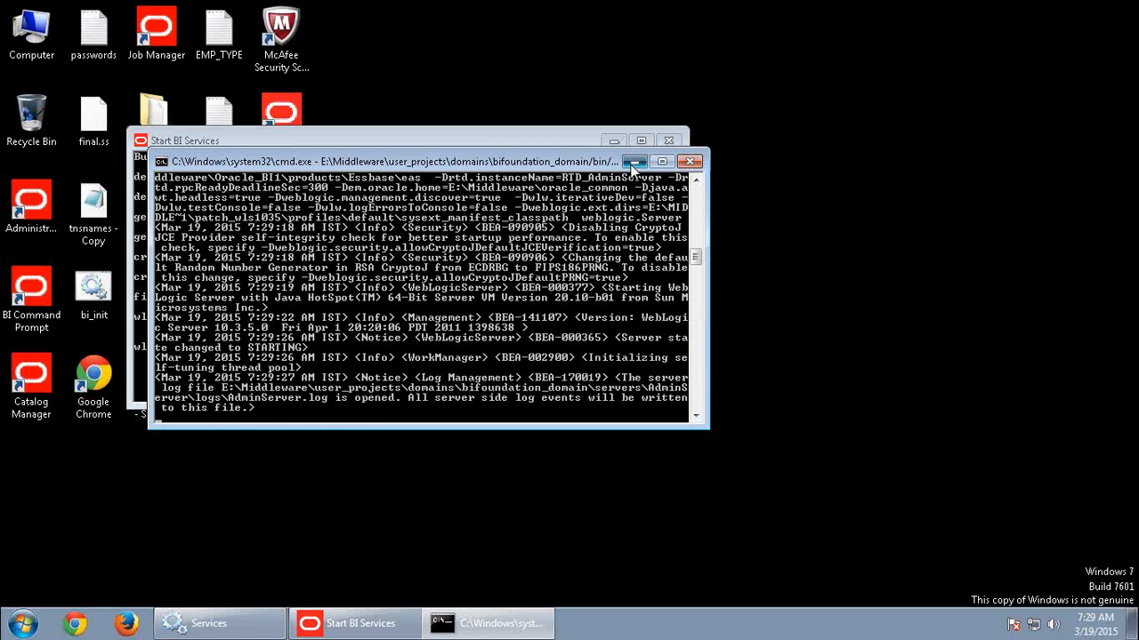
pyautogui.click(633, 161)
pyautogui.click(614, 142)
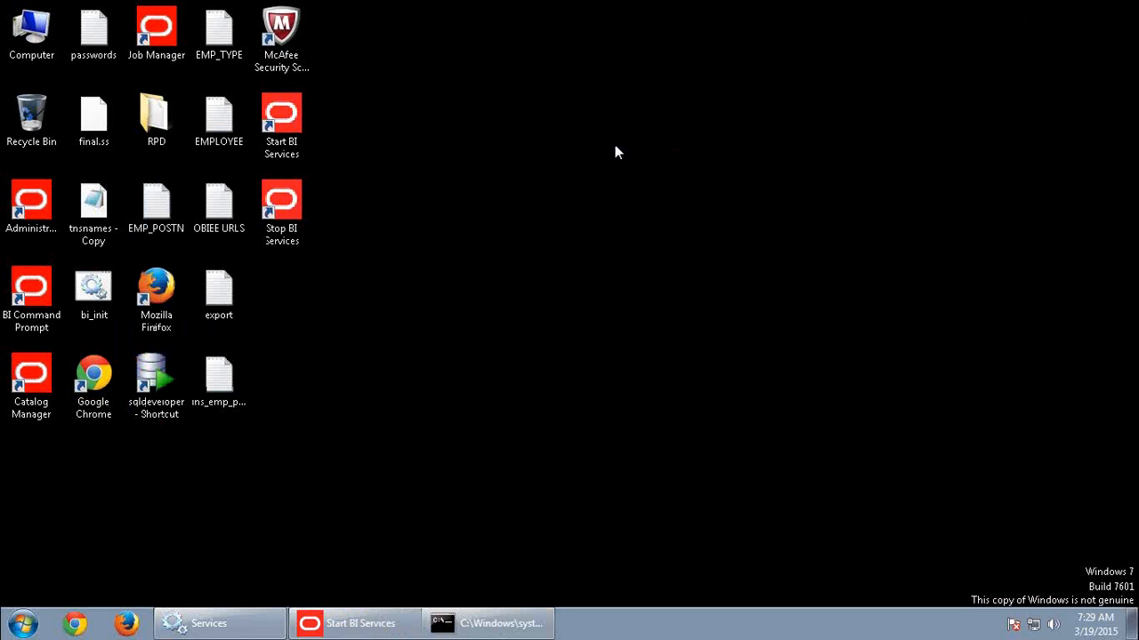
pyautogui.rightClick(613, 271)
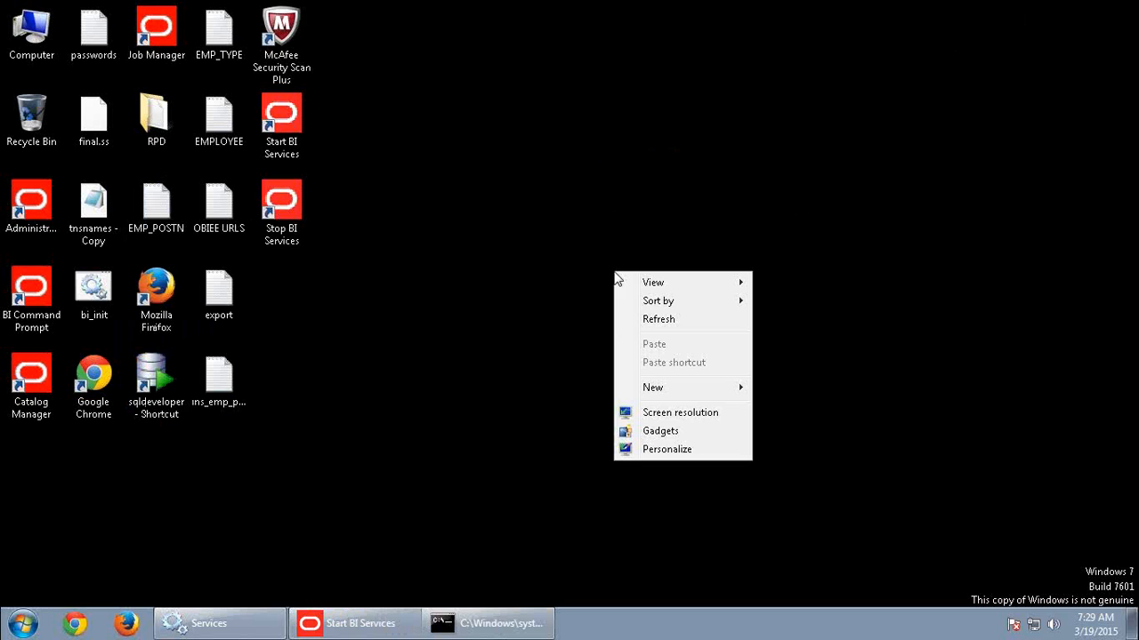
pyautogui.click(646, 326)
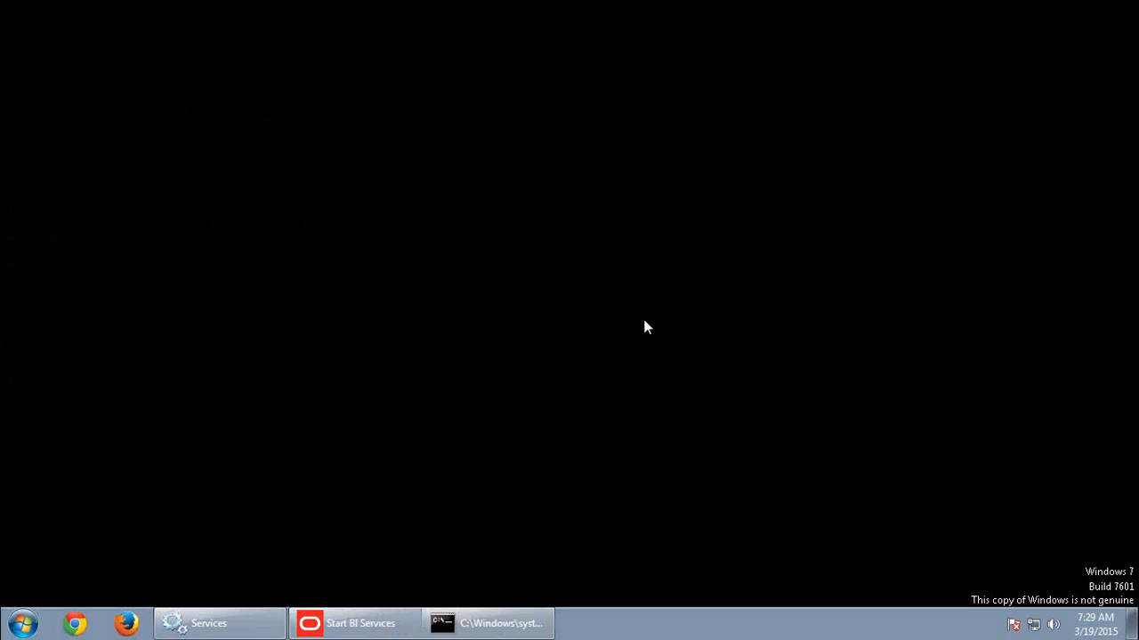
pyautogui.rightClick(646, 327)
pyautogui.click(681, 374)
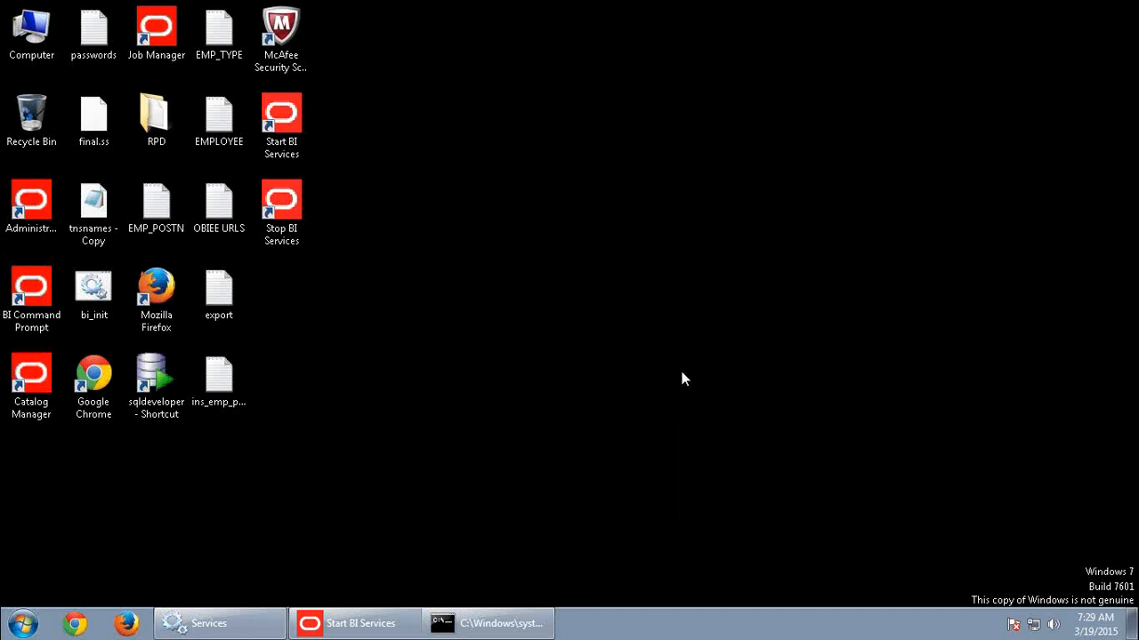
# Launch BI Administration from the Oracle Business Intelligence program group and maximize the Oracle BI Administration Tool window.
pyautogui.click(24, 624)
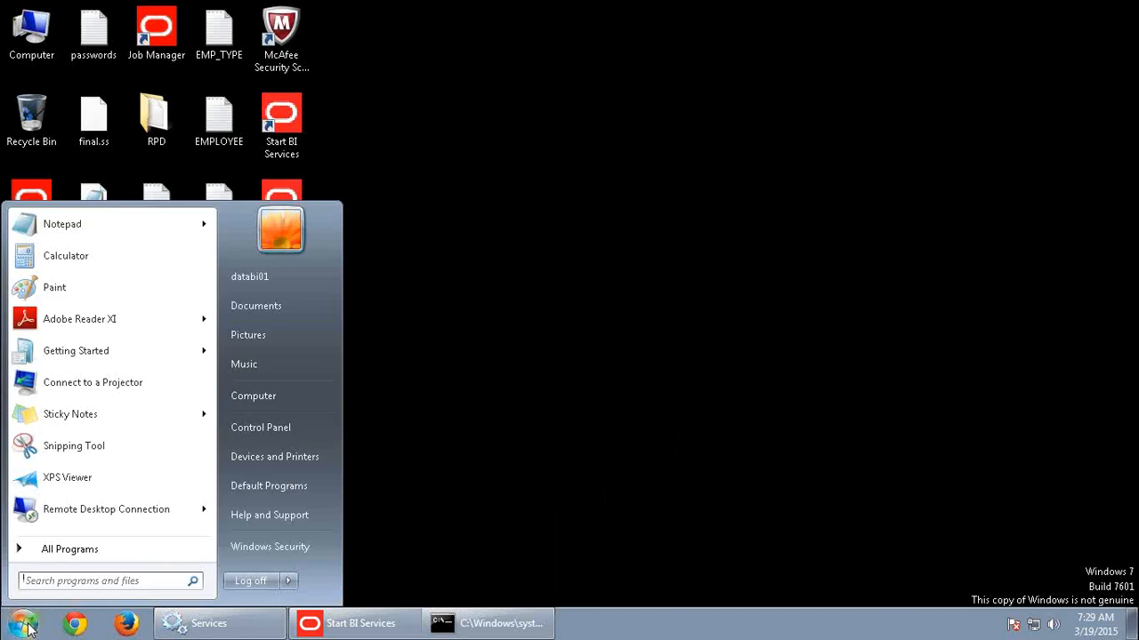
pyautogui.click(71, 546)
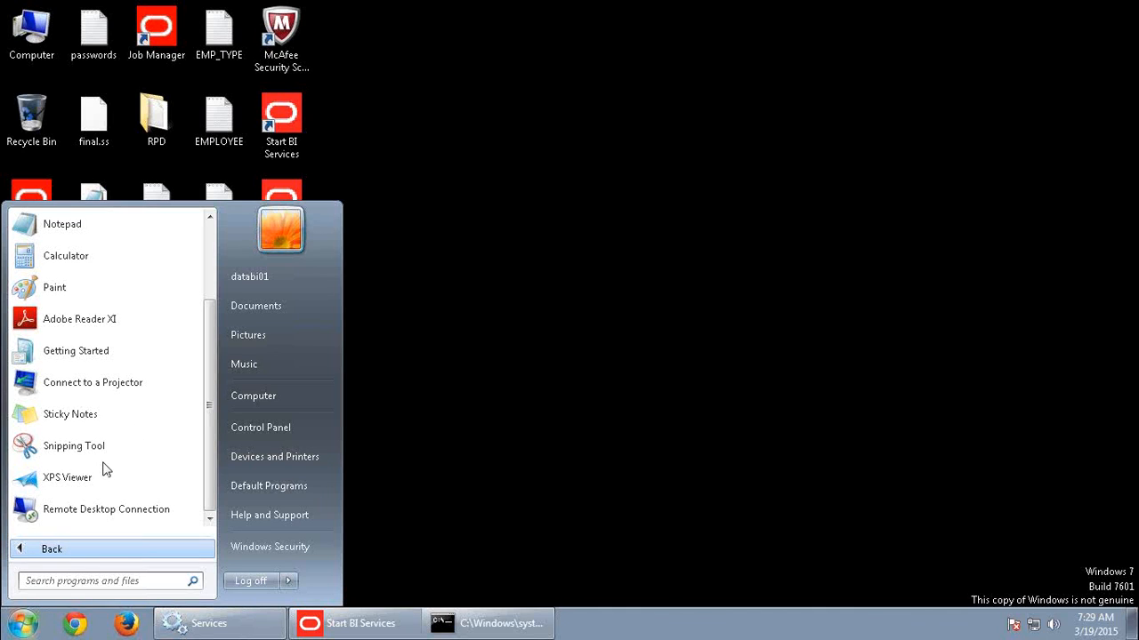
pyautogui.click(52, 551)
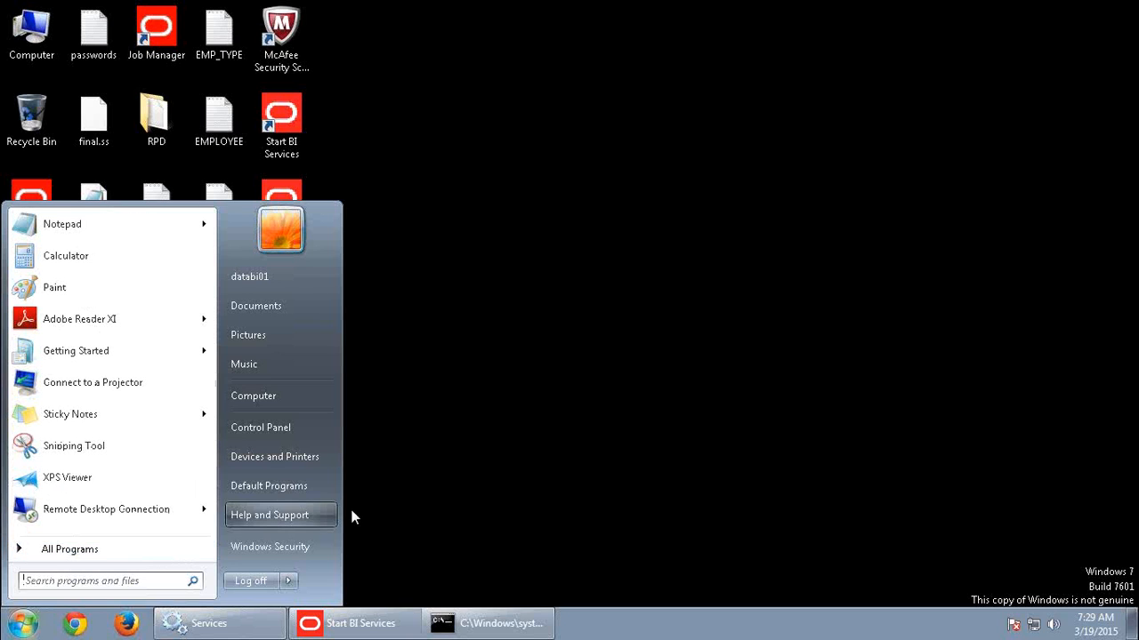
pyautogui.click(41, 551)
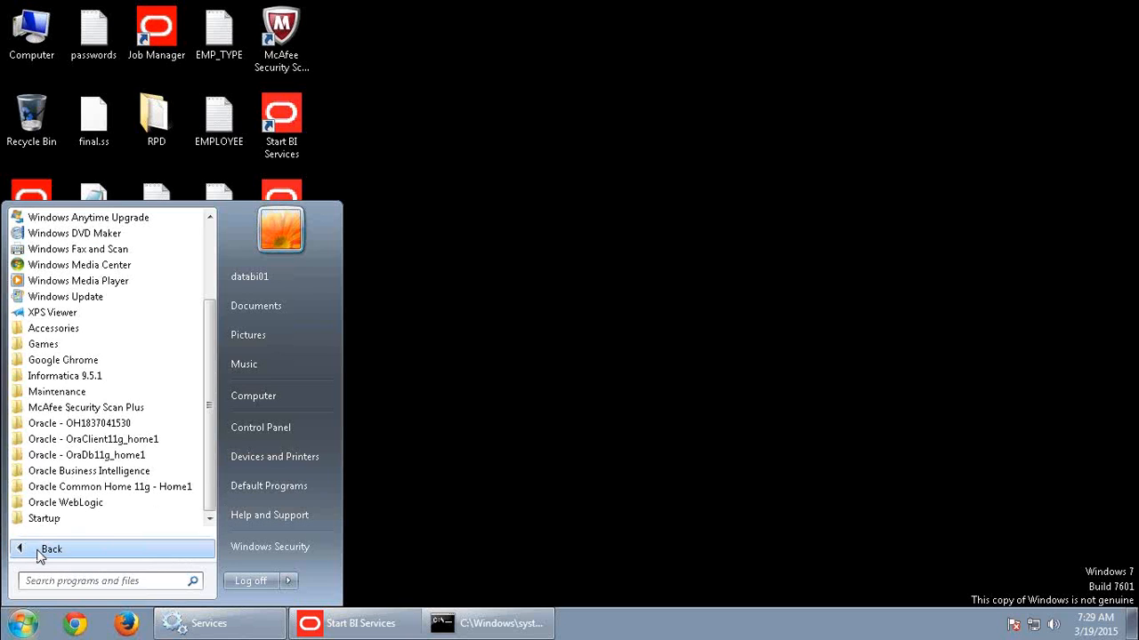
pyautogui.click(127, 471)
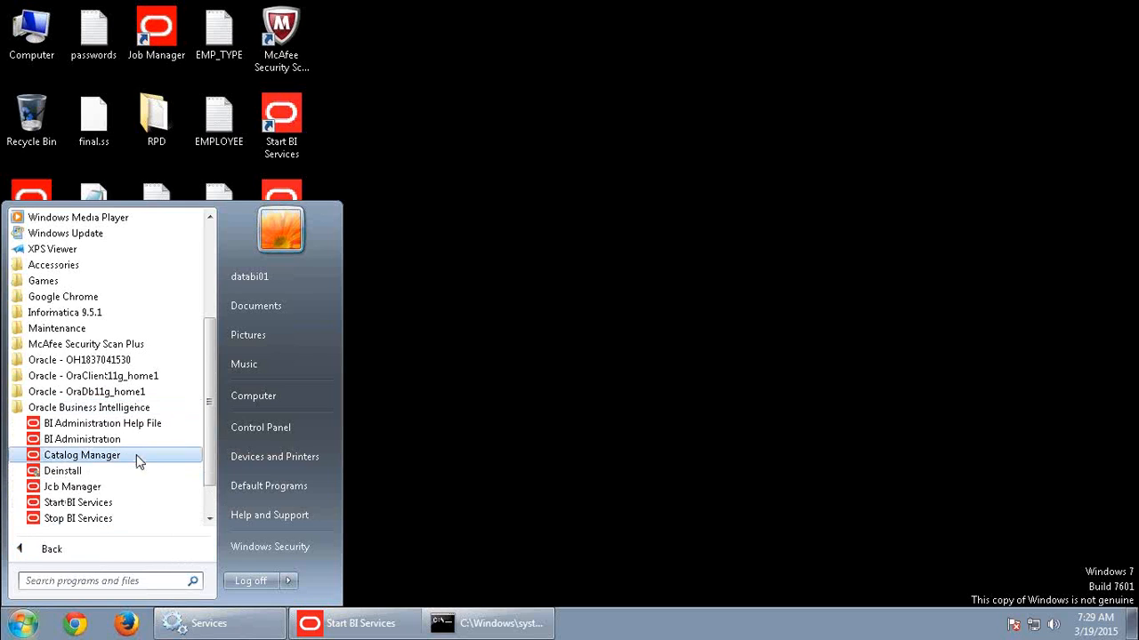
pyautogui.click(80, 443)
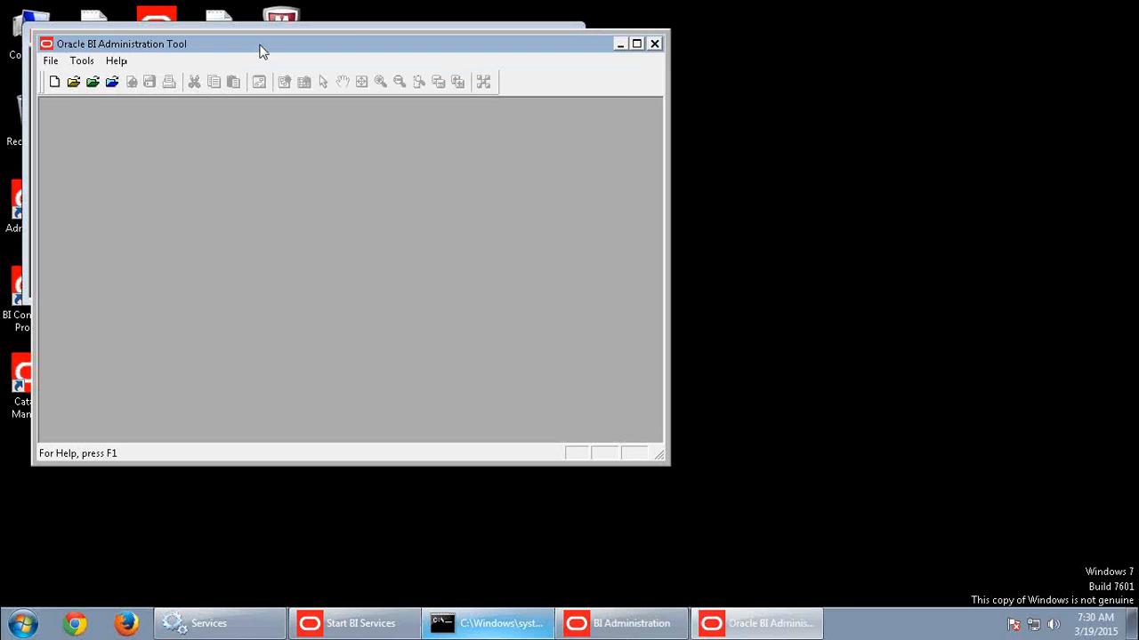
pyautogui.doubleClick(262, 46)
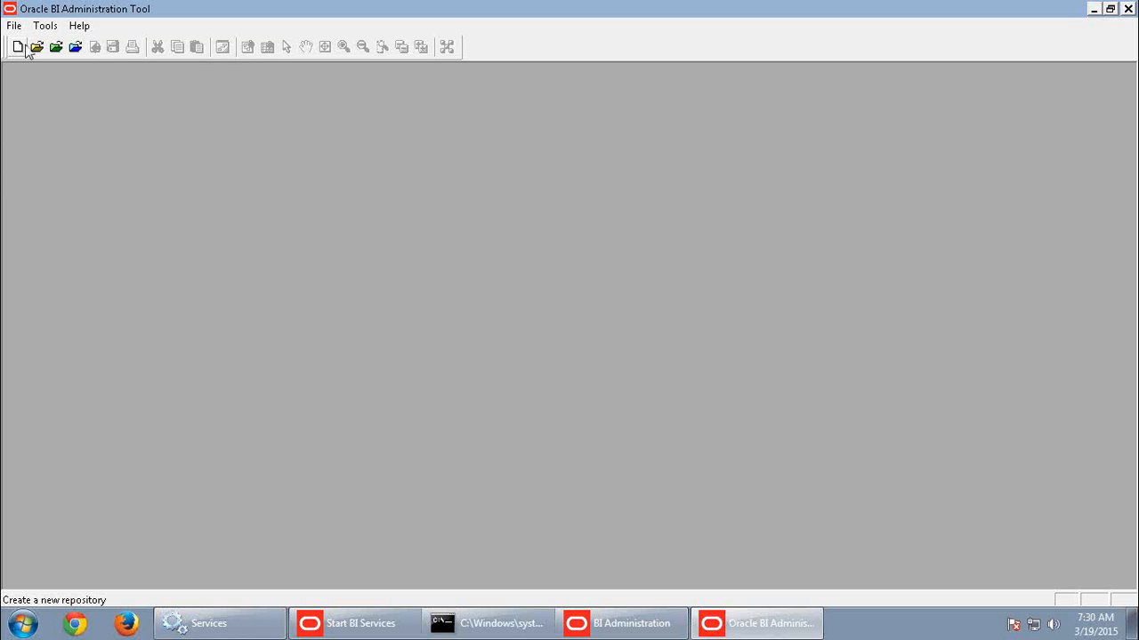
# Open the repository ABC_WK_BI0045.rpd in offline mode, entering the repository password.
pyautogui.click(36, 46)
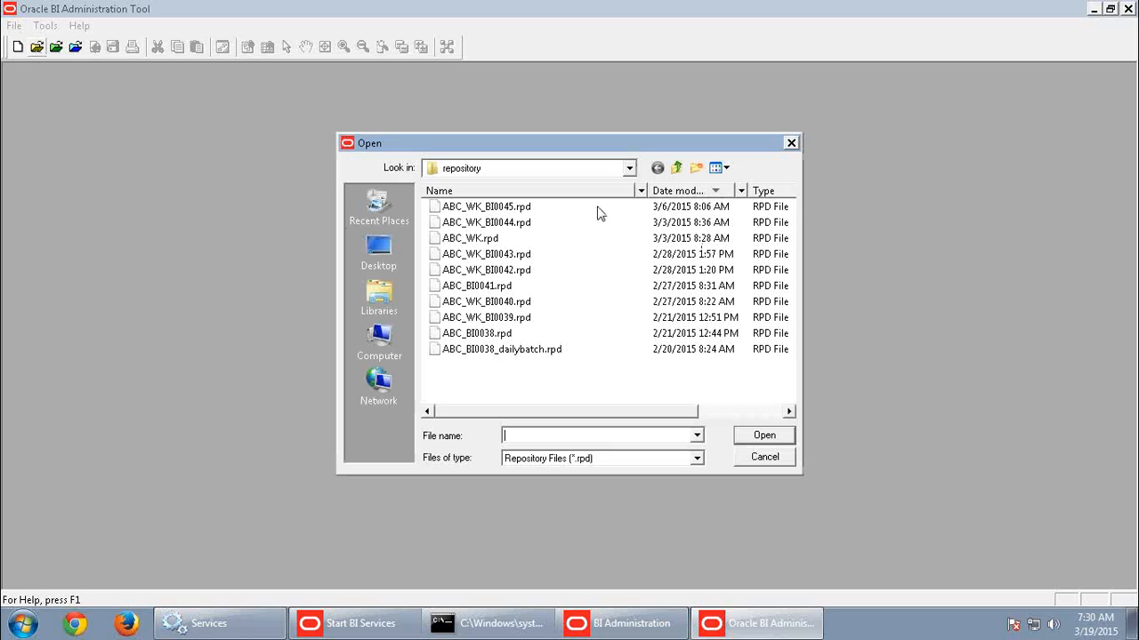
pyautogui.click(509, 211)
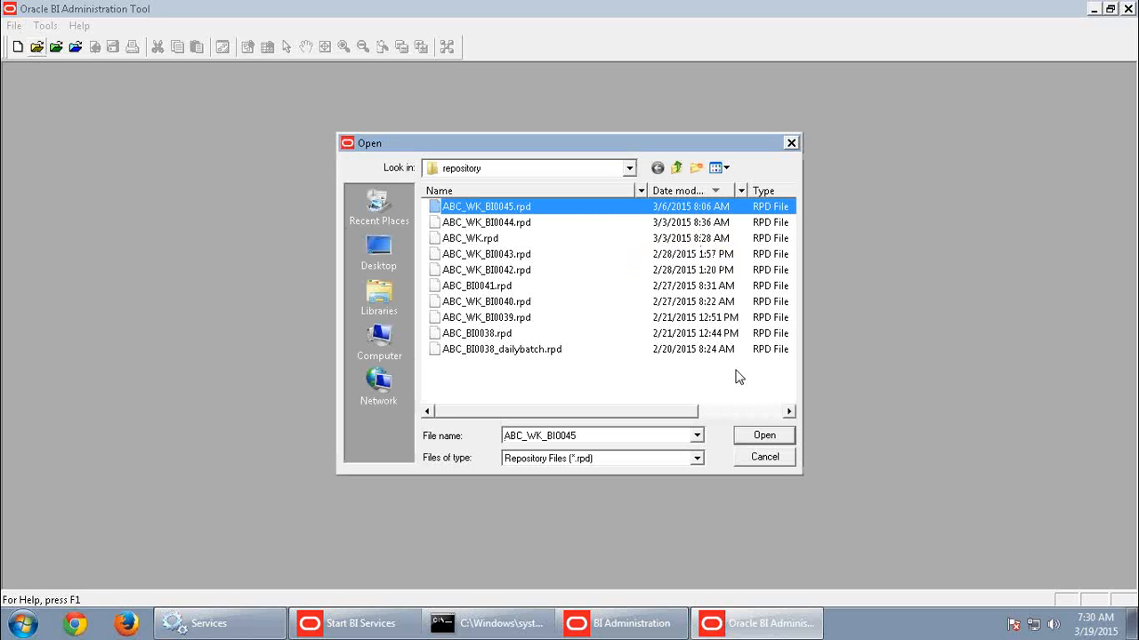
pyautogui.click(765, 436)
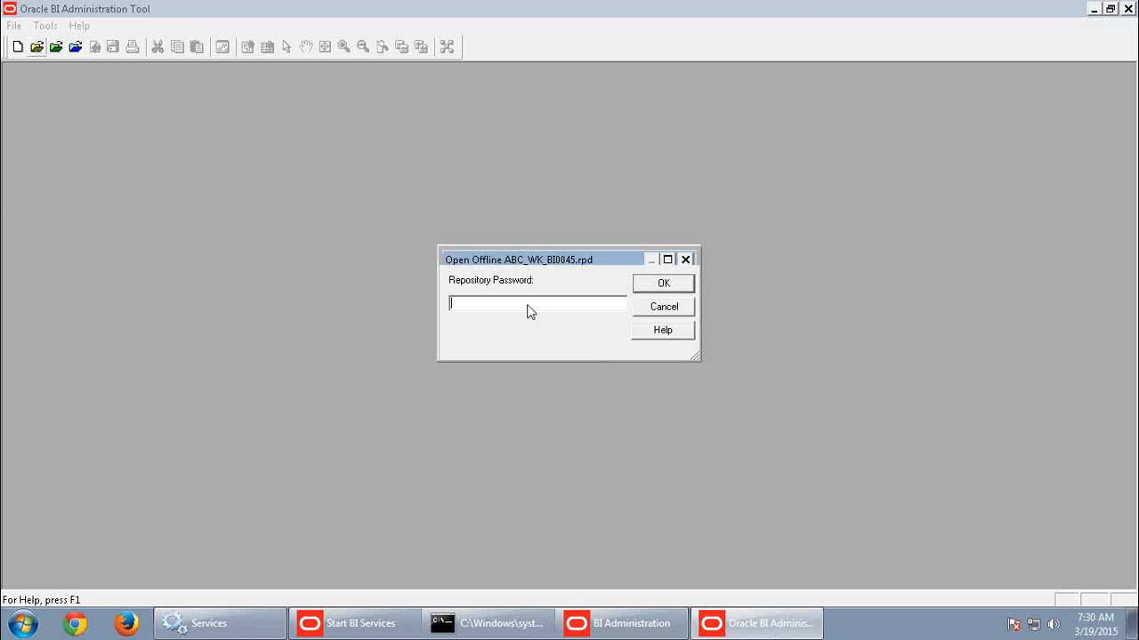
pyautogui.write('••••••••')
pyautogui.click(674, 287)
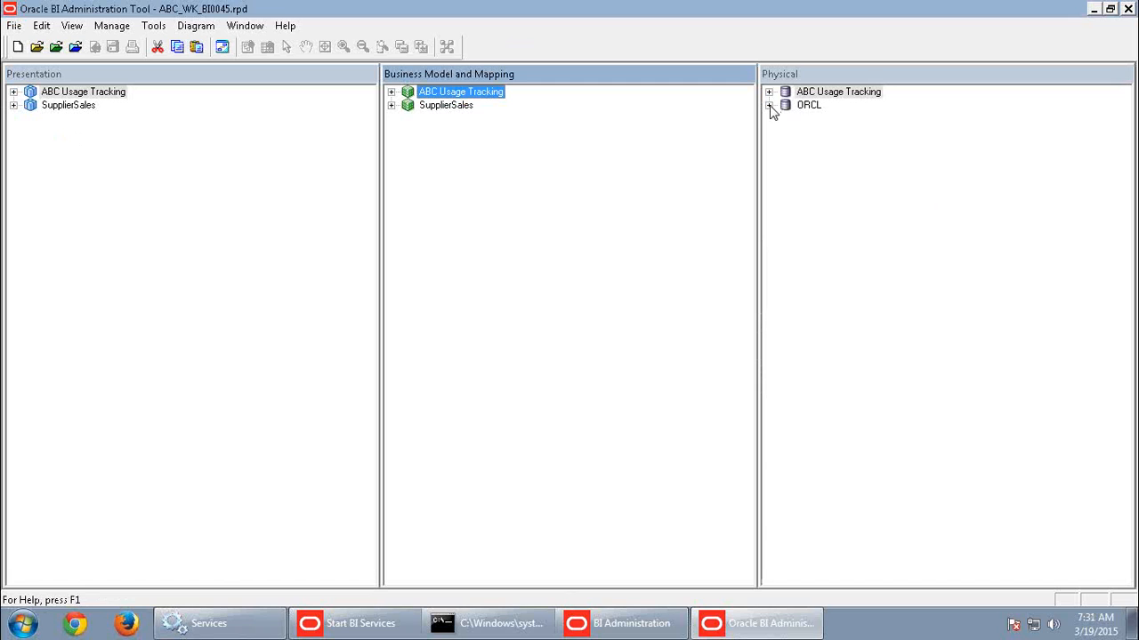
# Expand the ORCL database and its SUPPLIER2 schema in the Physical layer and examine the connection pools and physical tables.
pyautogui.click(808, 107)
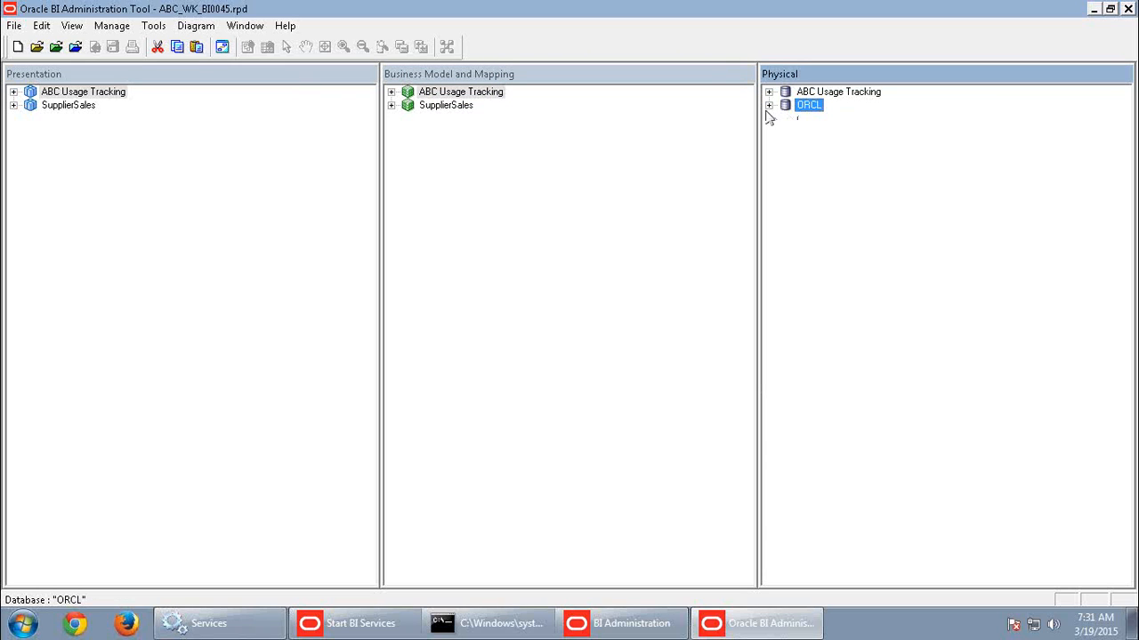
pyautogui.click(770, 106)
pyautogui.click(837, 120)
pyautogui.click(833, 133)
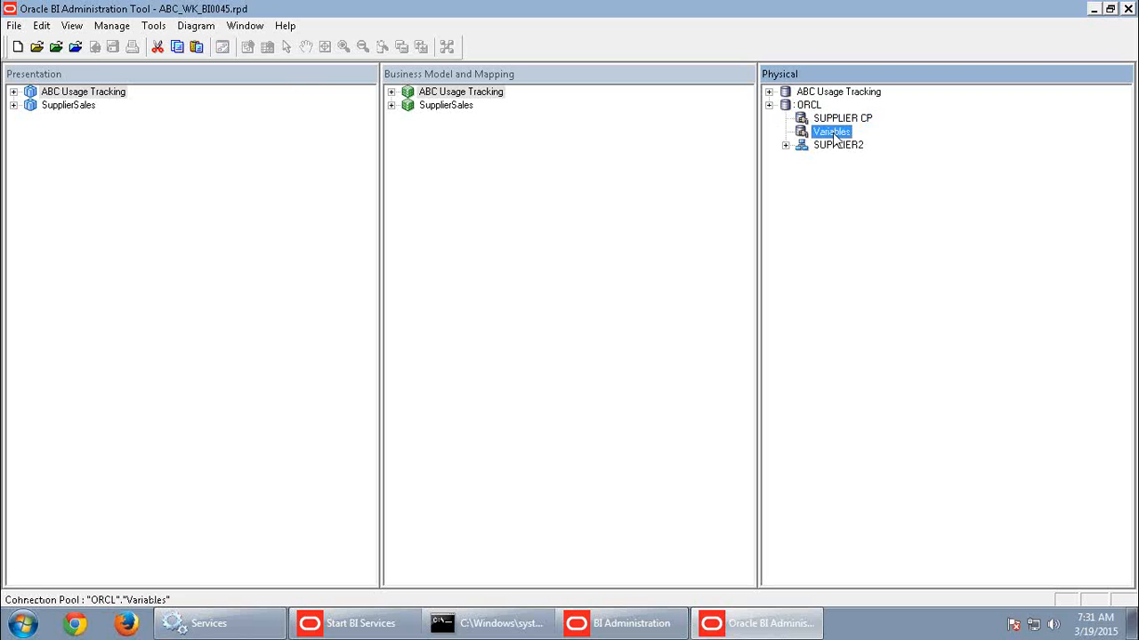
pyautogui.click(786, 146)
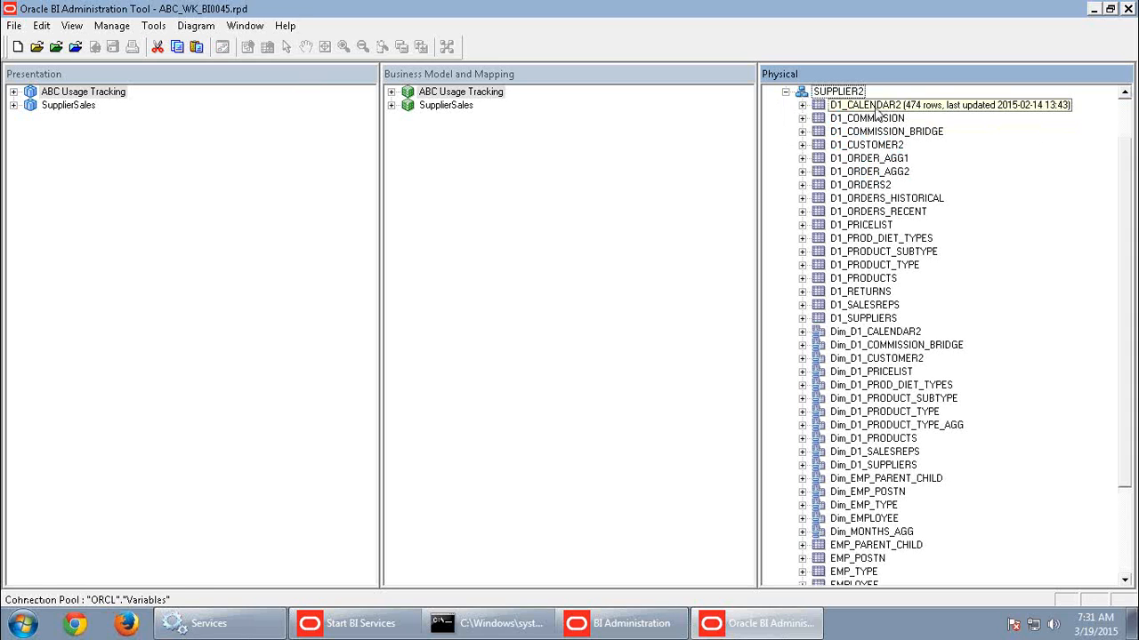
pyautogui.click(875, 107)
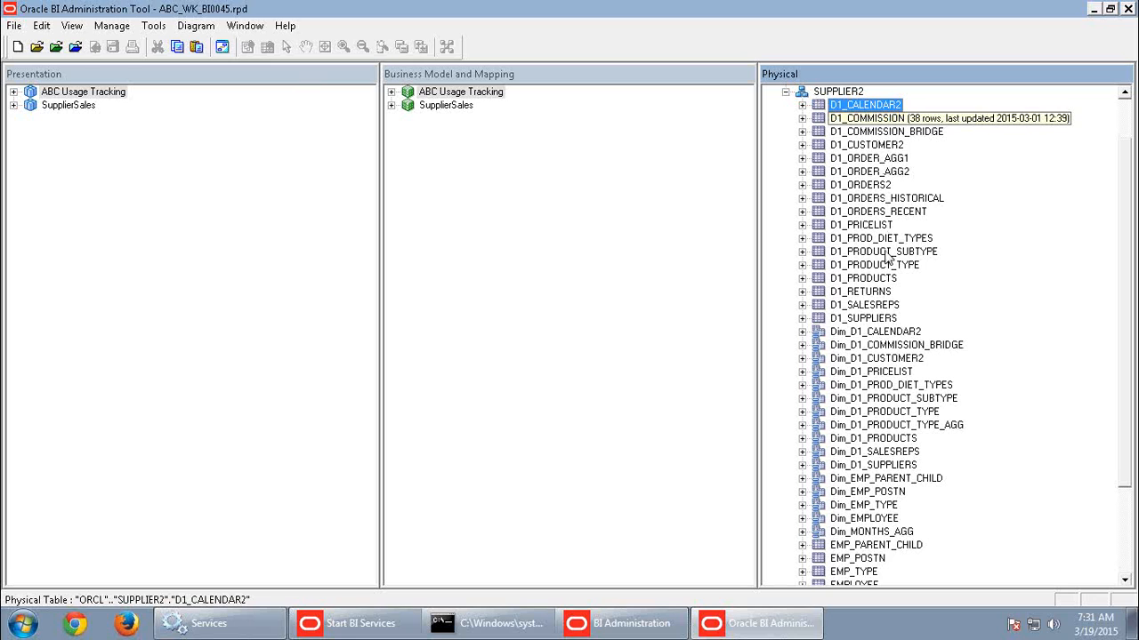
# Show the physical diagram of the alias table Dim_D1_CALENDAR2 with its direct joins.
pyautogui.click(881, 334)
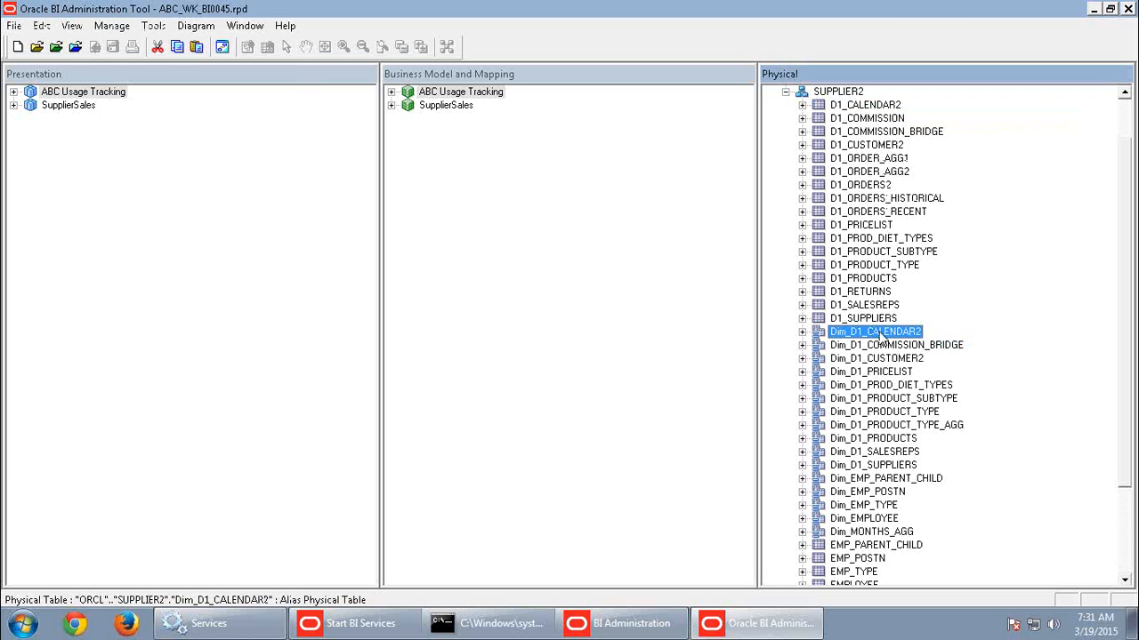
pyautogui.rightClick(881, 336)
pyautogui.moveTo(929, 274)
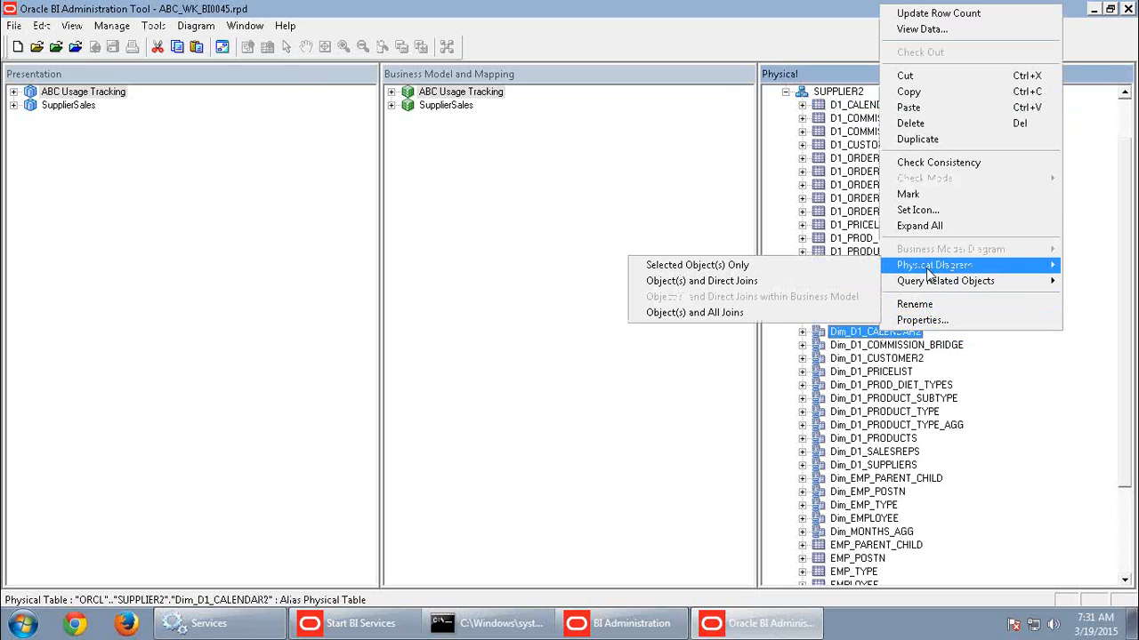
pyautogui.click(742, 281)
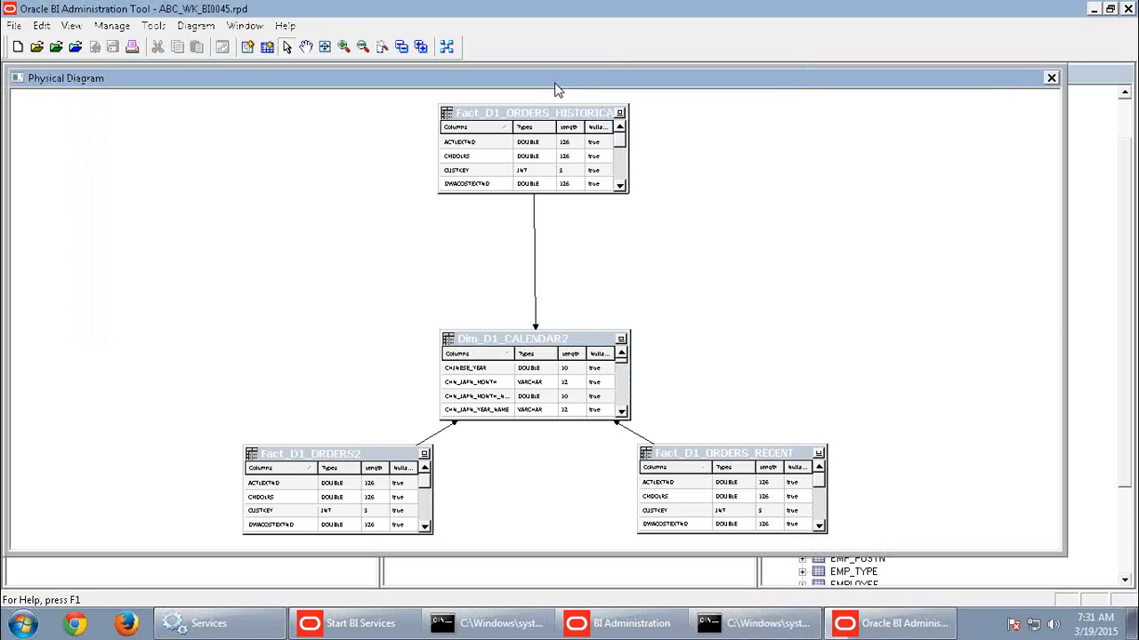
# Move Dim_D1_CALENDAR2 up and to the right of its fact tables to examine the joins, and close the diagram.
pyautogui.moveTo(573, 342); pyautogui.dragTo(802, 278)
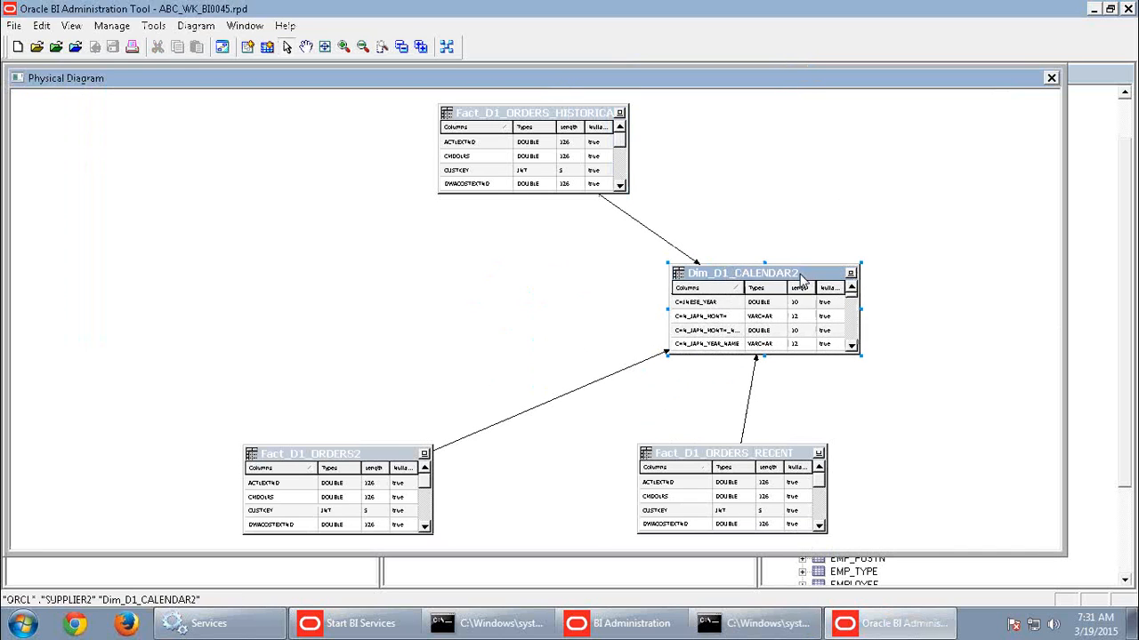
pyautogui.click(891, 260)
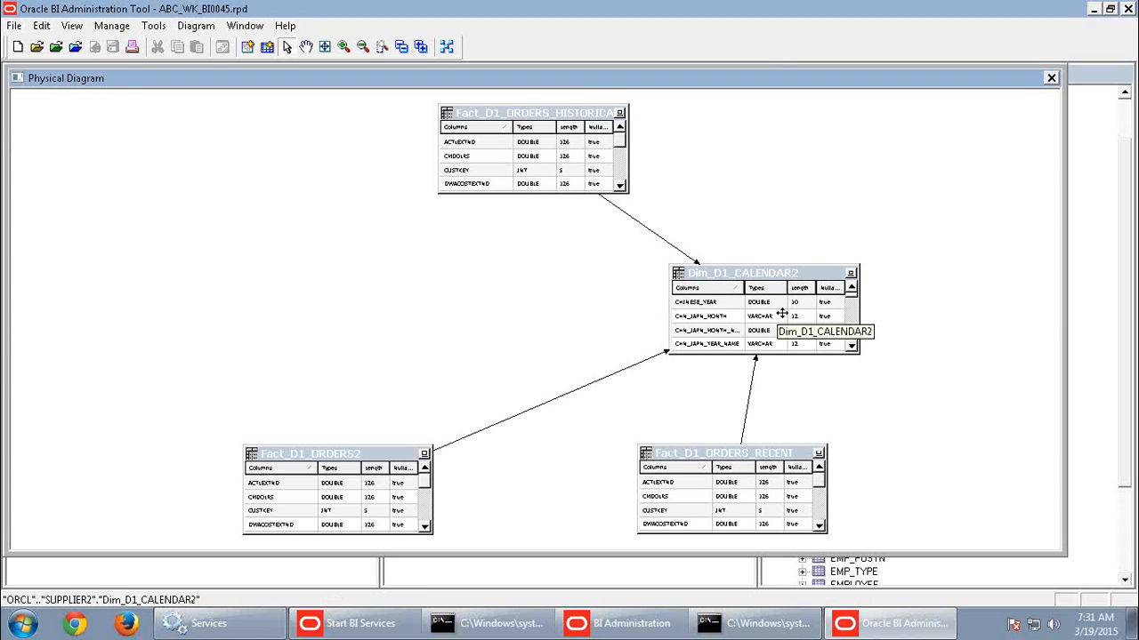
pyautogui.click(1050, 78)
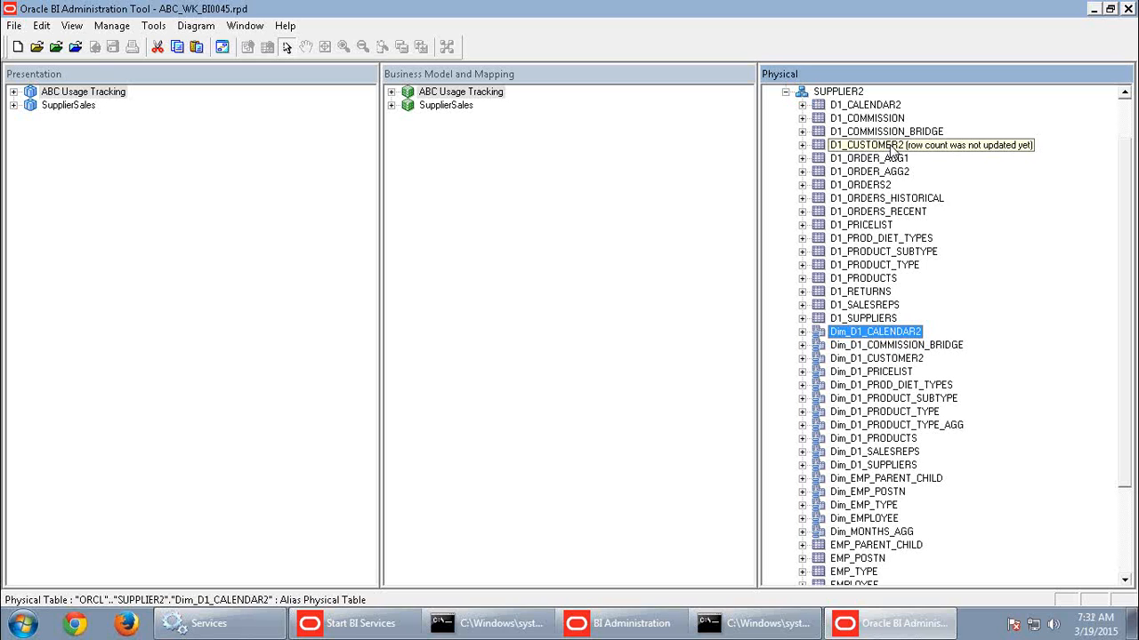
# Open a physical diagram containing only Dim_D1_CALENDAR2 and add its direct joins.
pyautogui.rightClick(853, 335)
pyautogui.moveTo(890, 274)
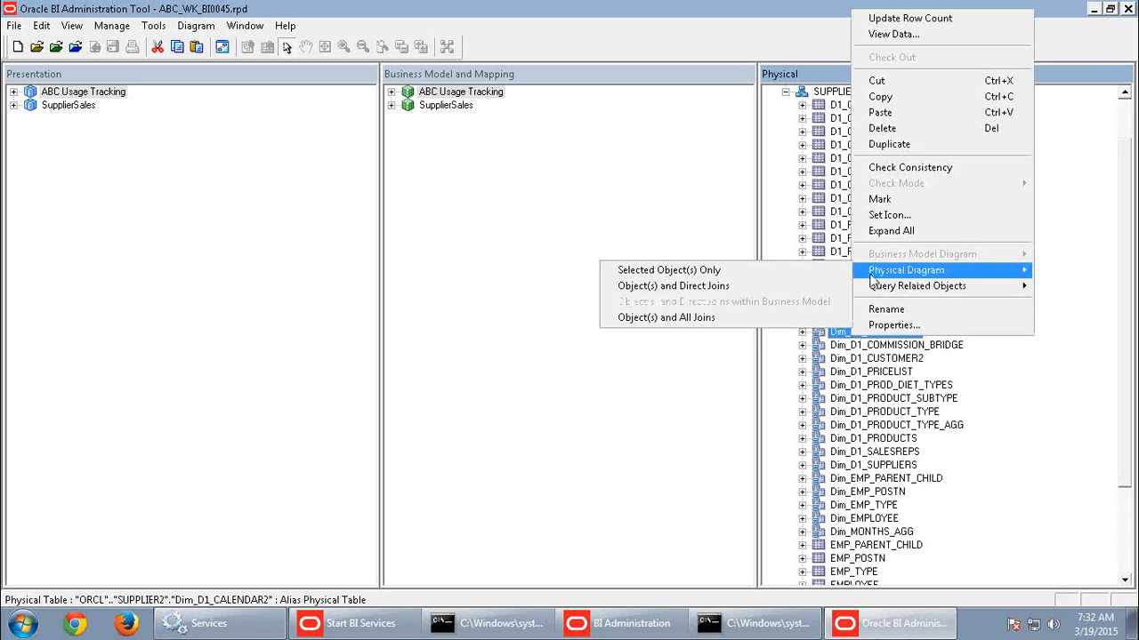
pyautogui.click(710, 276)
pyautogui.rightClick(653, 205)
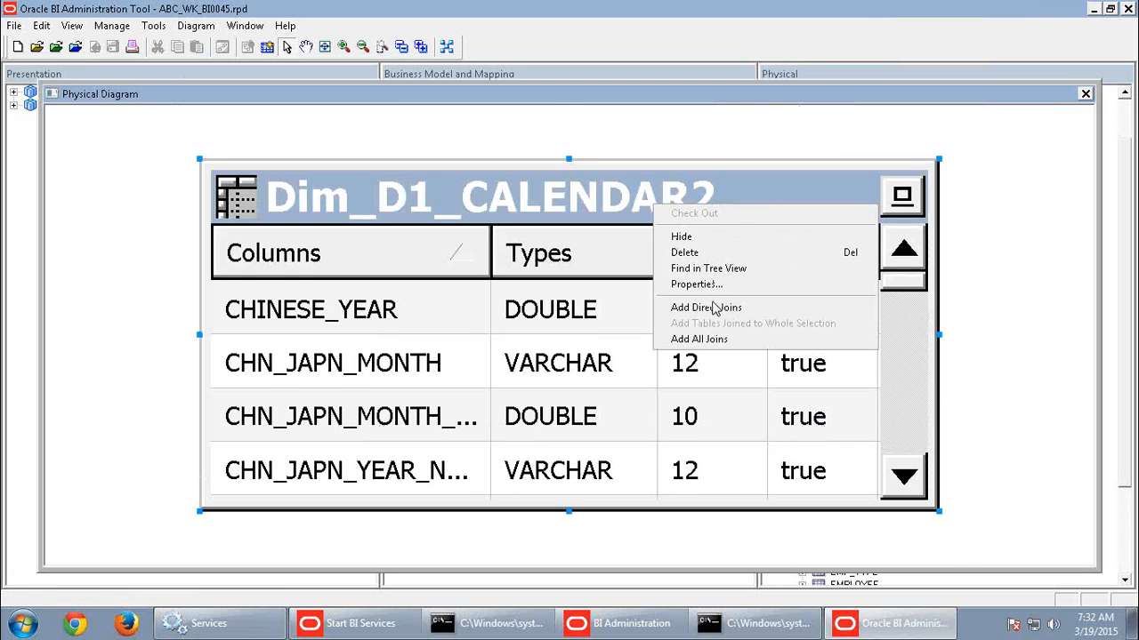
pyautogui.click(710, 305)
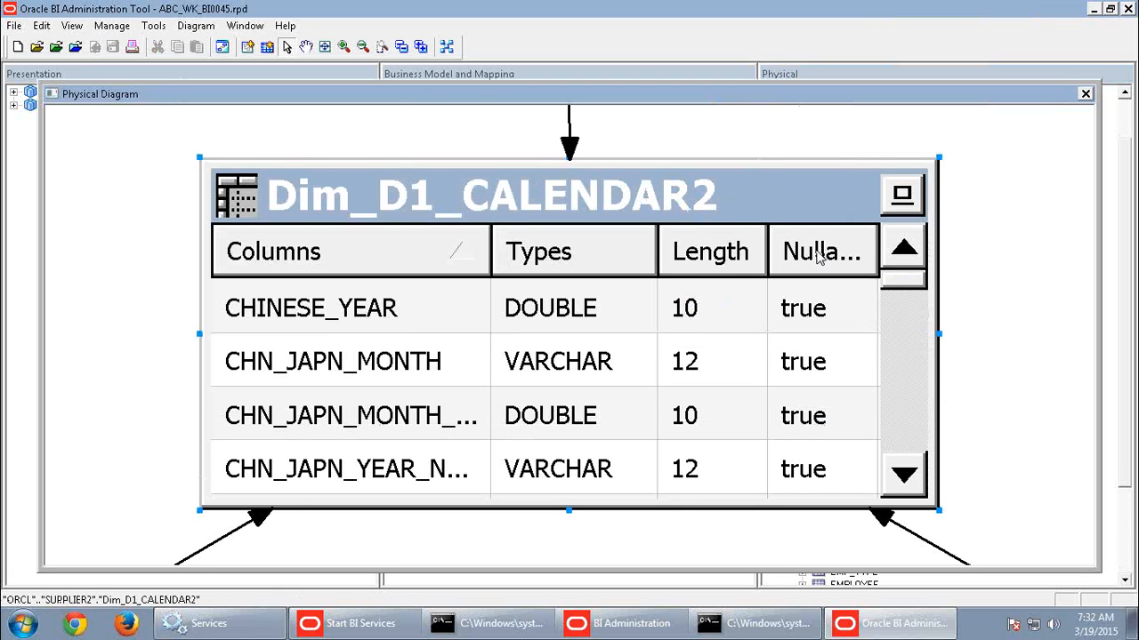
# Examine the join expression between Fact_D1_ORDERS_HISTORICAL and Dim_D1_CALENDAR2, leave it without changes and close the physical diagram.
pyautogui.scroll(-3, 820, 258)
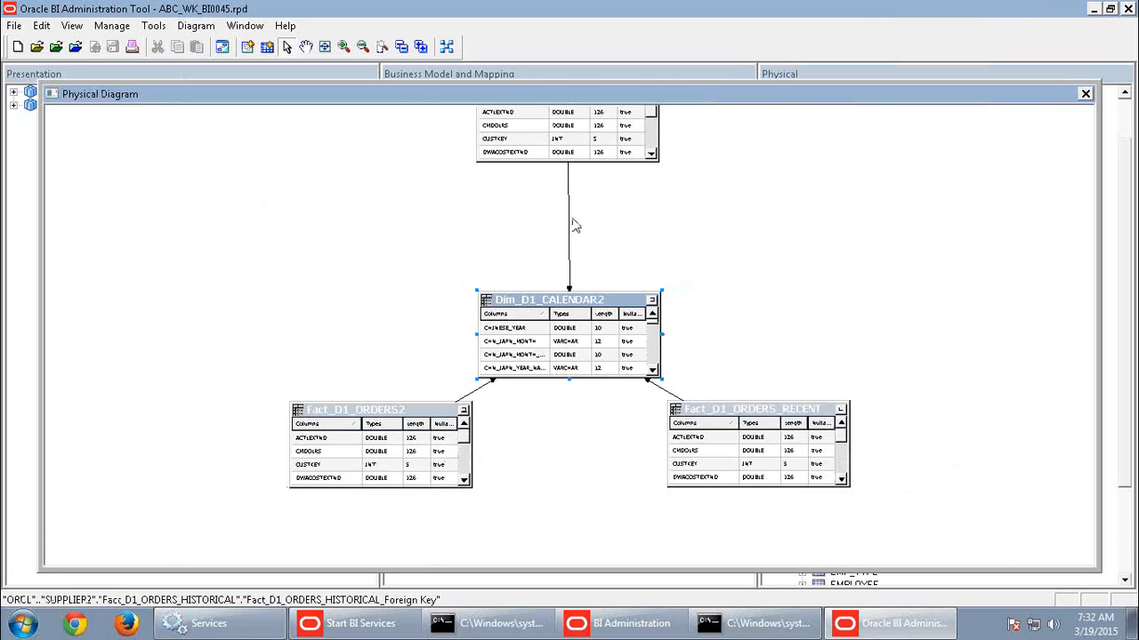
pyautogui.click(569, 221)
pyautogui.doubleClick(569, 224)
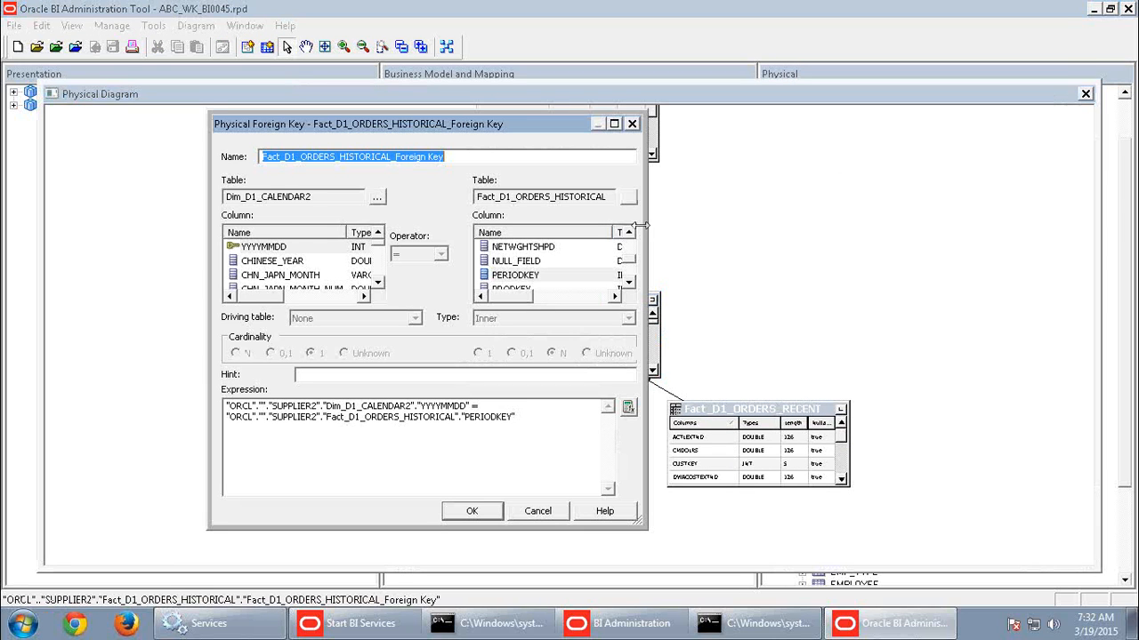
pyautogui.moveTo(418, 407); pyautogui.dragTo(464, 420)
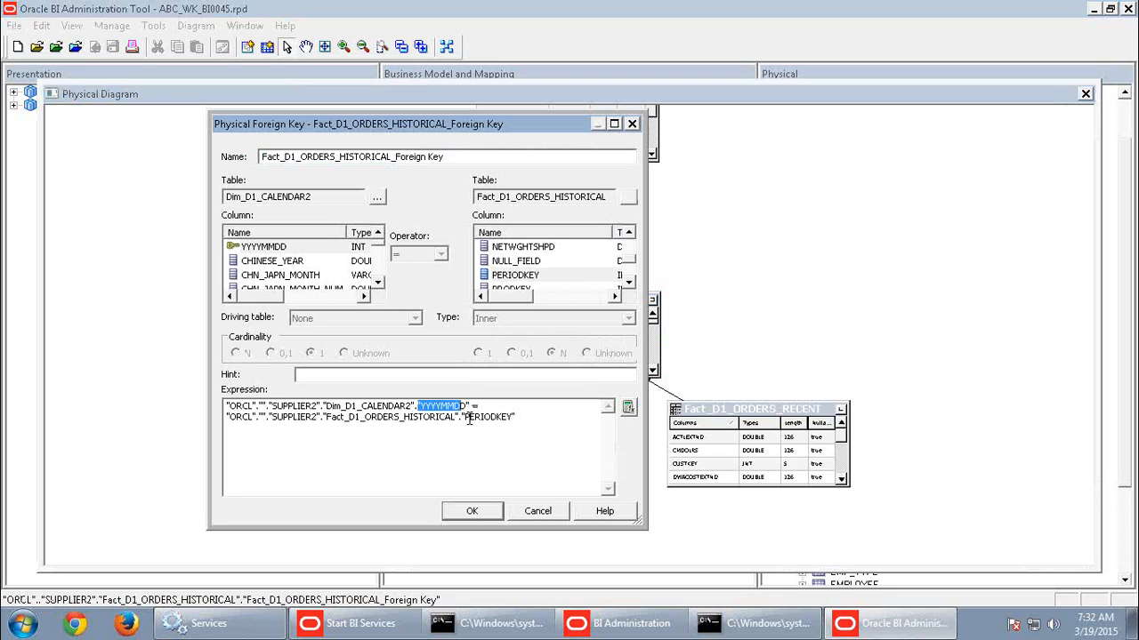
pyautogui.click(469, 420)
pyautogui.moveTo(469, 419); pyautogui.dragTo(507, 451)
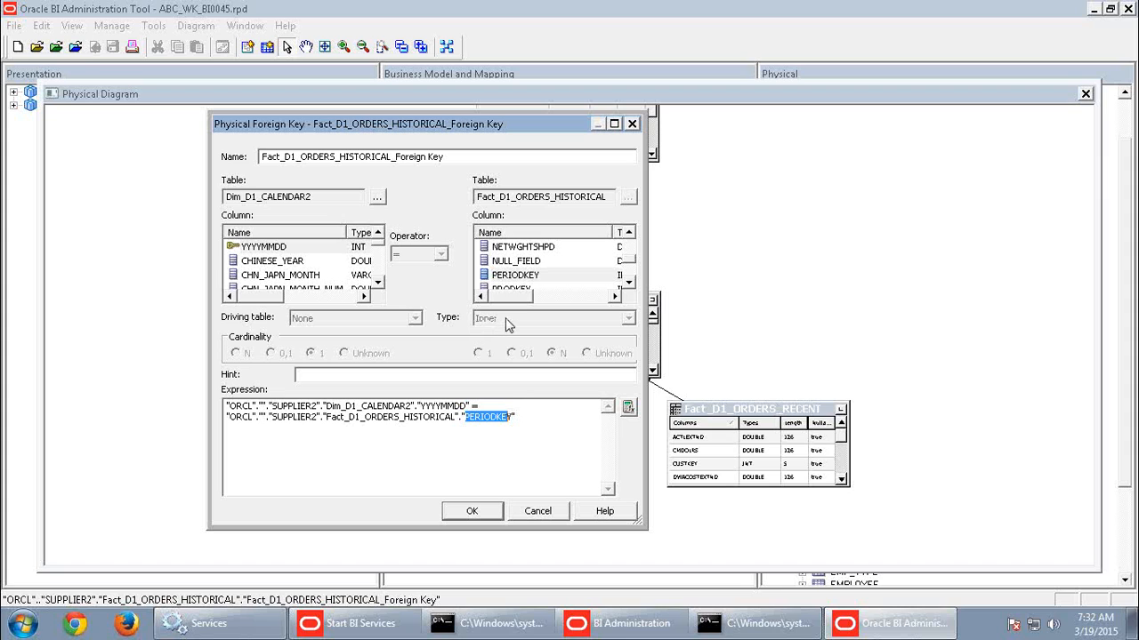
pyautogui.click(550, 512)
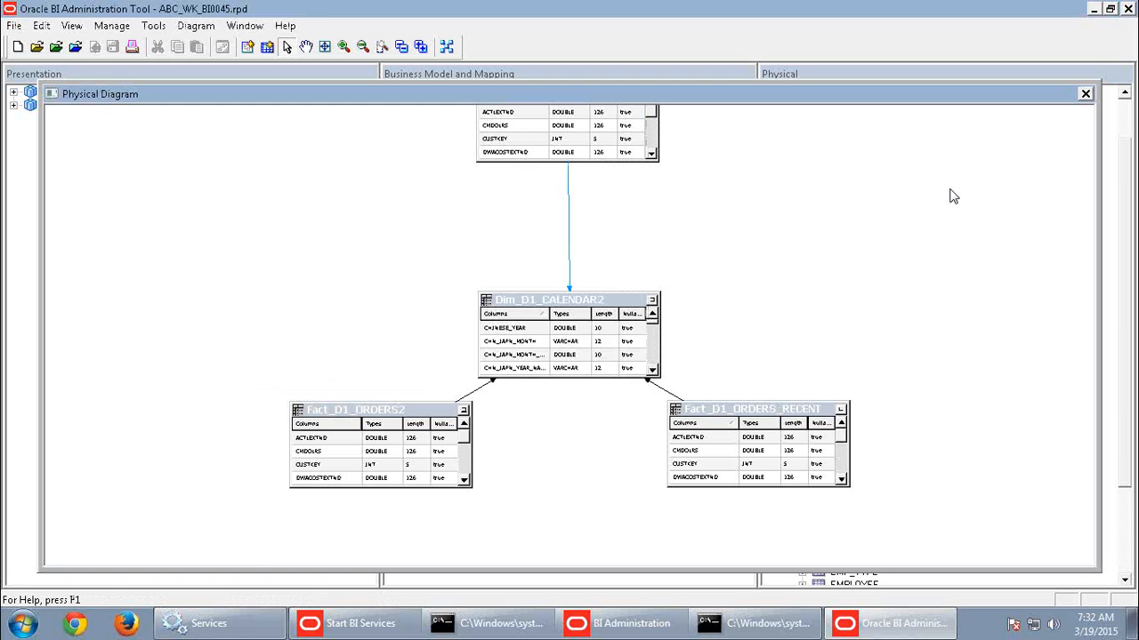
pyautogui.click(1085, 93)
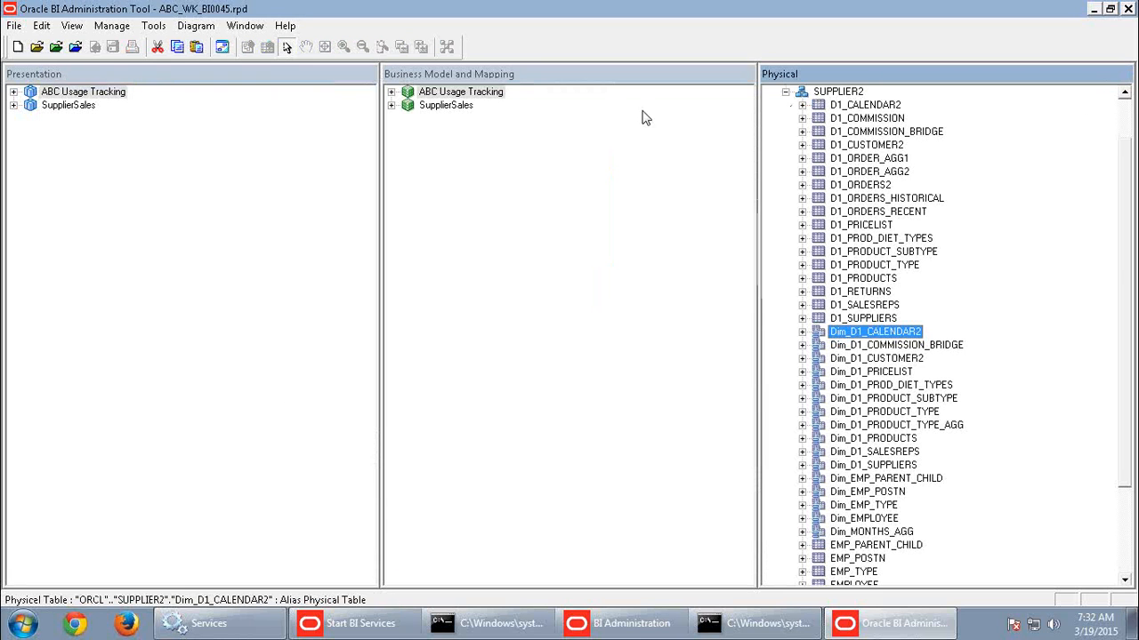
# Open the general properties of the Dim_D1_PRODUCTS logical table source under Dim-Product in the SupplierSales business model.
pyautogui.click(391, 105)
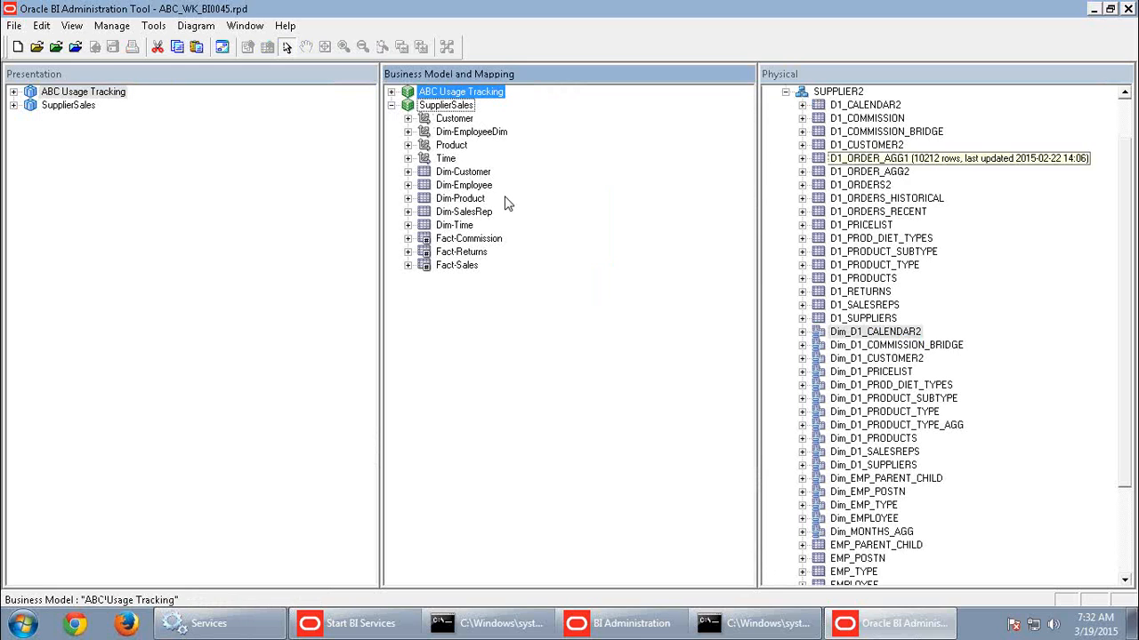
pyautogui.click(406, 198)
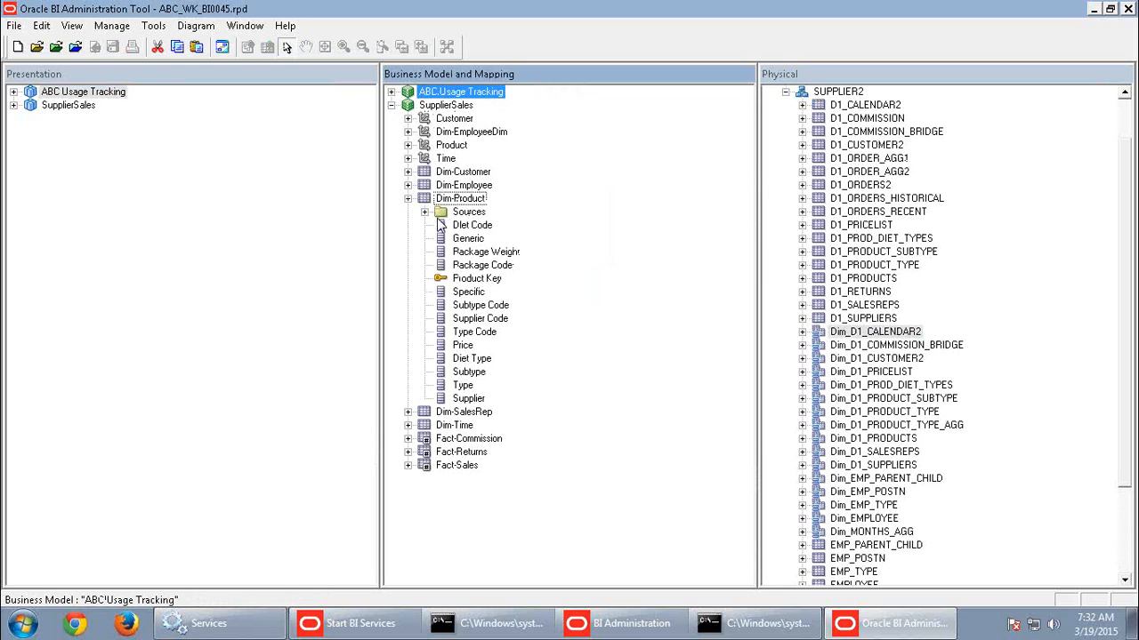
pyautogui.click(424, 212)
pyautogui.doubleClick(516, 229)
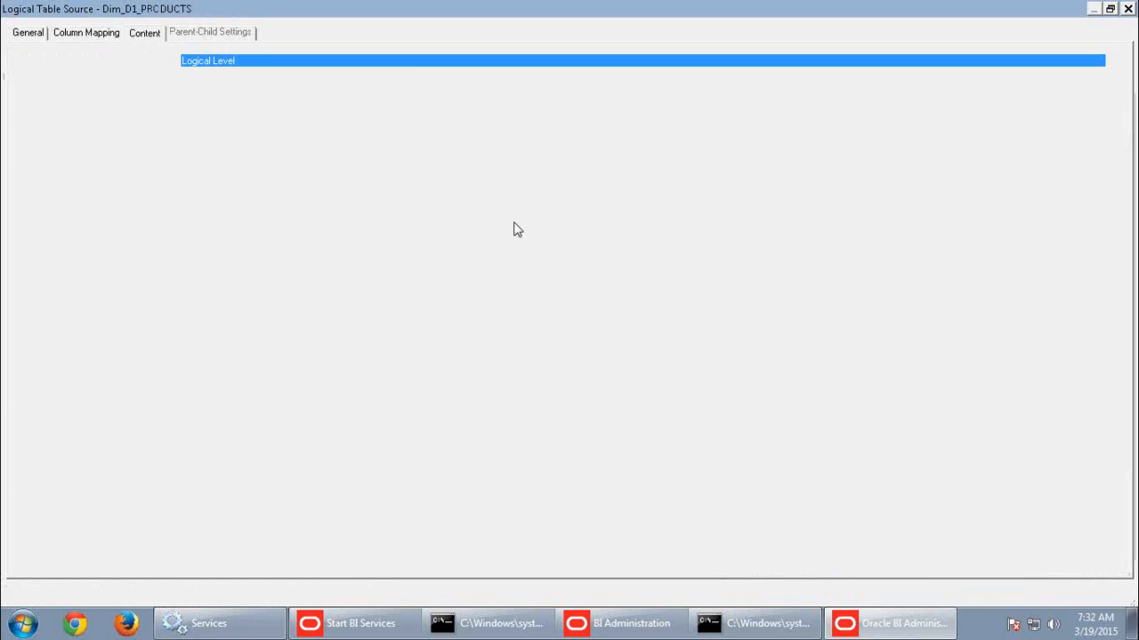
pyautogui.click(26, 33)
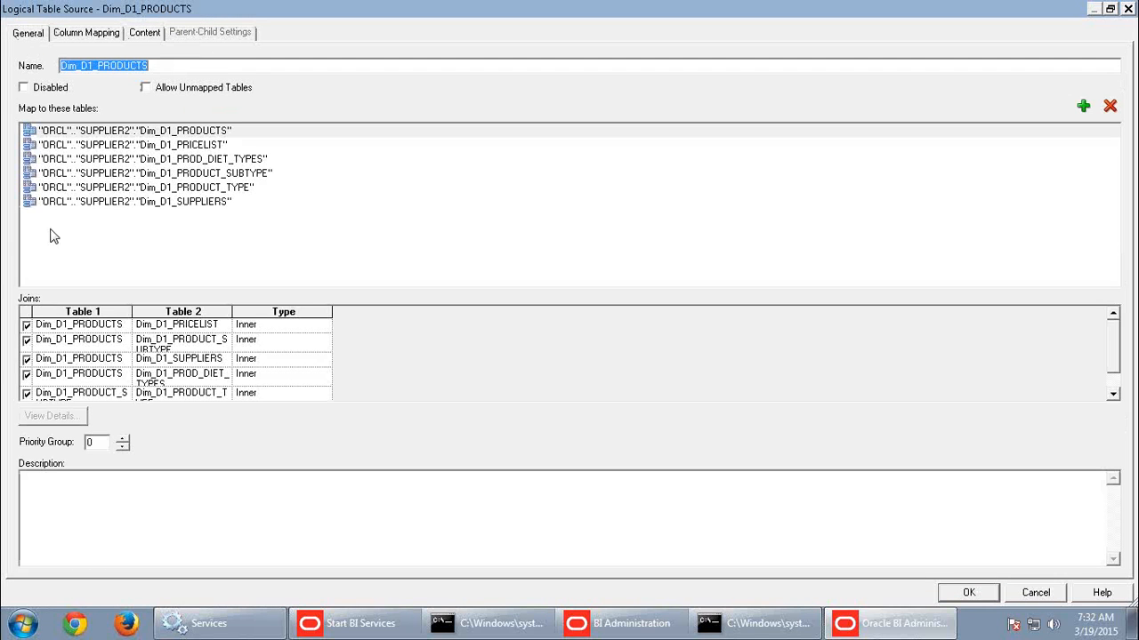
# Look at the available join types for the Dim_D1_PRODUCTS to Dim_D1_PRICELIST join and close the logical table source without changes.
pyautogui.click(319, 326)
pyautogui.click(324, 324)
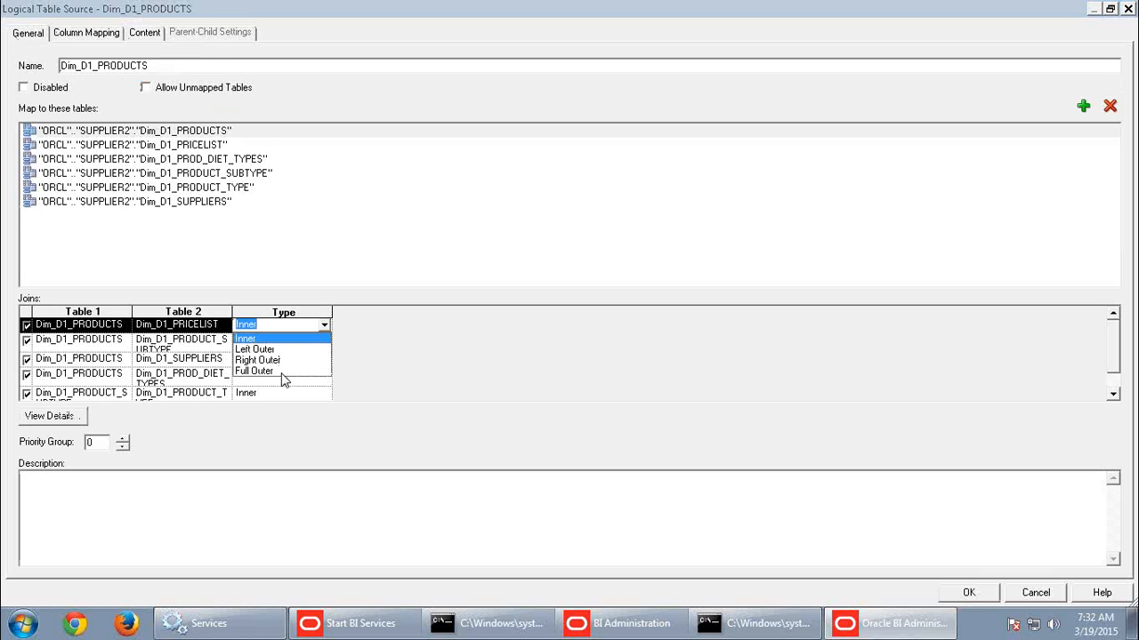
pyautogui.click(432, 408)
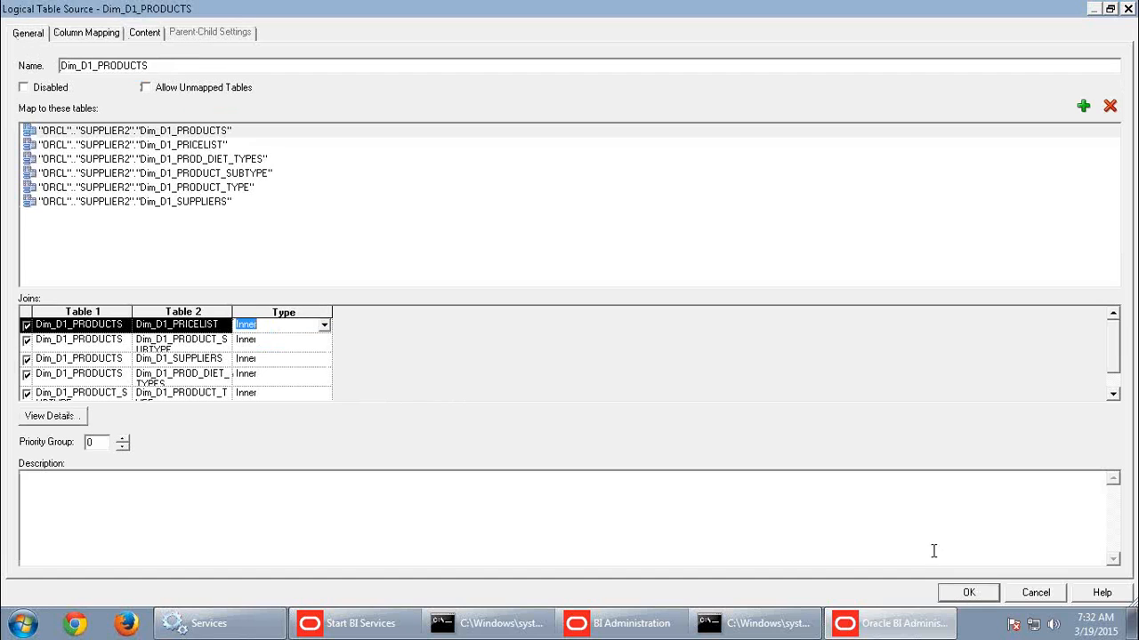
pyautogui.click(1037, 592)
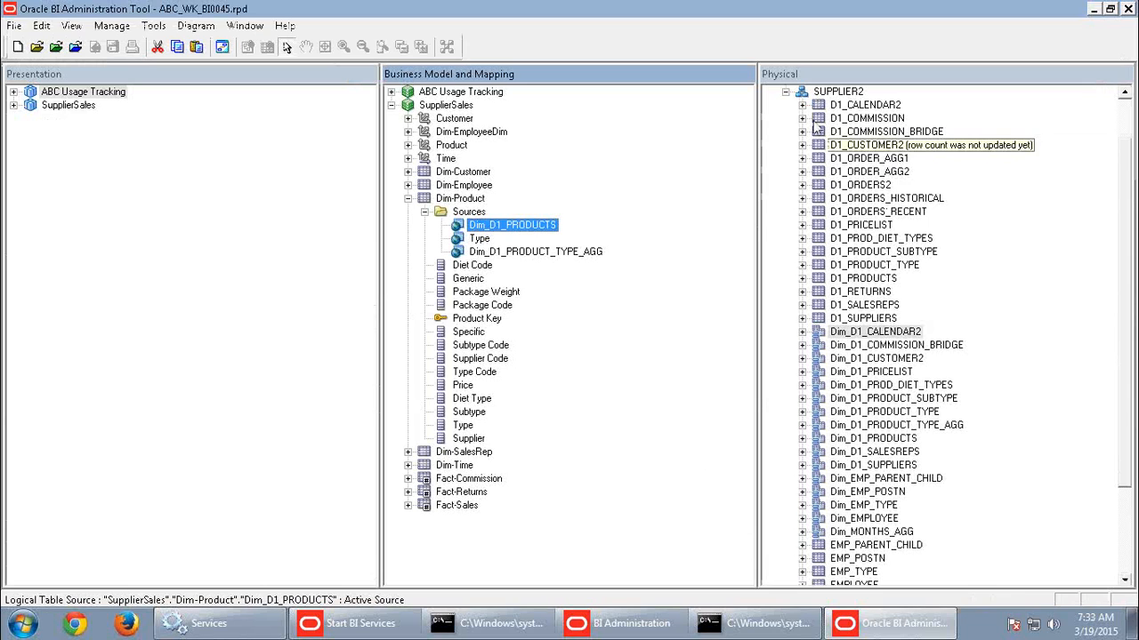
# Collapse the SUPPLIER2 schema to look at the SUPPLIER CP connection pool, and expand the schema again to review its tables.
pyautogui.click(785, 93)
pyautogui.click(833, 121)
pyautogui.click(831, 146)
pyautogui.click(786, 146)
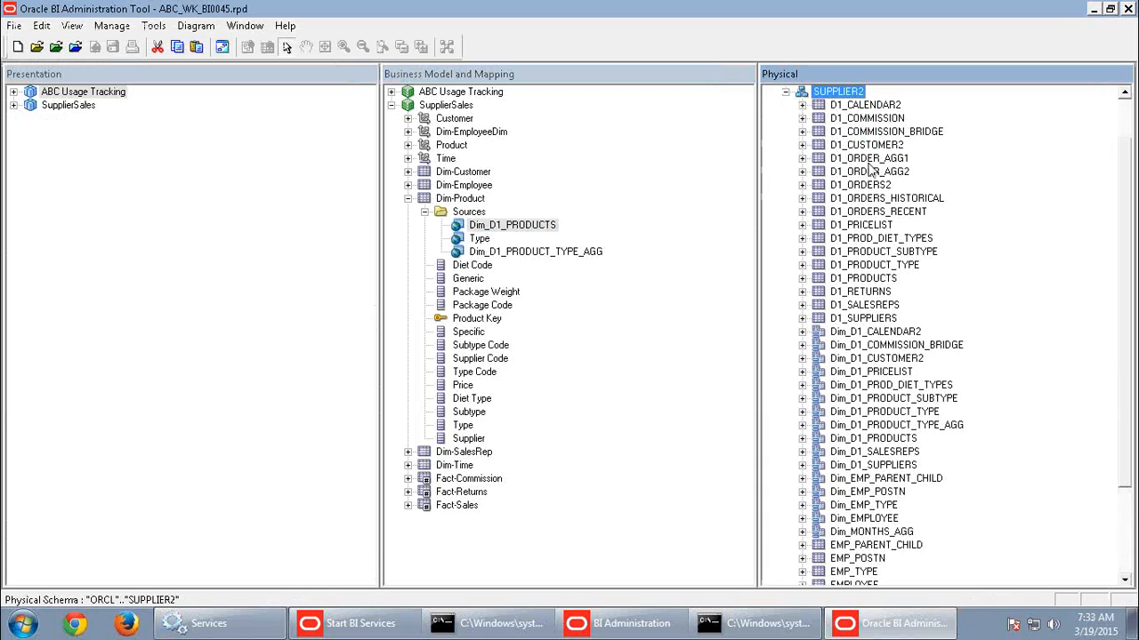
pyautogui.click(869, 160)
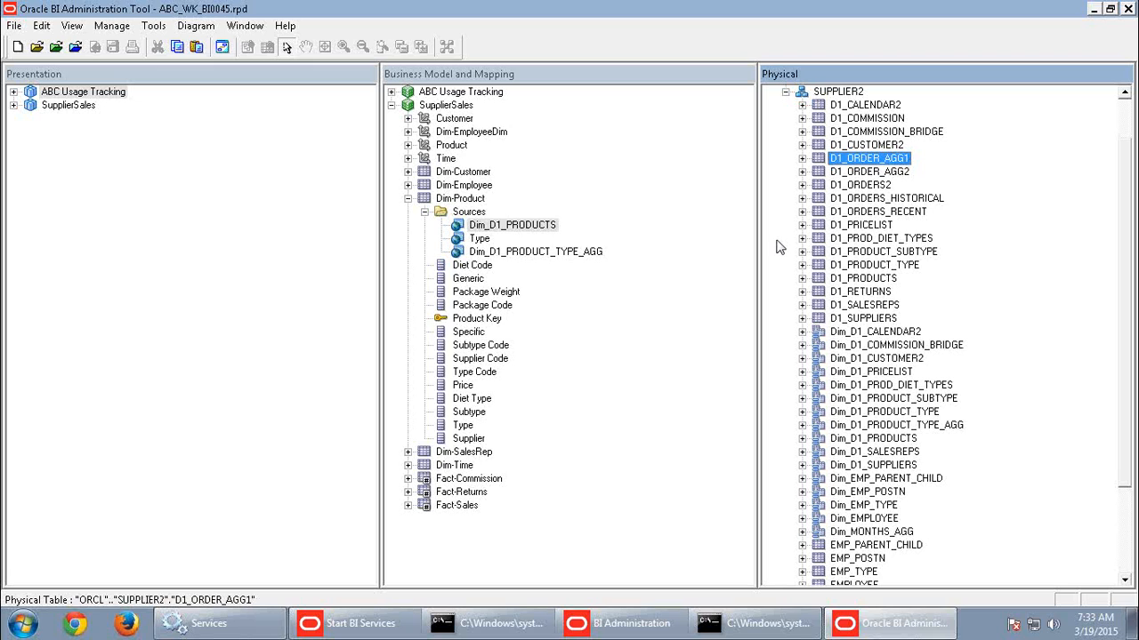
pyautogui.click(905, 238)
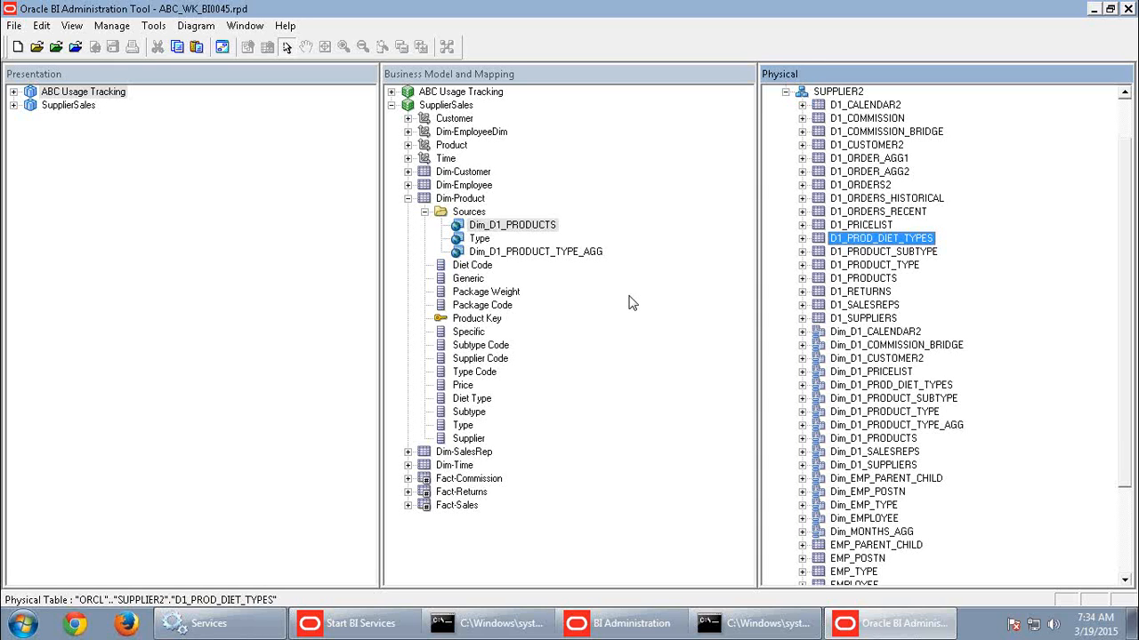
# Minimize the Oracle BI Administration Tool and the BI Administration console window to reach the desktop.
pyautogui.click(1095, 12)
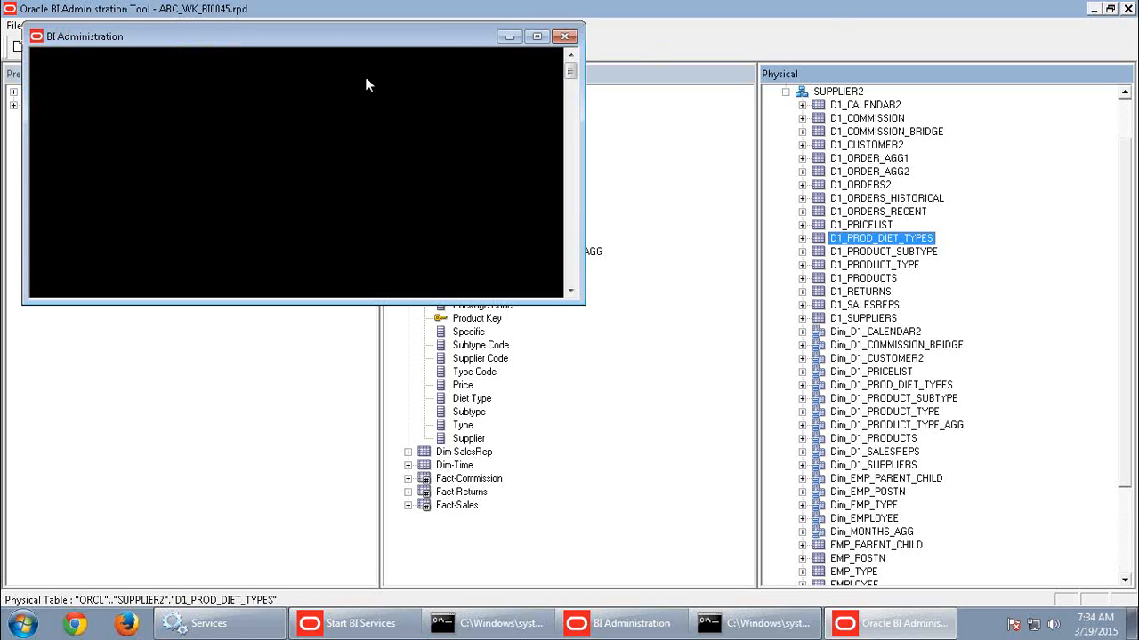
pyautogui.click(509, 40)
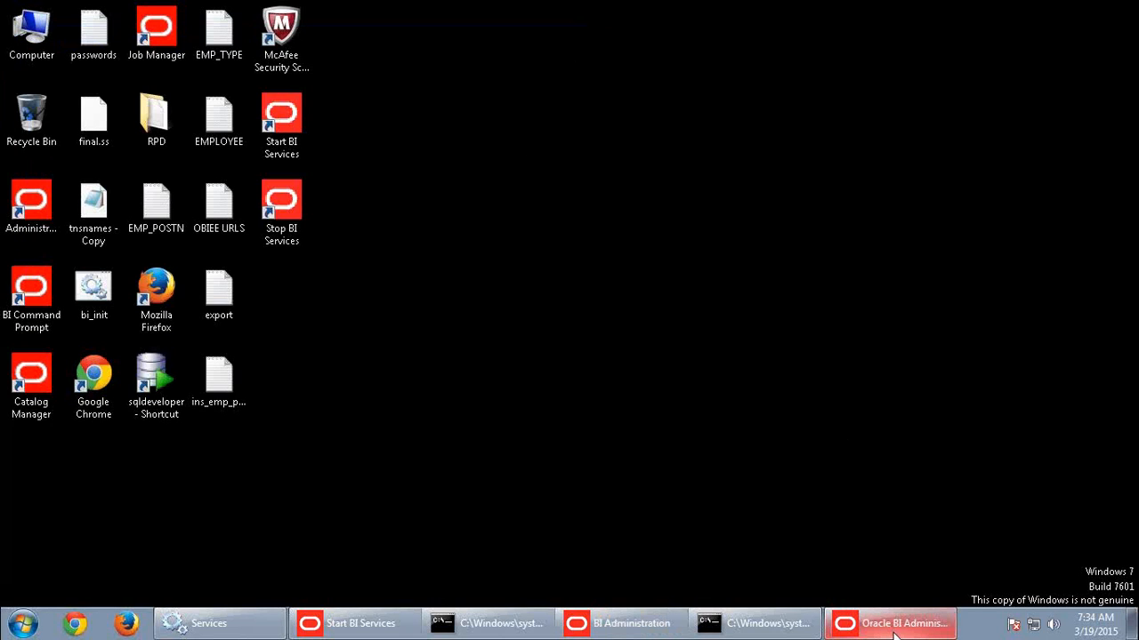
pyautogui.moveTo(897, 634)
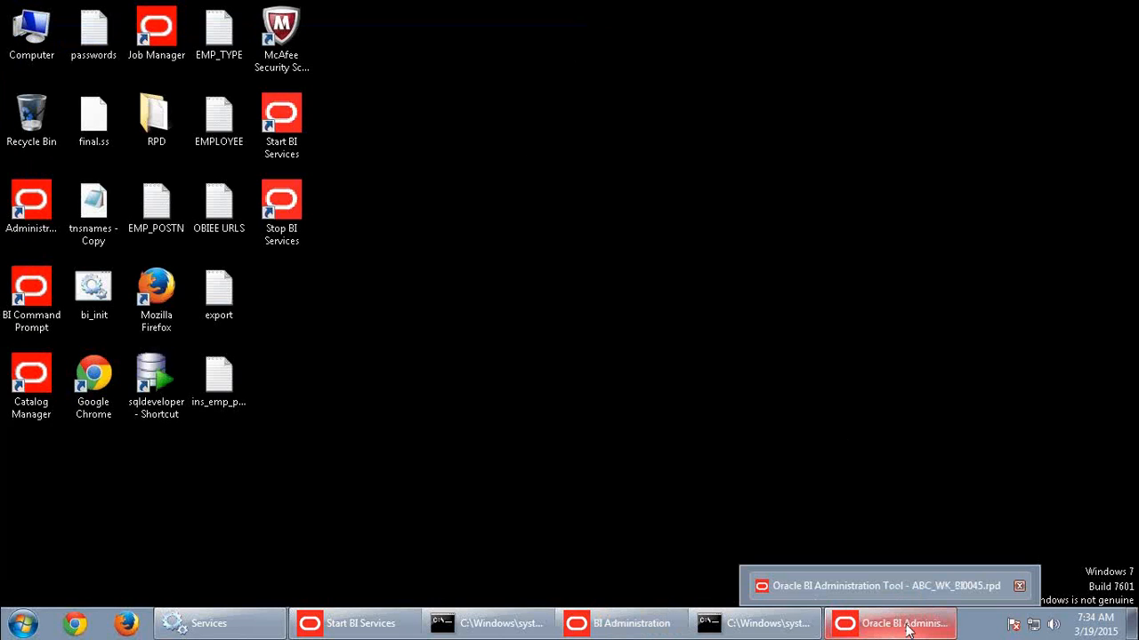
# Open the OBIEE (E:) drive from Computer in Windows Explorer.
pyautogui.click(23, 624)
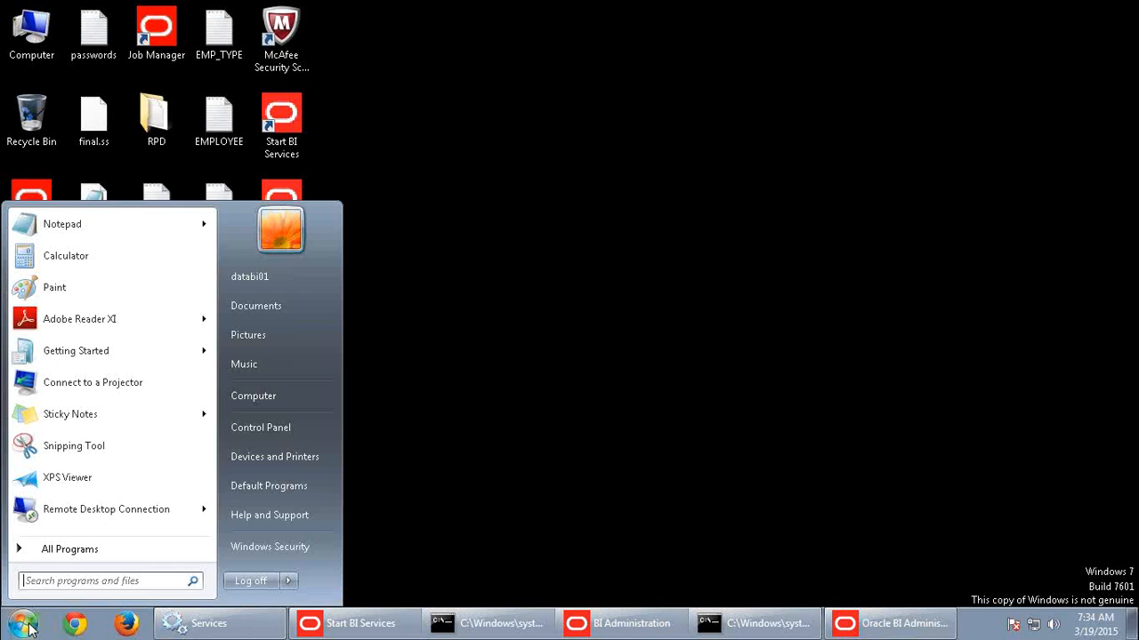
pyautogui.click(262, 402)
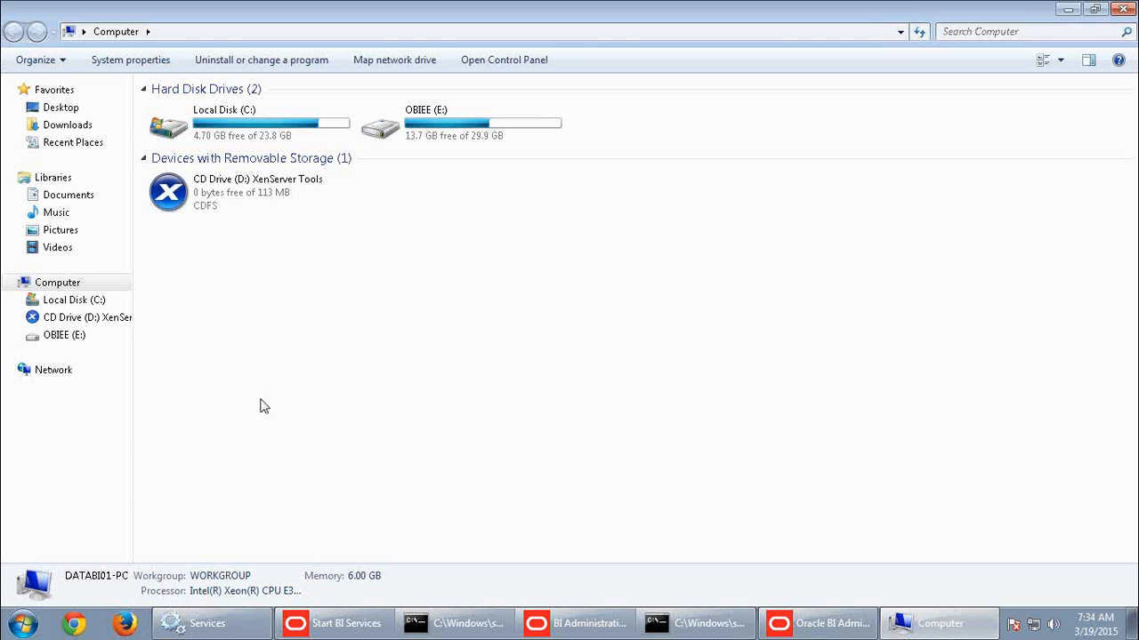
pyautogui.doubleClick(421, 131)
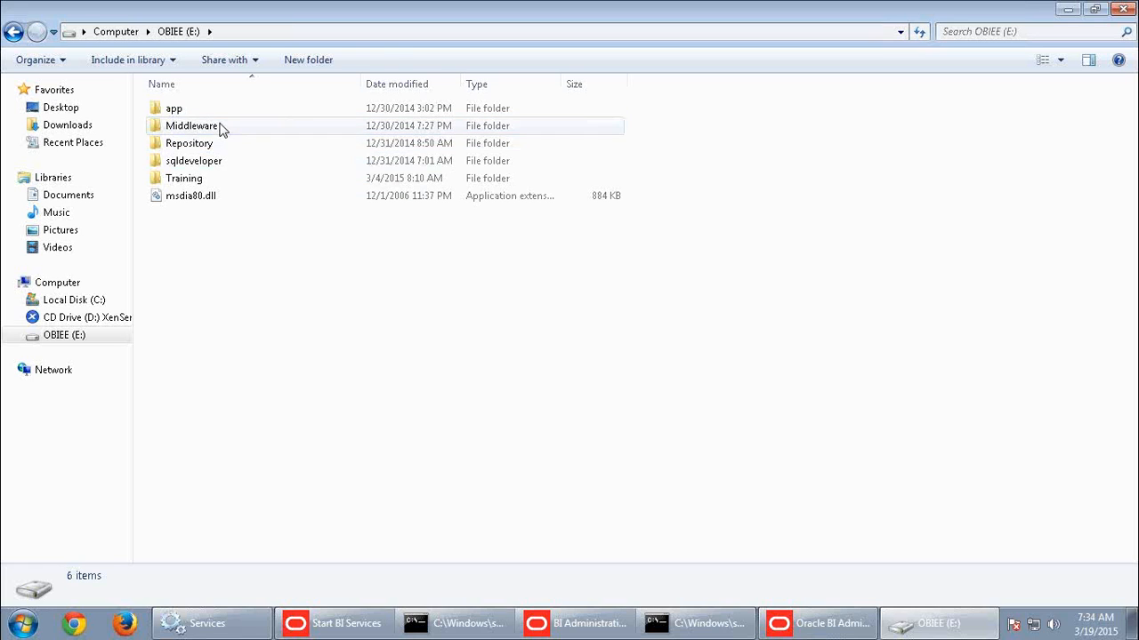
# Open the instance1 folder inside Middleware\instances on the OBIEE (E:) drive.
pyautogui.click(223, 130)
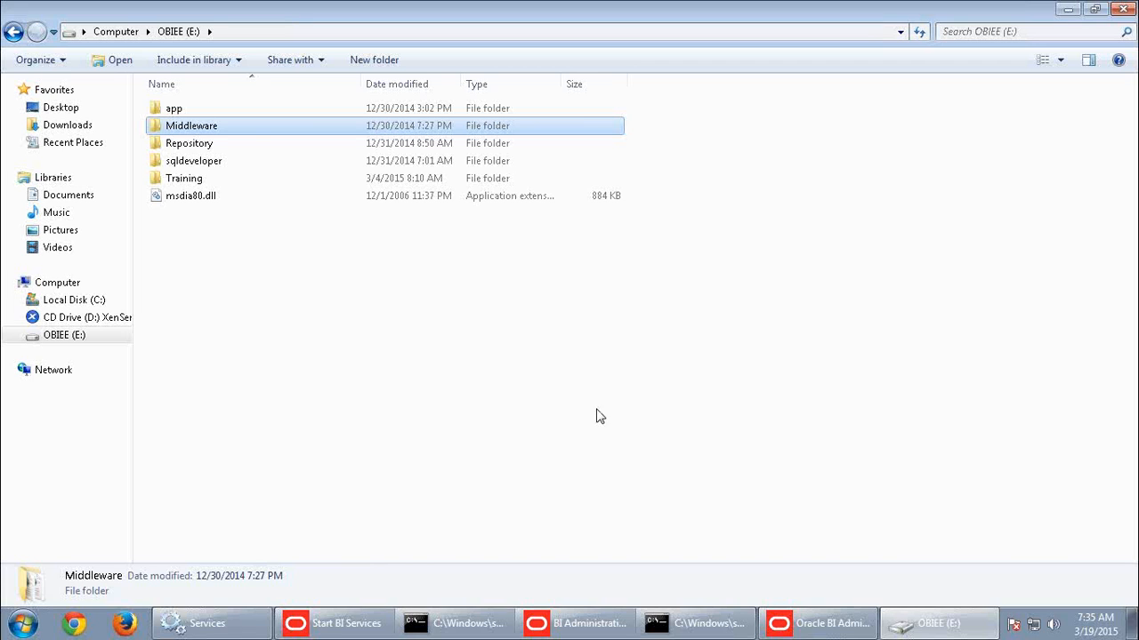
pyautogui.doubleClick(196, 130)
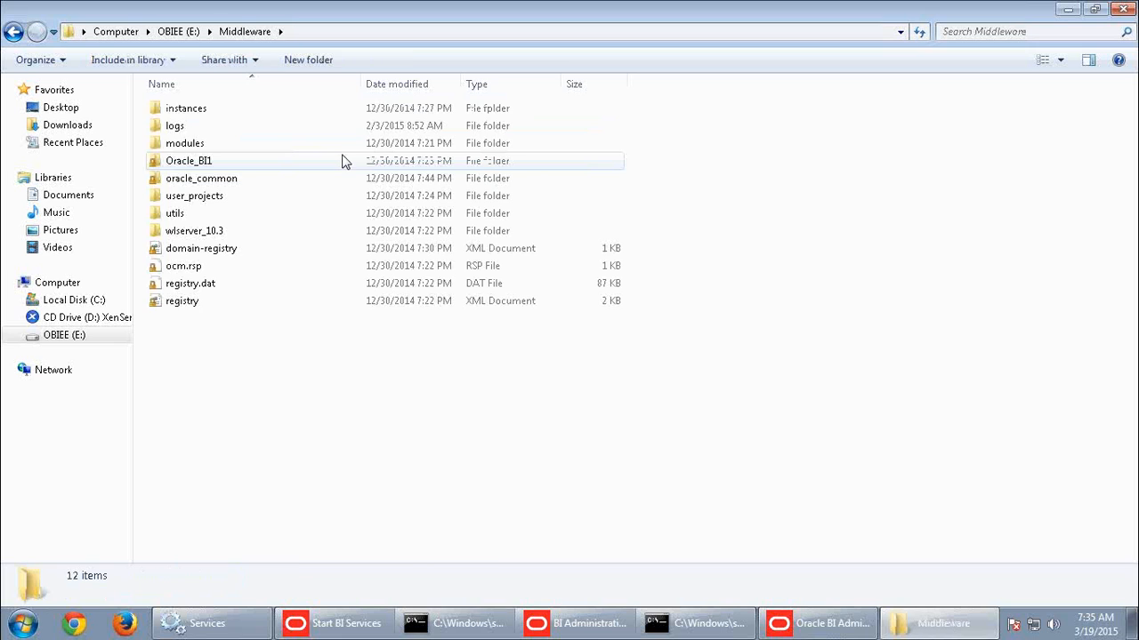
pyautogui.doubleClick(197, 108)
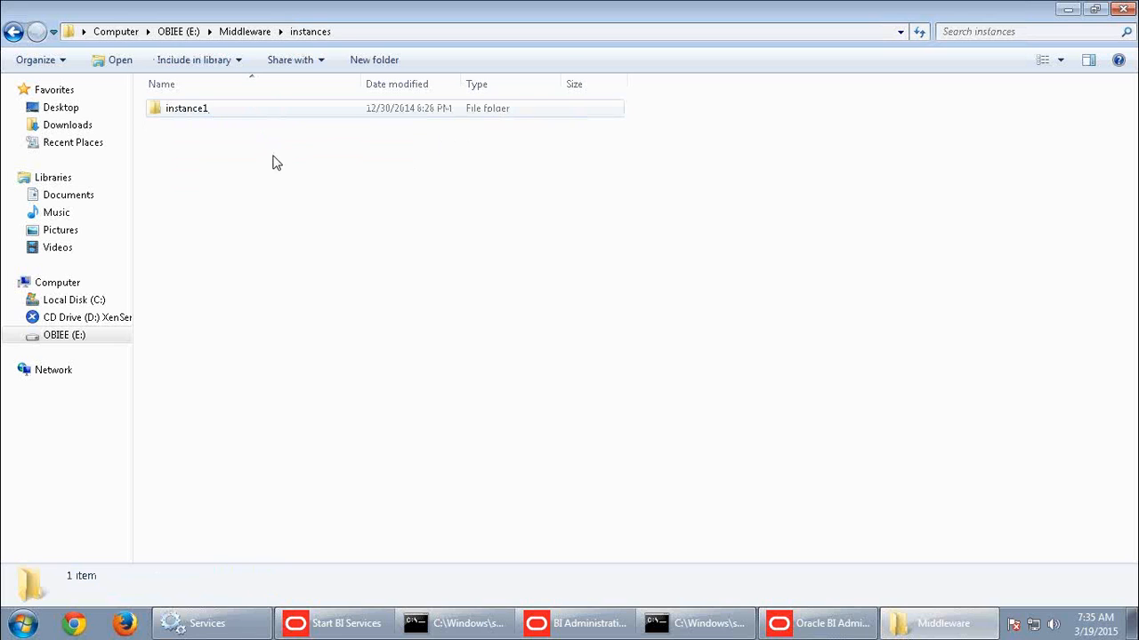
pyautogui.press('Return')
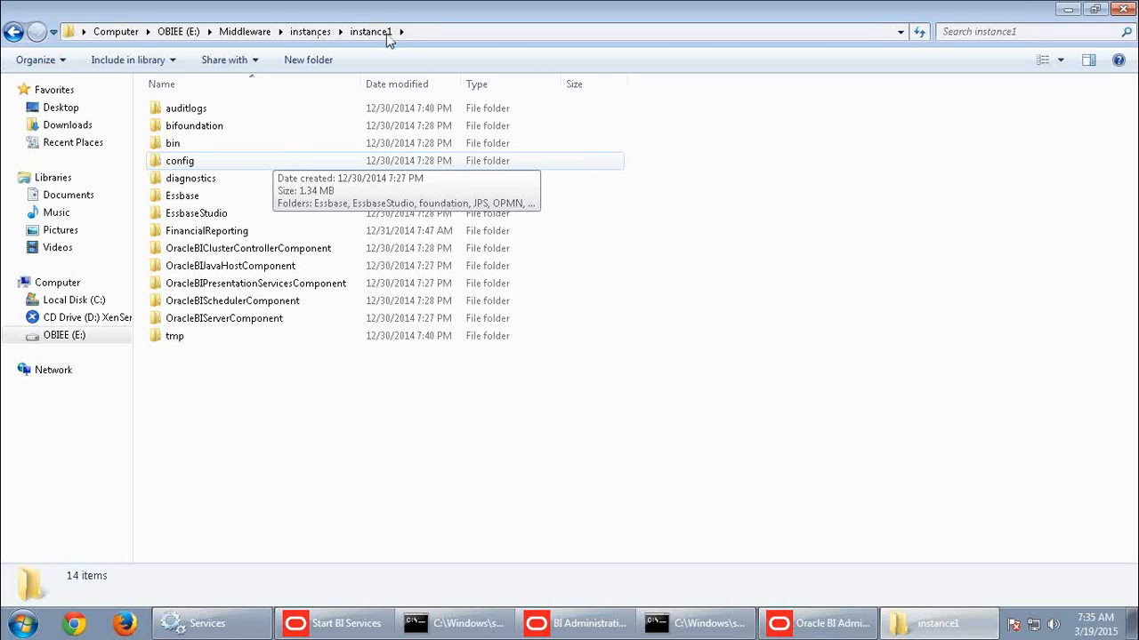
# Open the BI Server cache folder under bifoundation\OracleBIServerComponent\coreapplication_obis1 to look at its cache files.
pyautogui.click(198, 134)
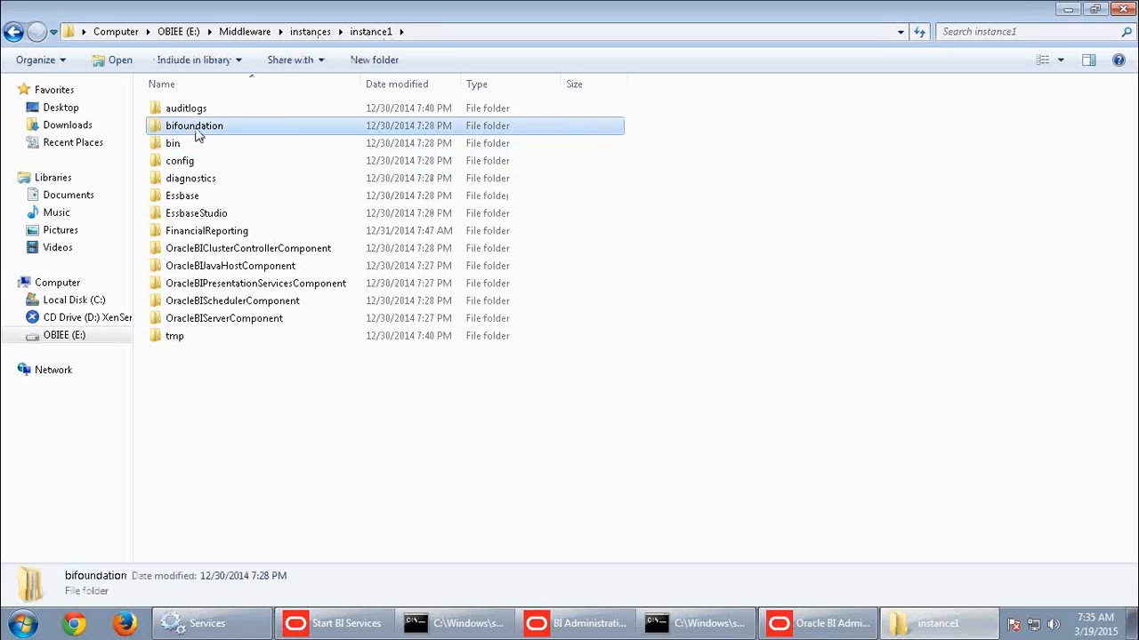
pyautogui.doubleClick(198, 133)
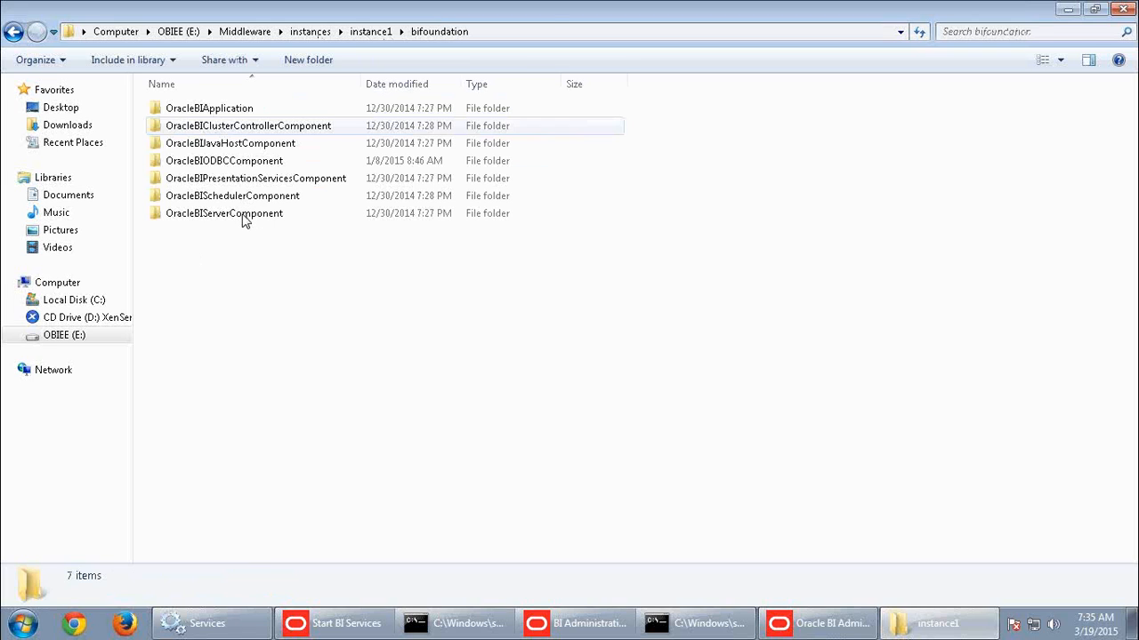
pyautogui.doubleClick(245, 219)
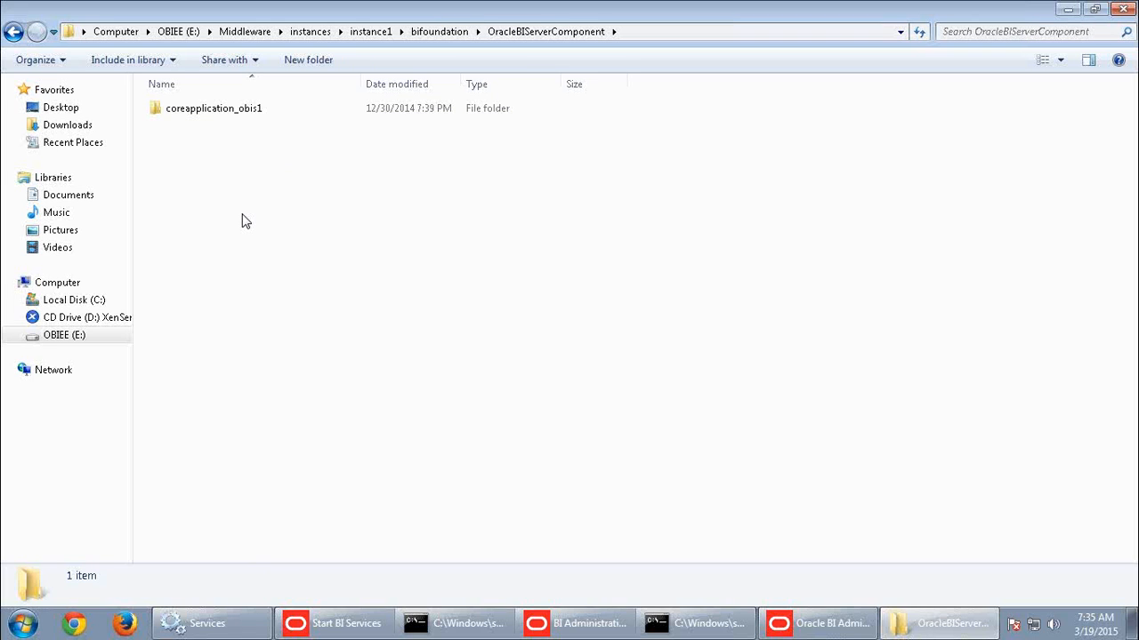
pyautogui.doubleClick(224, 114)
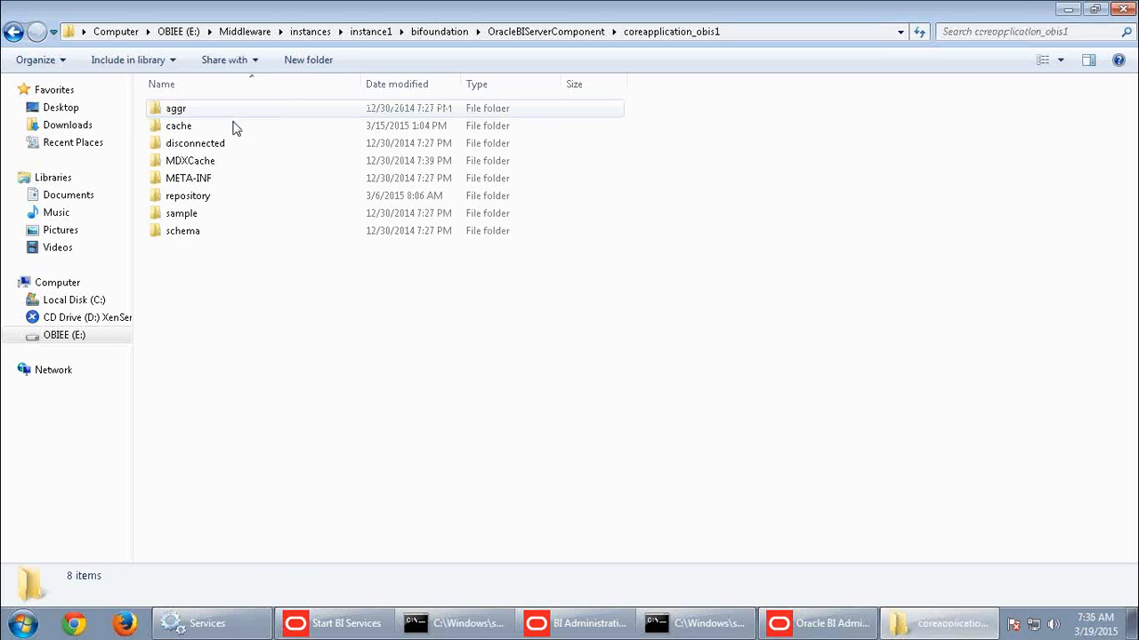
pyautogui.click(191, 195)
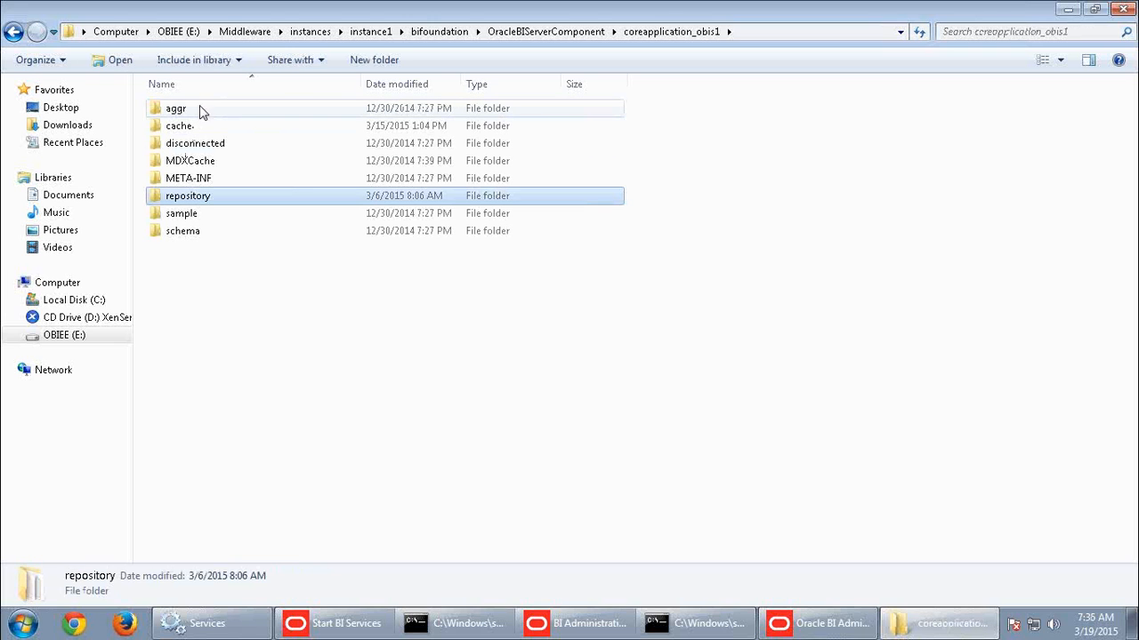
pyautogui.click(186, 127)
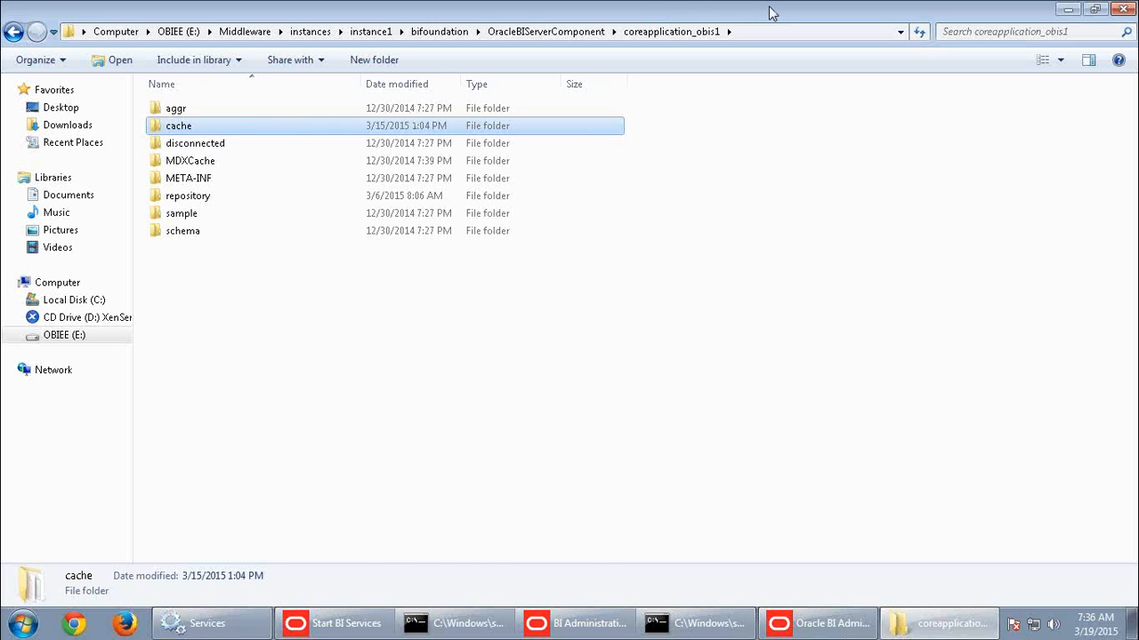
pyautogui.press('Return')
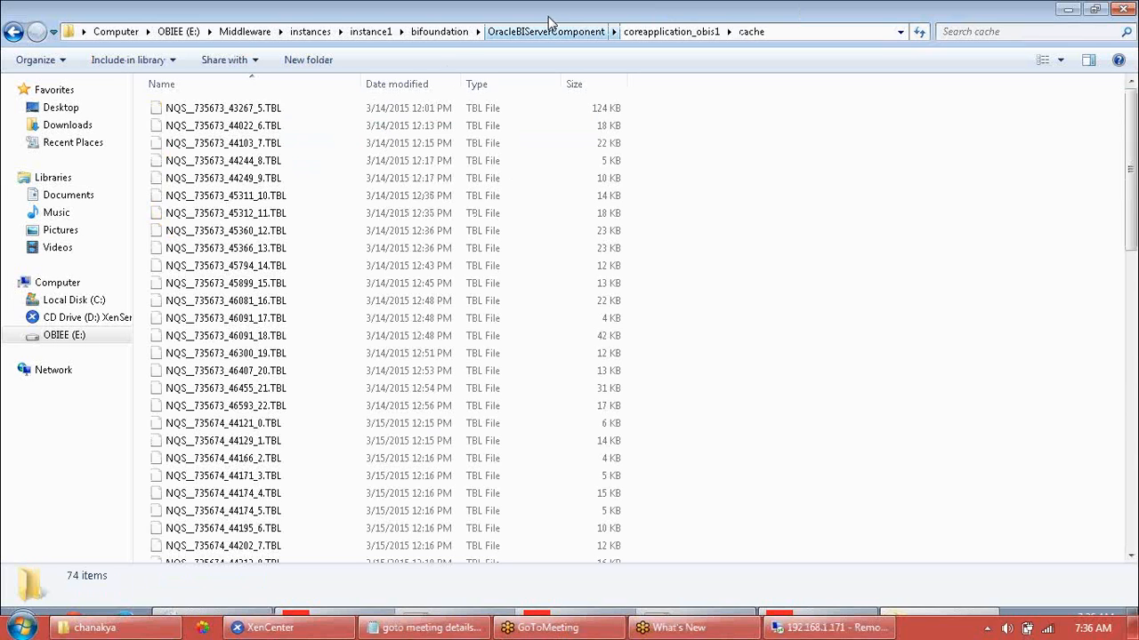
# Go back through instance1 to the repository folder in coreapplication_obis1 and select the ABC_WK_BI0045.rpd text document.
pyautogui.click(384, 38)
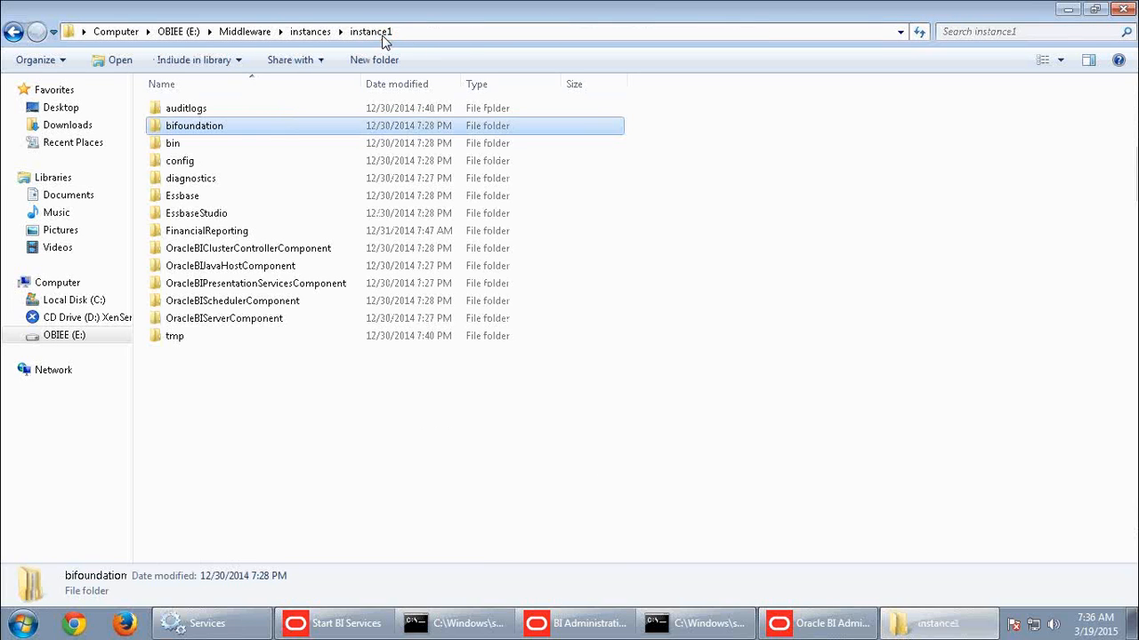
pyautogui.doubleClick(236, 125)
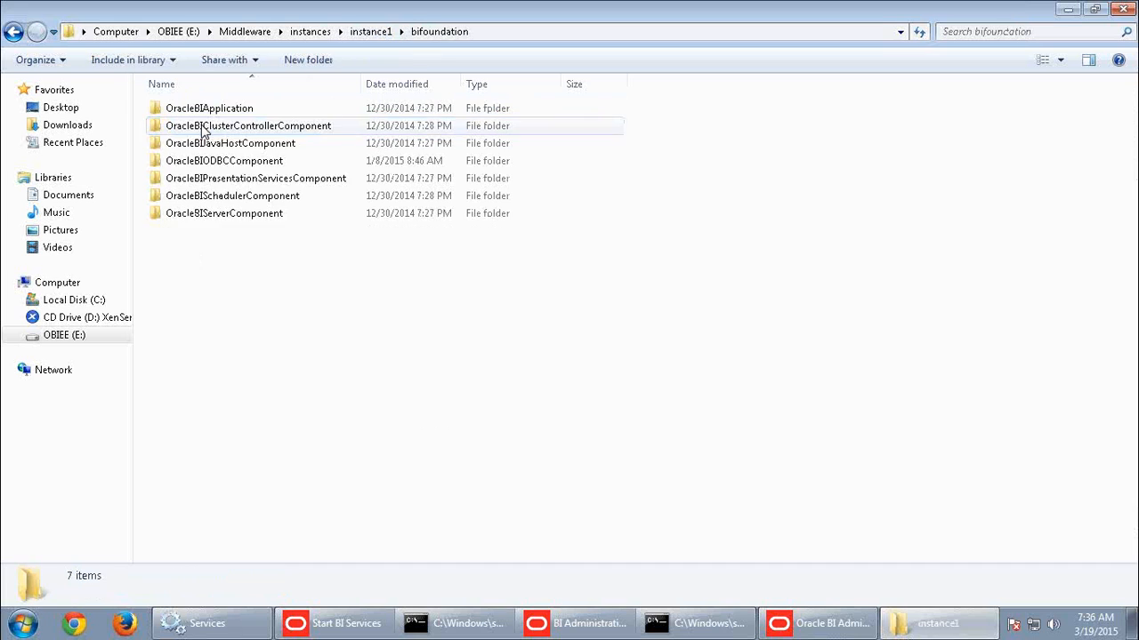
pyautogui.click(257, 219)
pyautogui.doubleClick(257, 218)
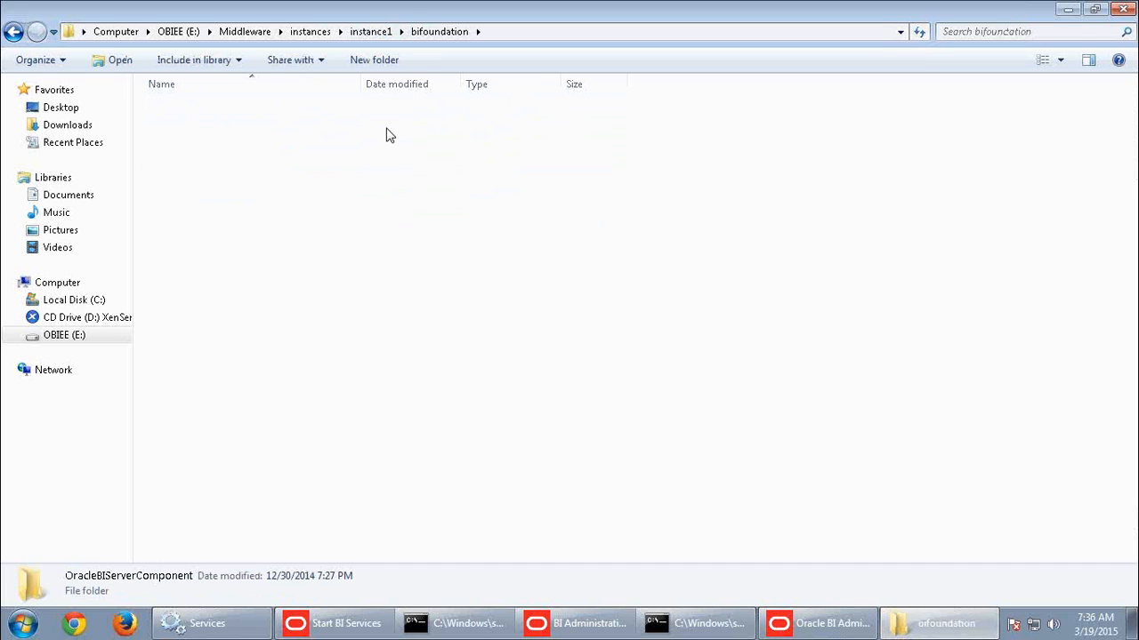
pyautogui.doubleClick(203, 111)
pyautogui.doubleClick(196, 198)
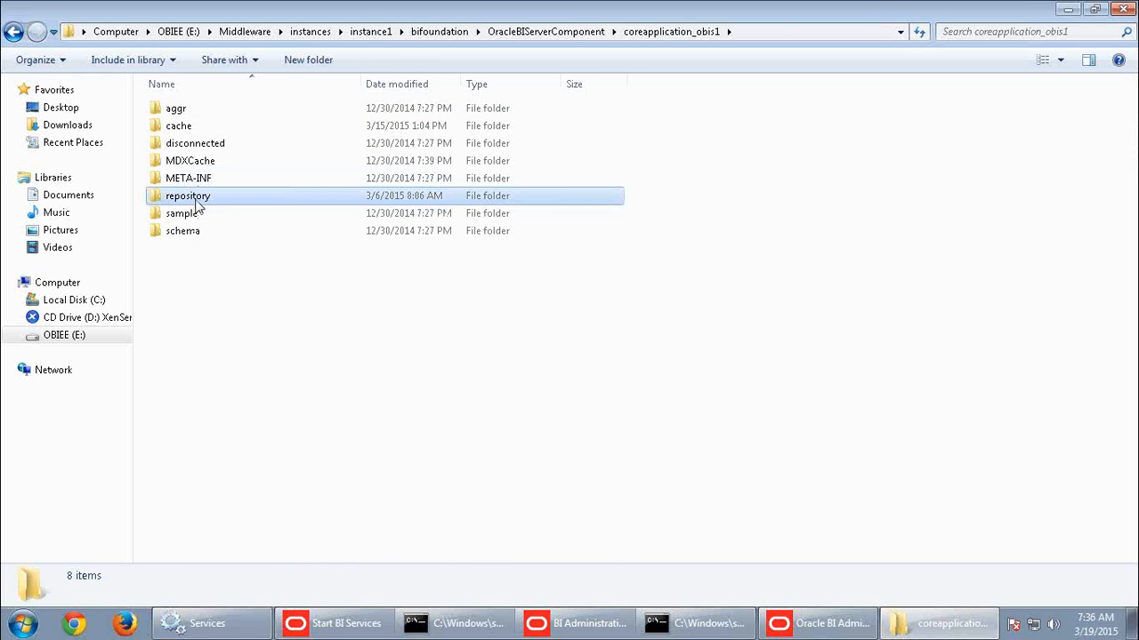
pyautogui.click(248, 109)
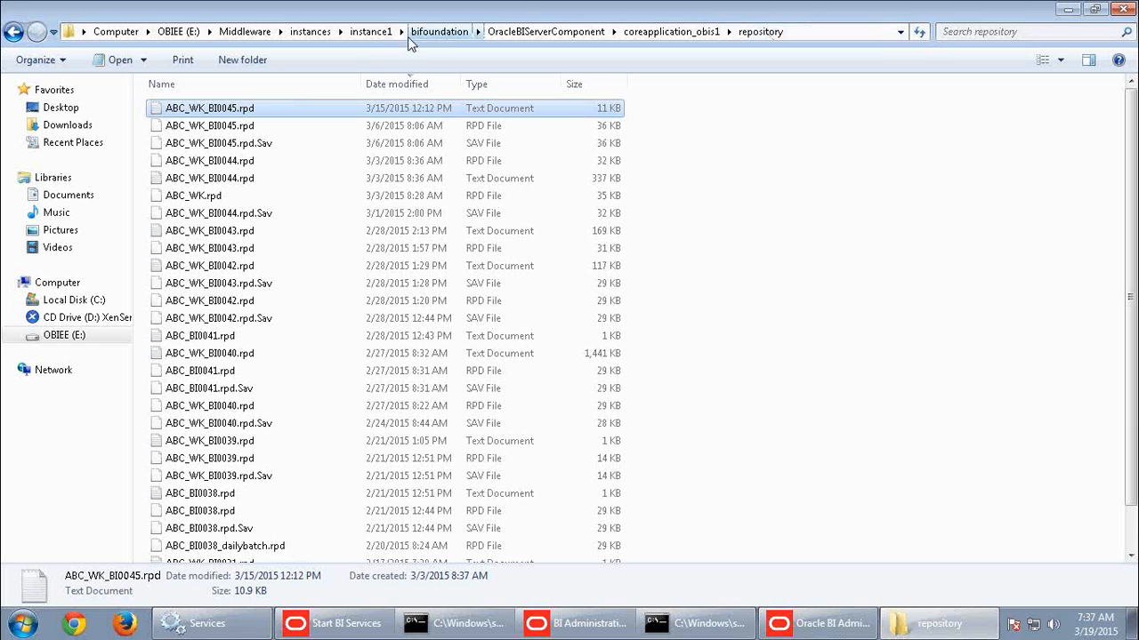
# Retrace the repository path from instance1 through bifoundation to OracleBIServerComponent, and return to the bifoundation folder.
pyautogui.click(382, 33)
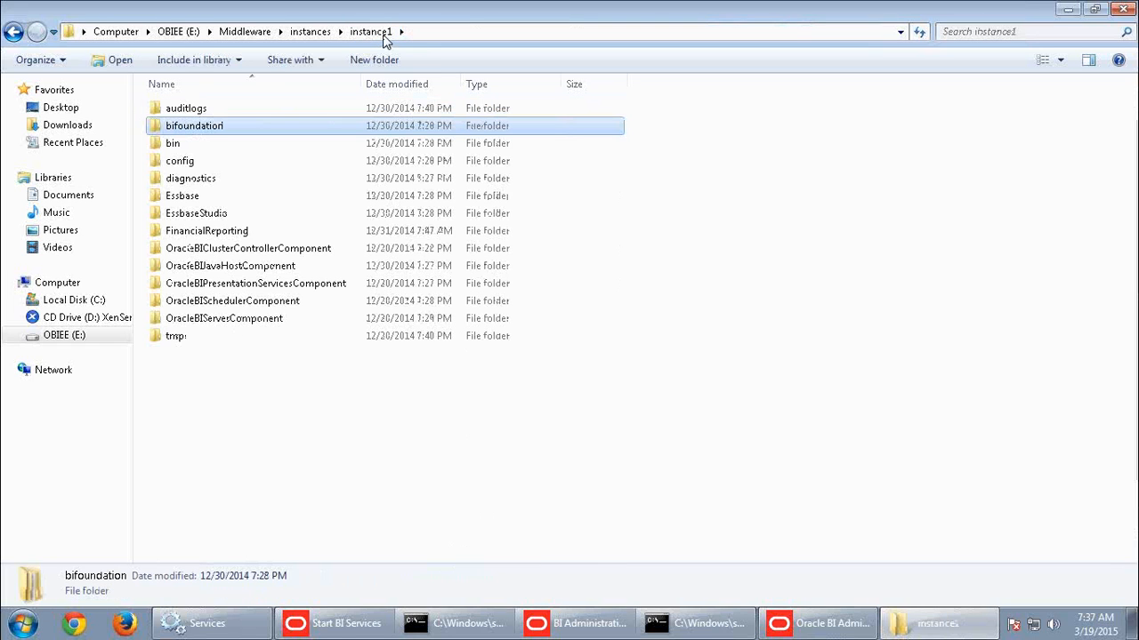
pyautogui.doubleClick(200, 126)
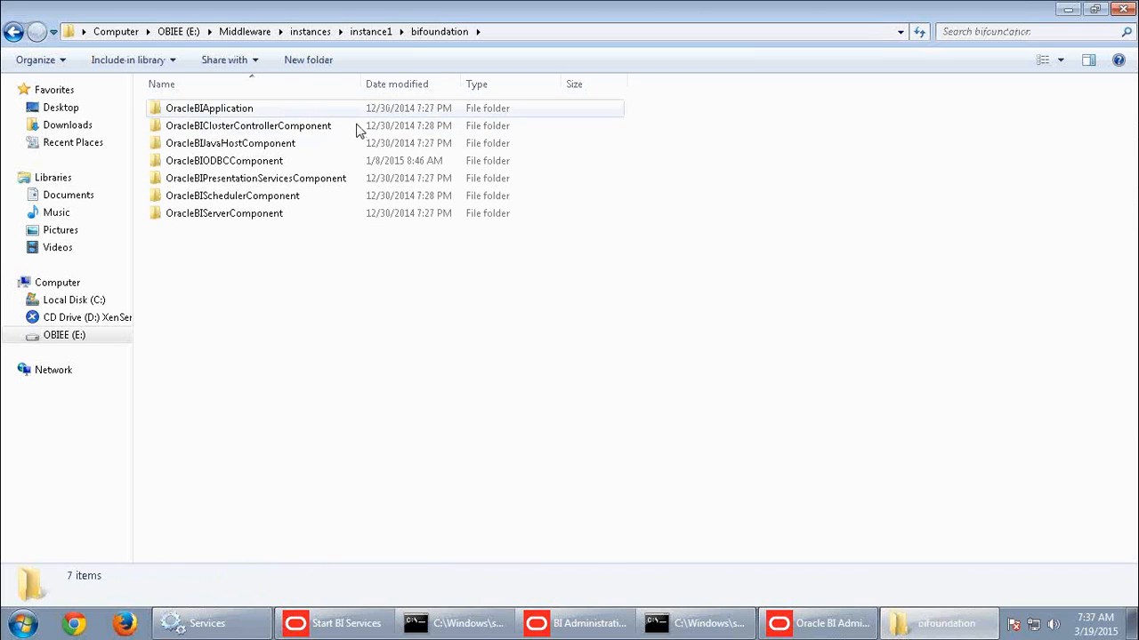
pyautogui.doubleClick(201, 217)
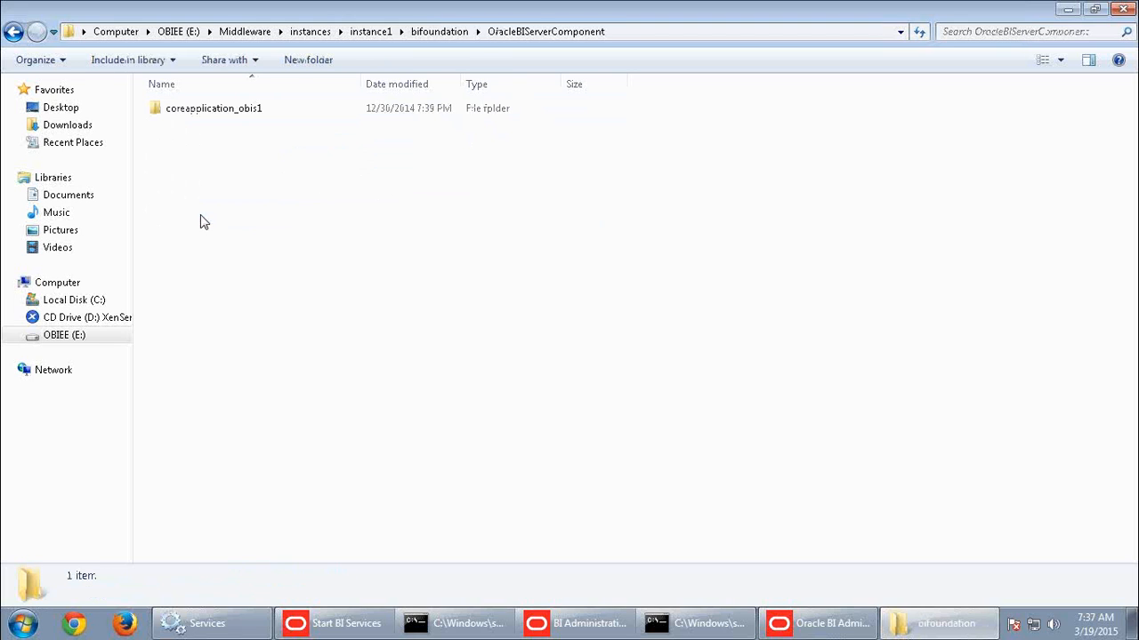
pyautogui.click(440, 31)
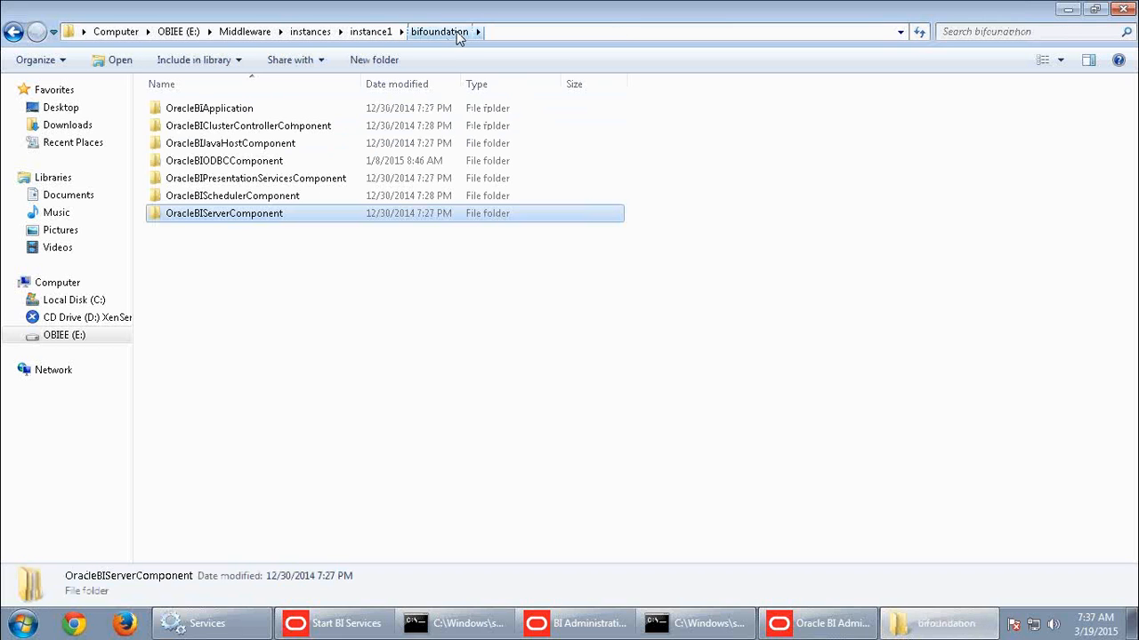
# Open the catalog folder under OracleBIPresentationServicesComponent\coreapplication_obips1 and select the SampleAppLite catalog.
pyautogui.click(282, 180)
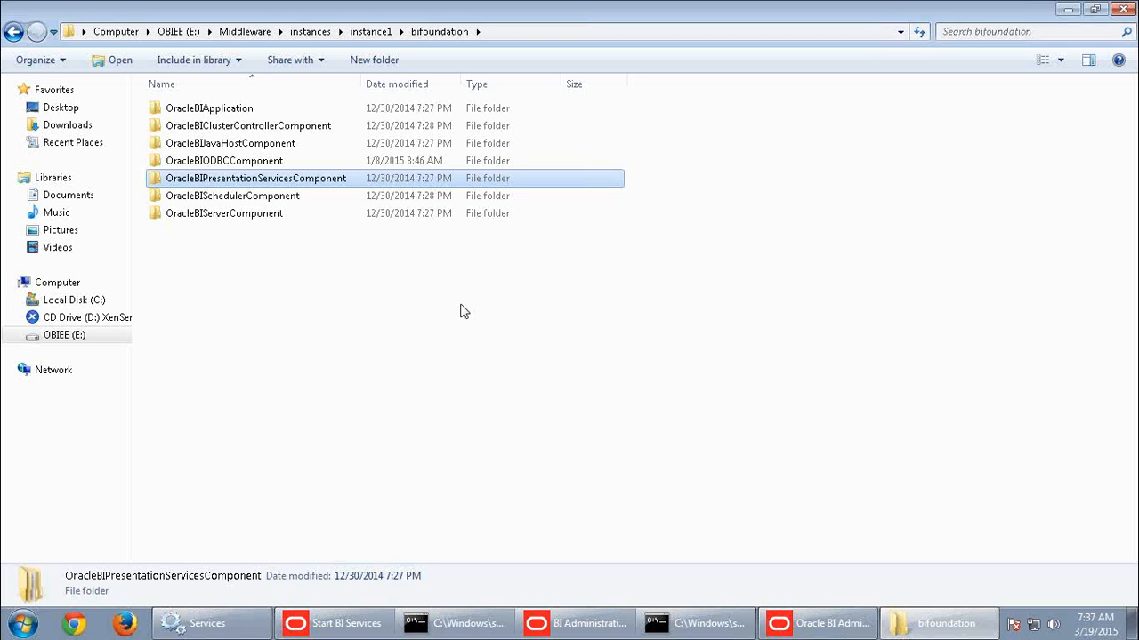
pyautogui.doubleClick(266, 185)
pyautogui.doubleClick(241, 112)
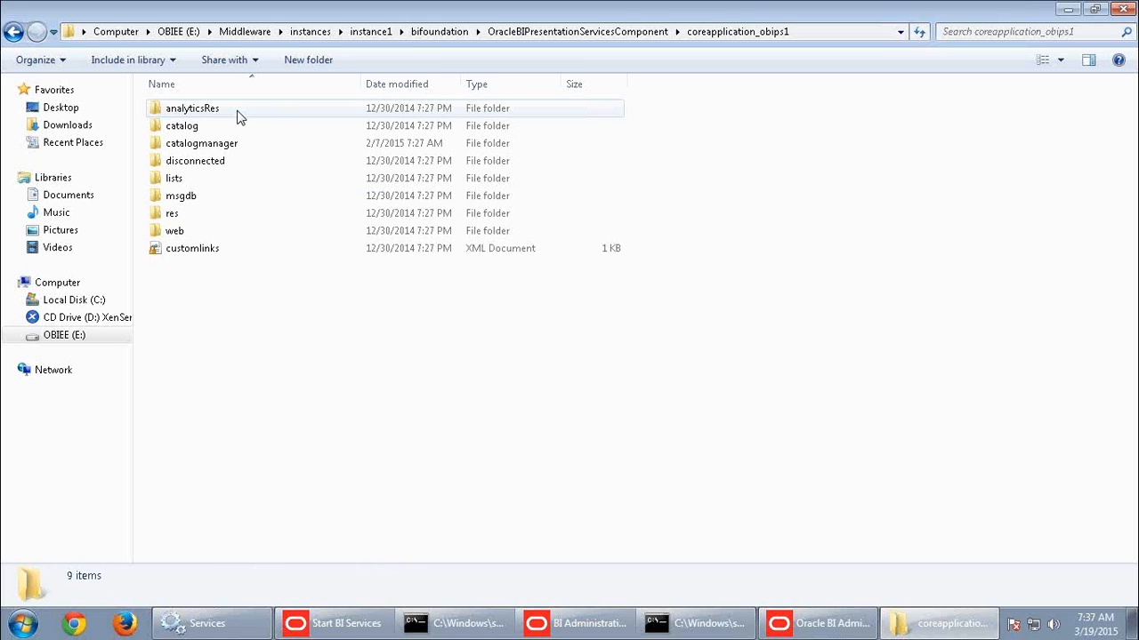
pyautogui.click(205, 126)
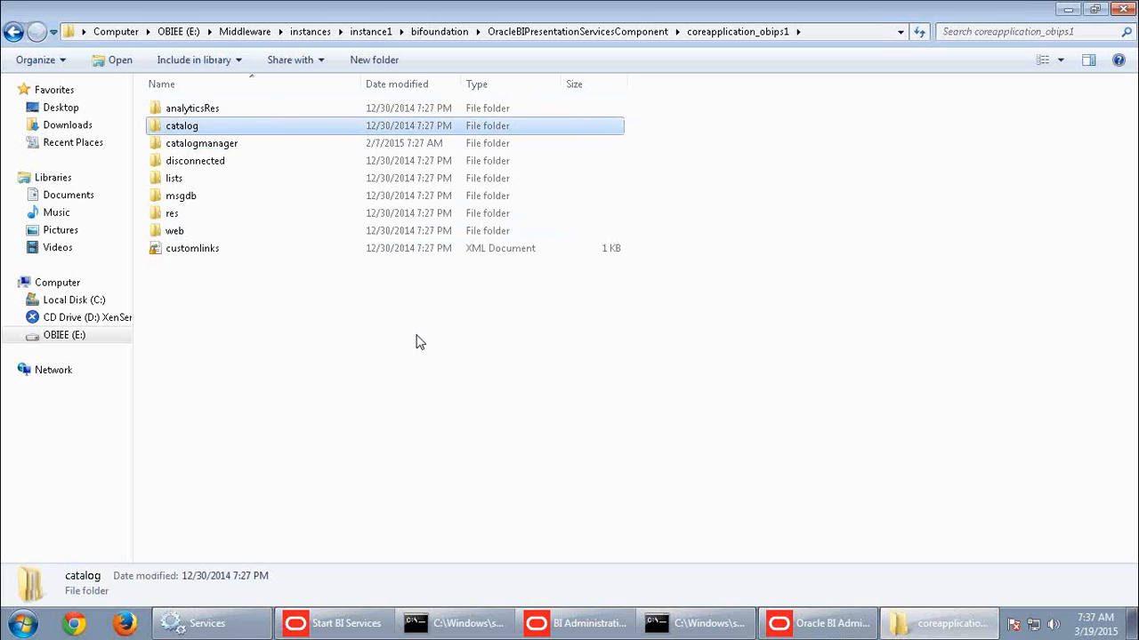
pyautogui.doubleClick(203, 129)
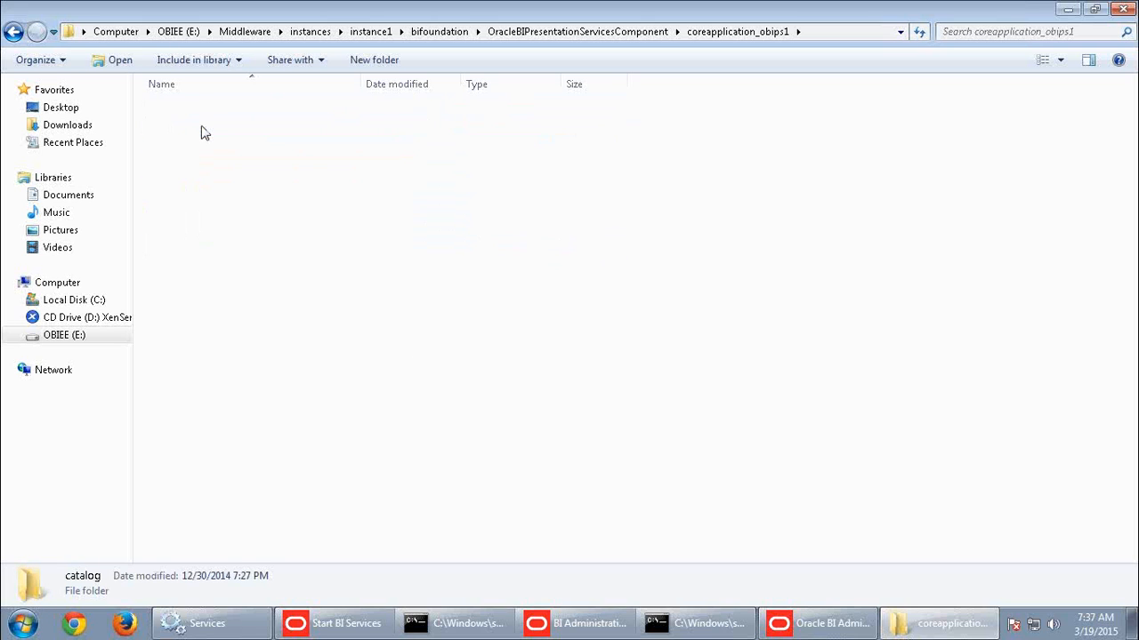
pyautogui.click(219, 111)
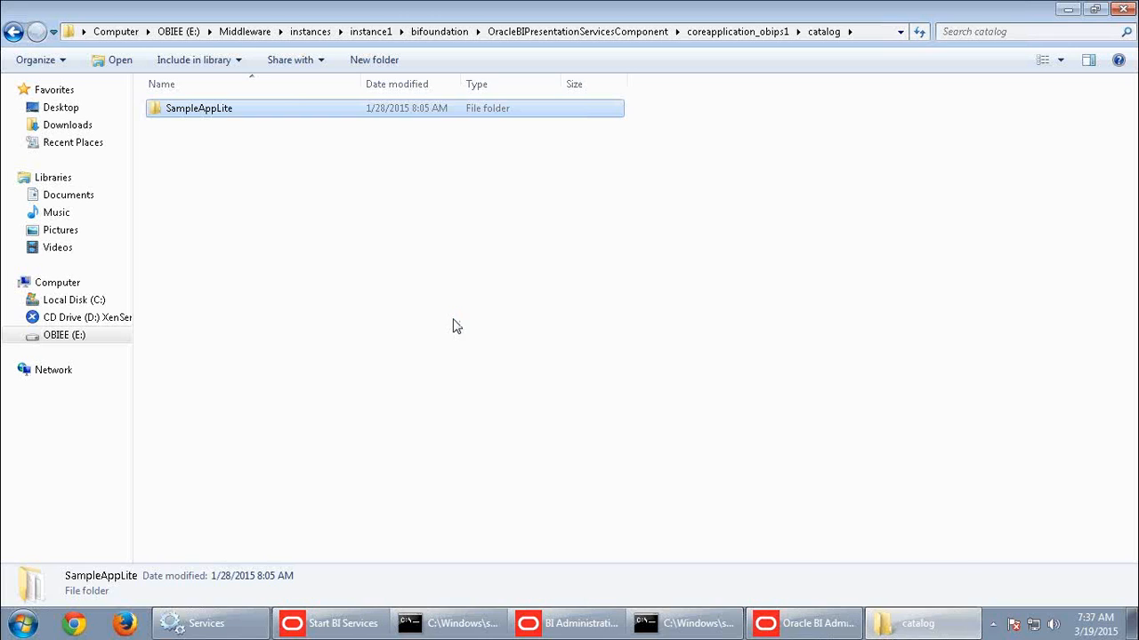
# Browse the SampleAppLite catalog through root, shared and weblogic, and open its _portal folder.
pyautogui.doubleClick(212, 117)
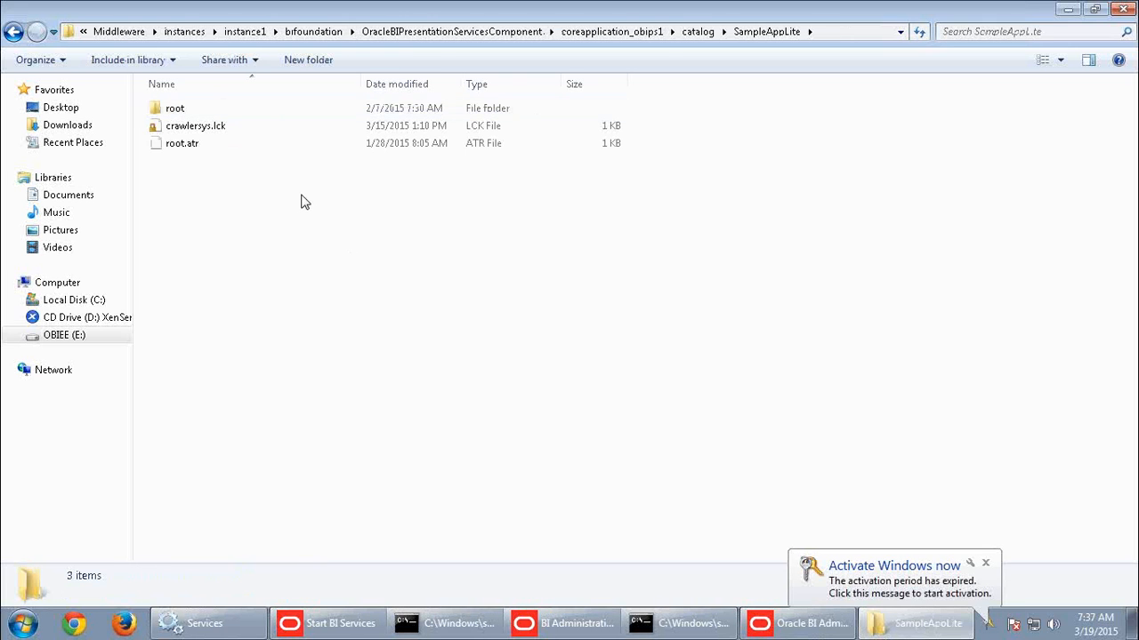
pyautogui.doubleClick(172, 111)
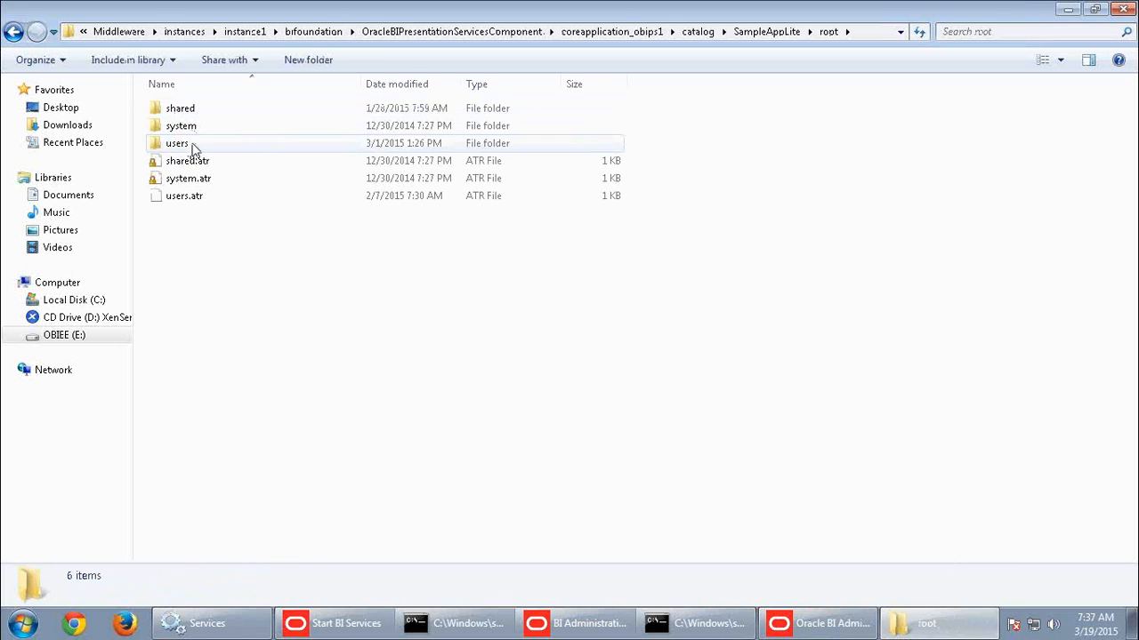
pyautogui.doubleClick(182, 109)
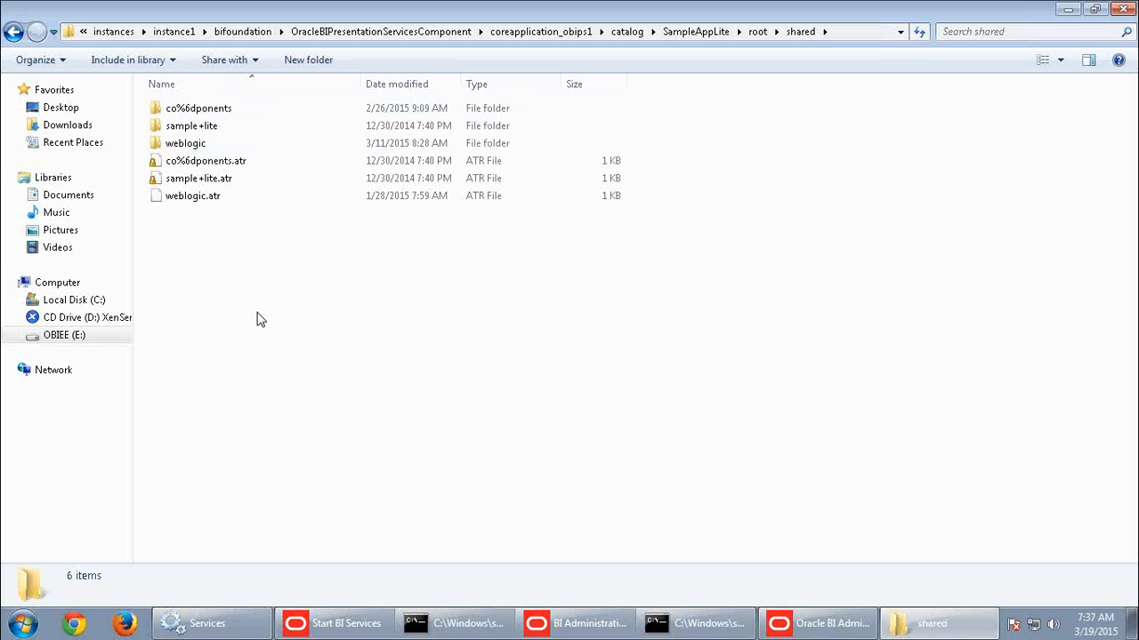
pyautogui.doubleClick(184, 144)
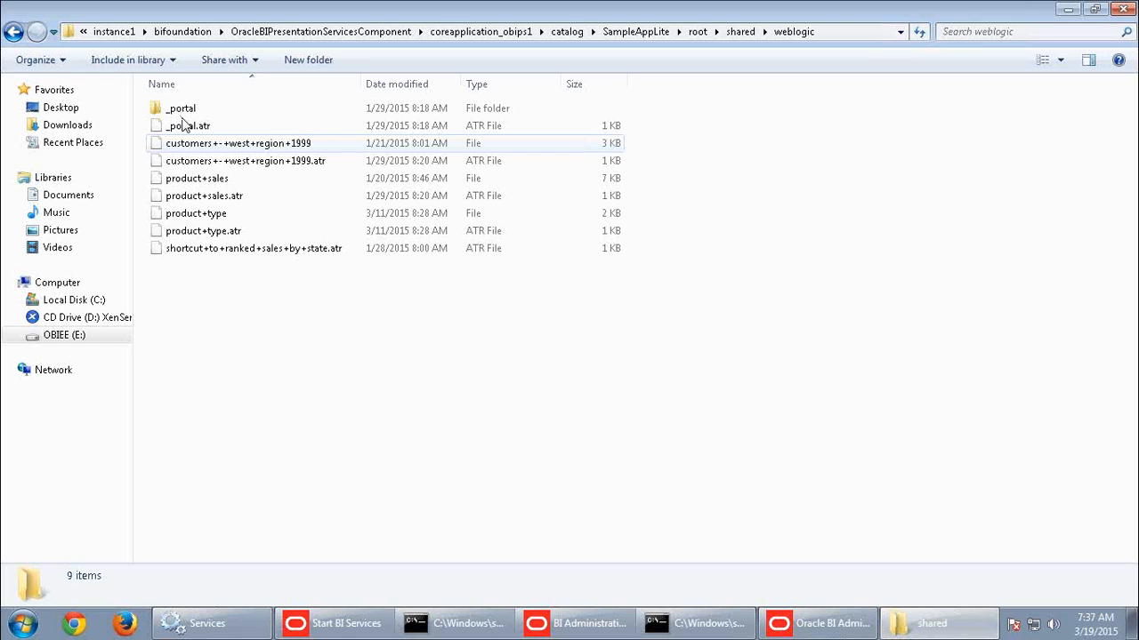
pyautogui.doubleClick(180, 114)
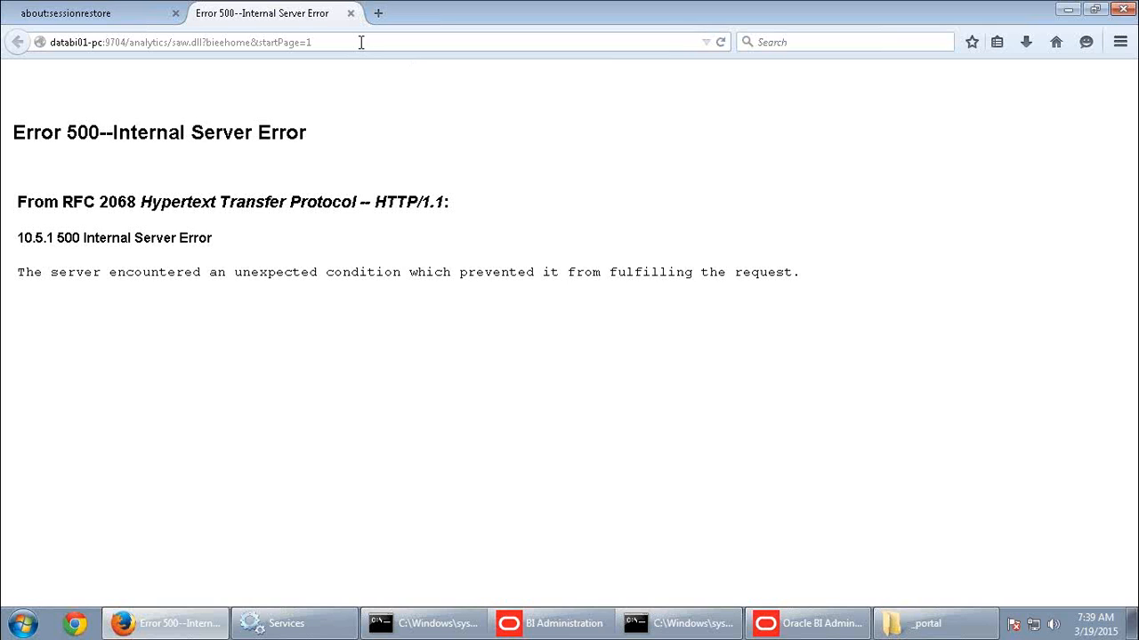
# Close the Error 500 analytics page in Firefox and open the WebLogic console at databi01-pc:7001/console/.
pyautogui.click(351, 13)
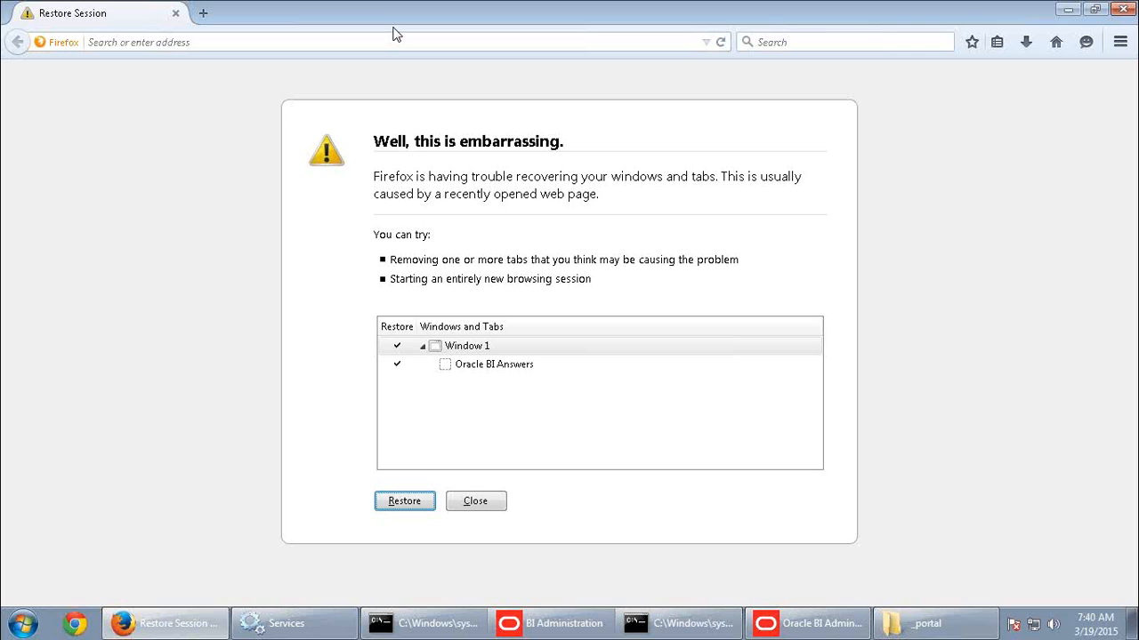
pyautogui.click(258, 40)
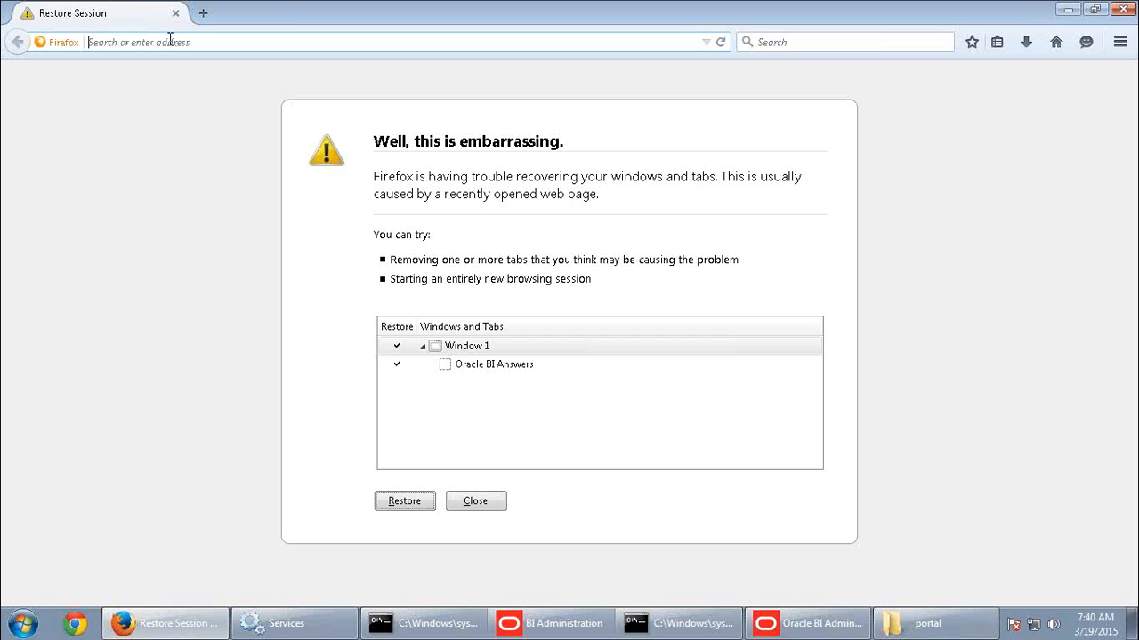
pyautogui.write('databi01-pc/')
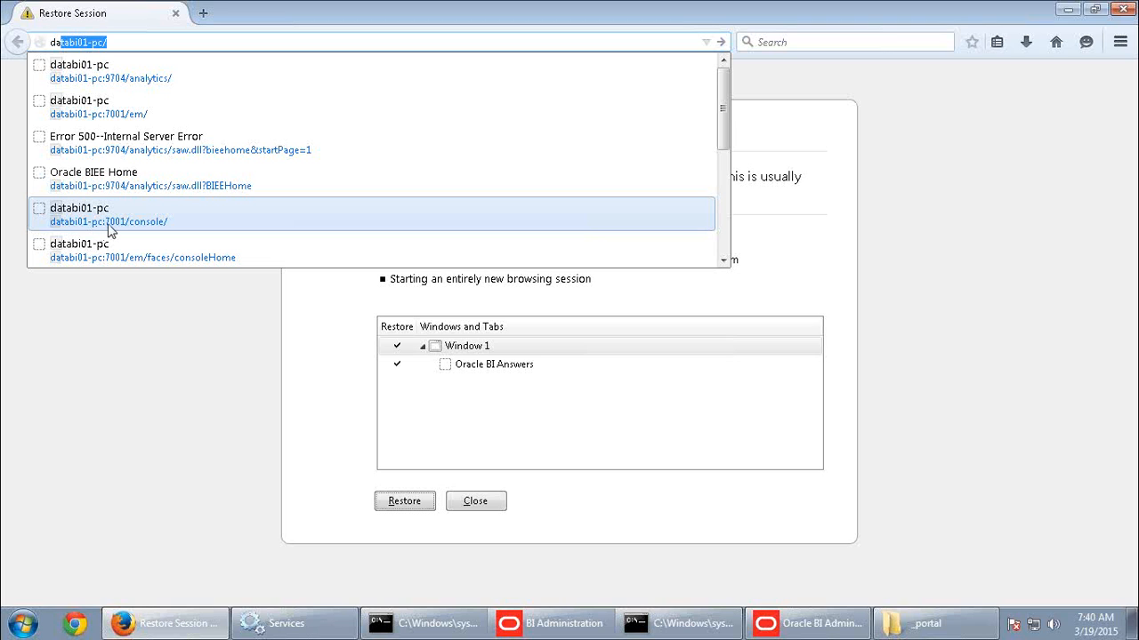
pyautogui.click(107, 225)
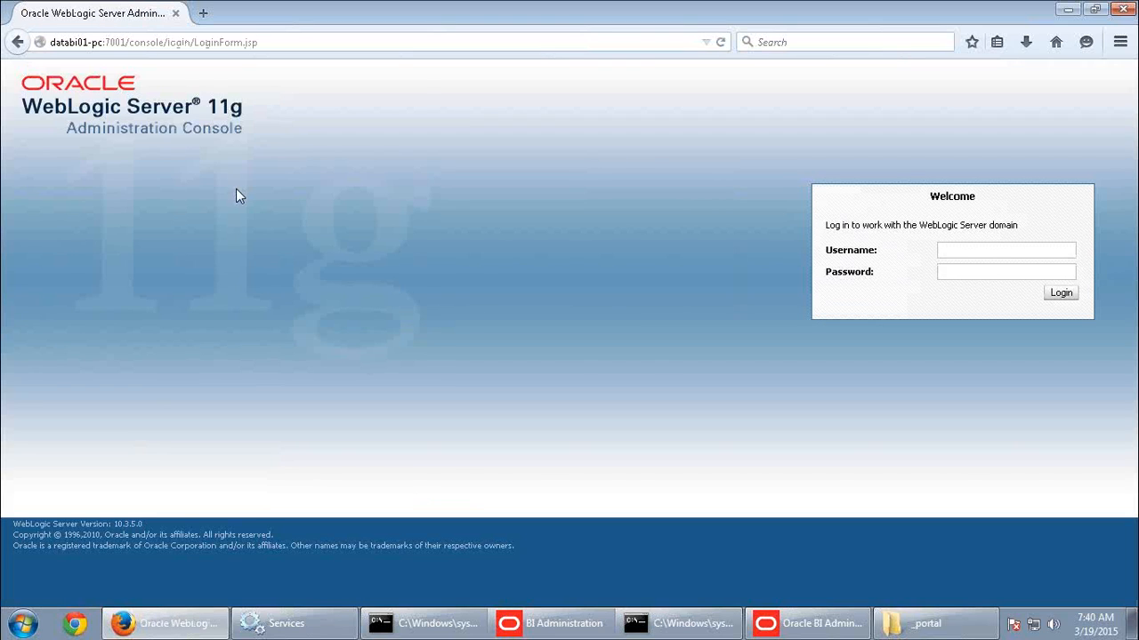
# Log in to the WebLogic Server Administration Console with username weblogic and the account password.
pyautogui.write('weblo')
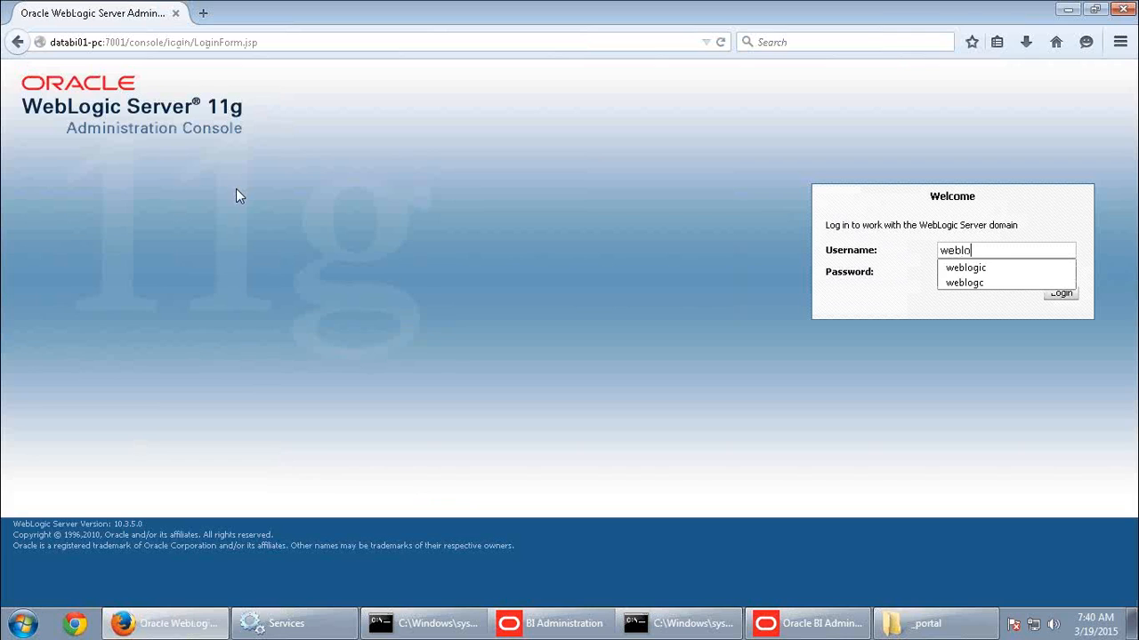
pyautogui.write('gic')
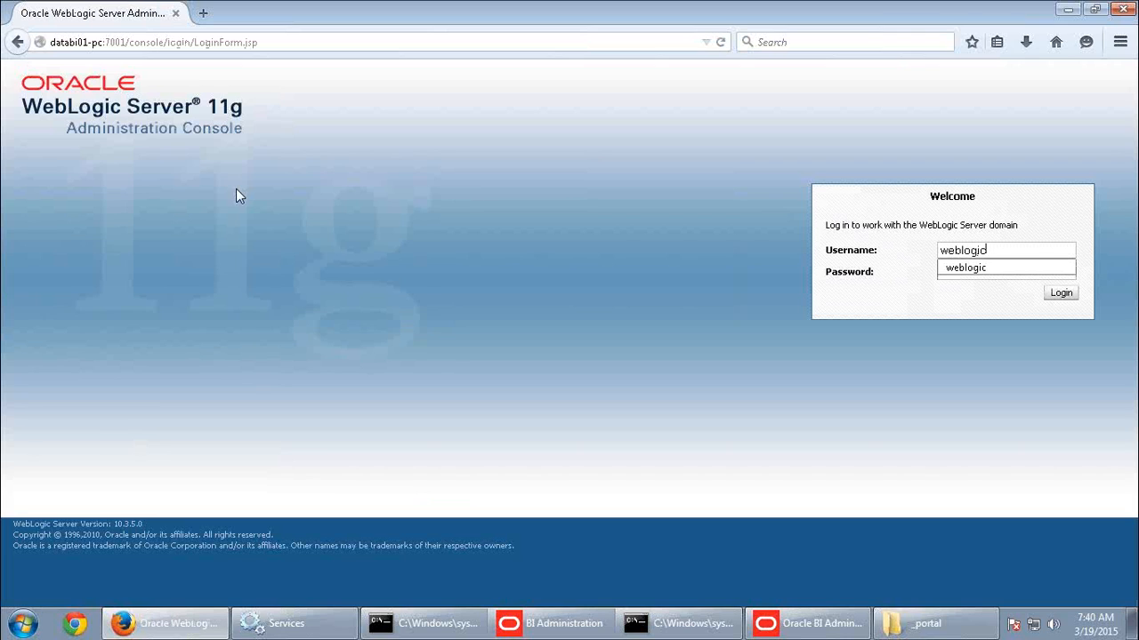
pyautogui.press('Tab')
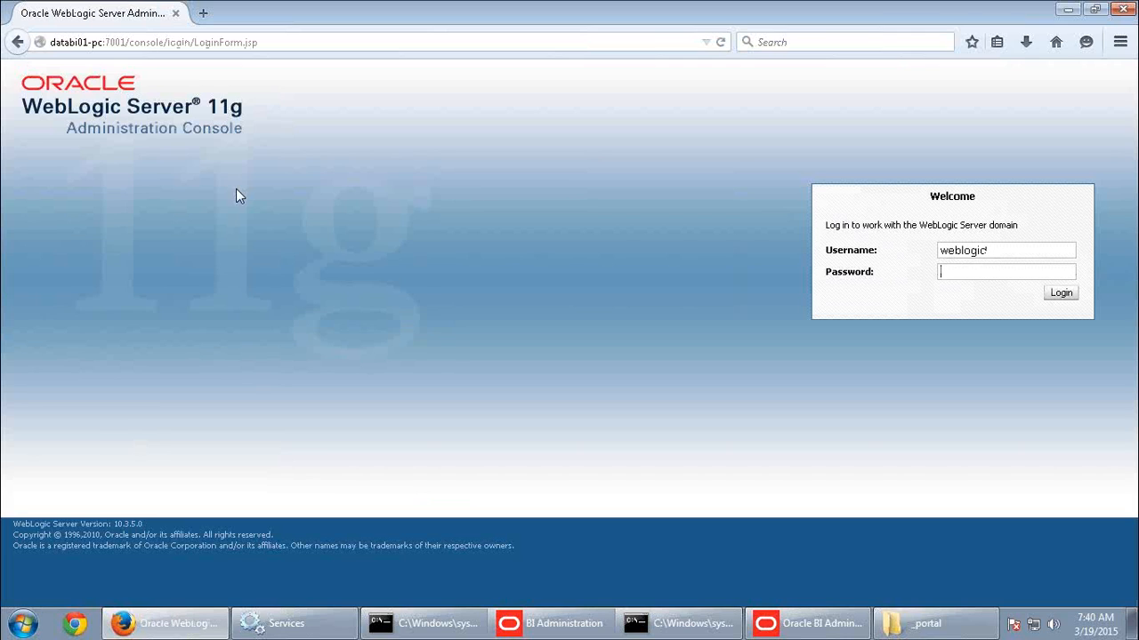
pyautogui.write('welcome1')
pyautogui.press('Return')
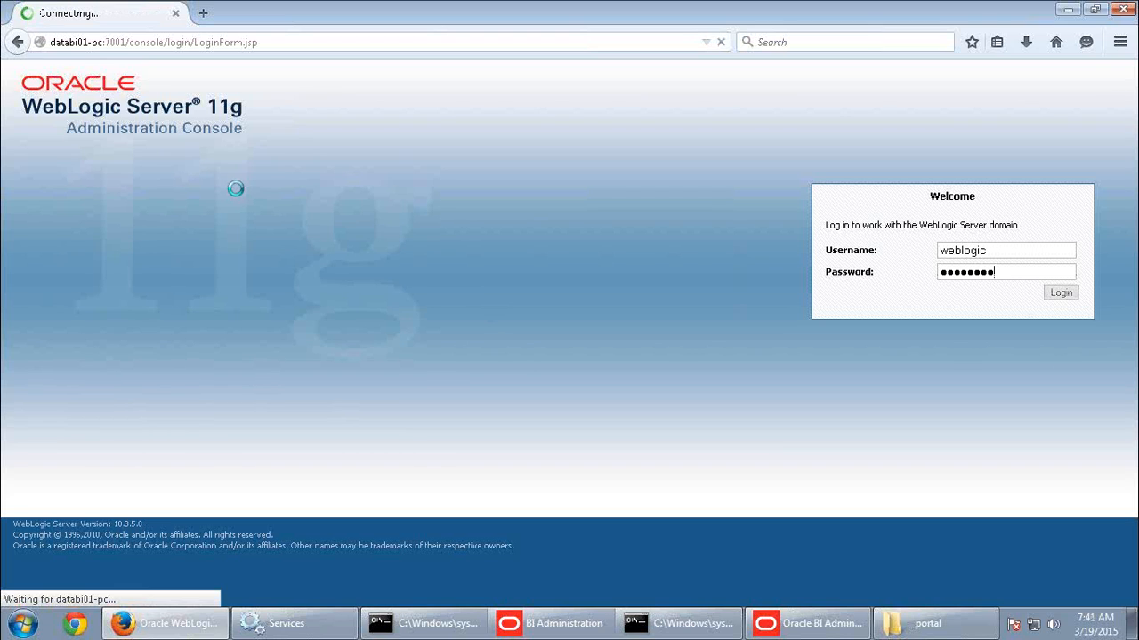
# Minimize the remote session and view the Basic Architecture slide in the OBIEE11G_ARCHITECTURE PowerPoint presentation.
pyautogui.moveTo(474, 2)
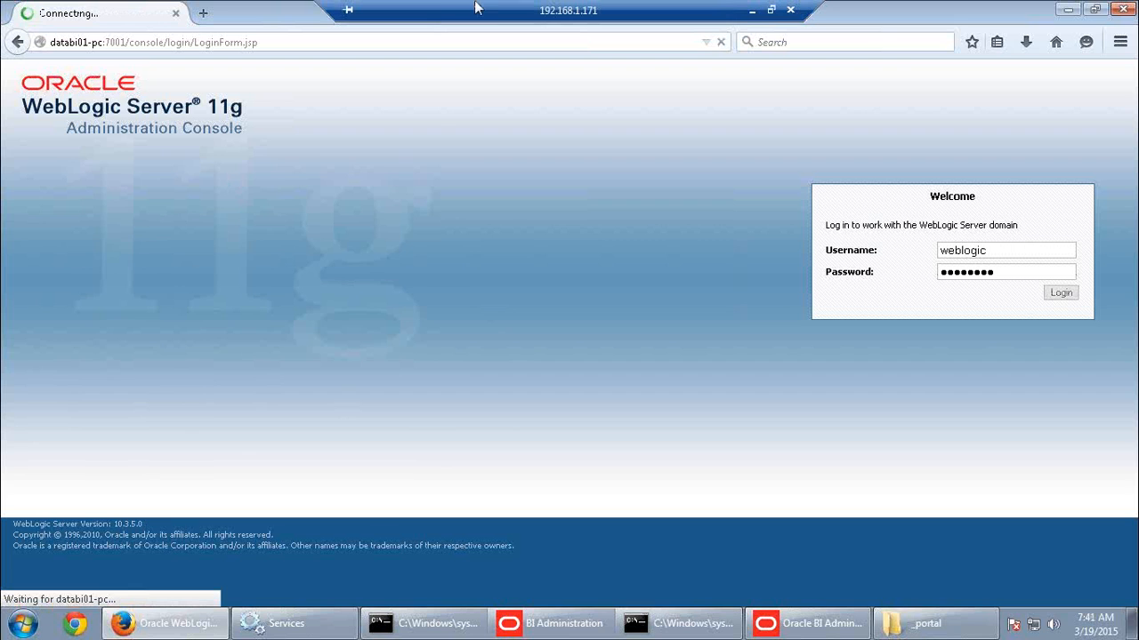
pyautogui.click(753, 16)
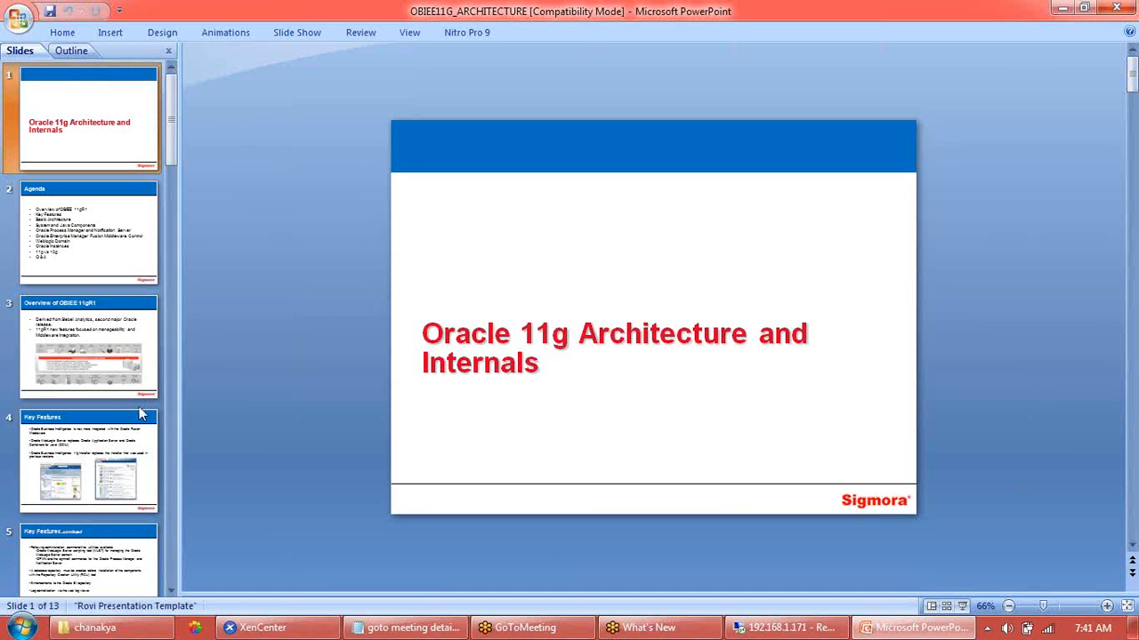
pyautogui.scroll(-3, 139, 407)
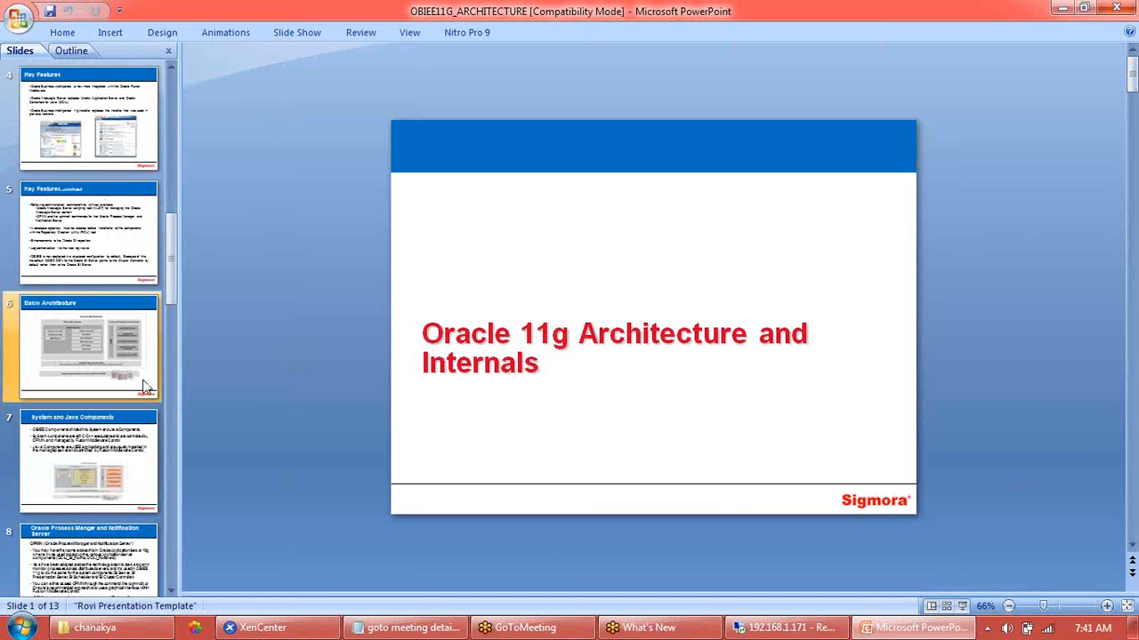
pyautogui.click(136, 363)
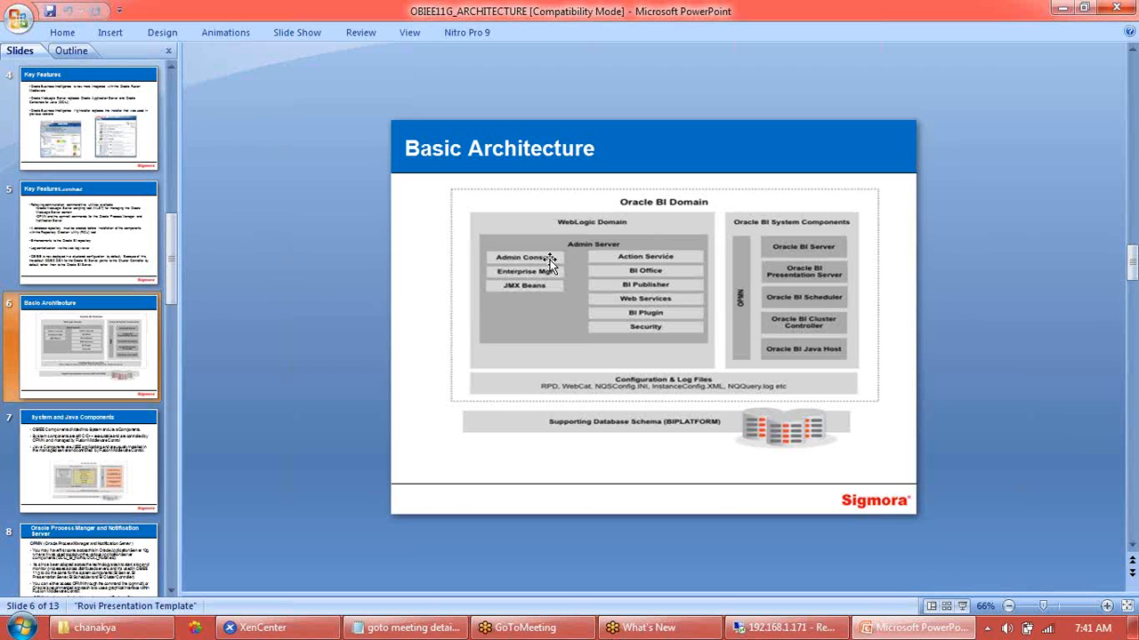
# Return to the 192.168.1.171 remote session, open the console's Summary of Servers, and highlight the bi_server1 entry.
pyautogui.click(790, 628)
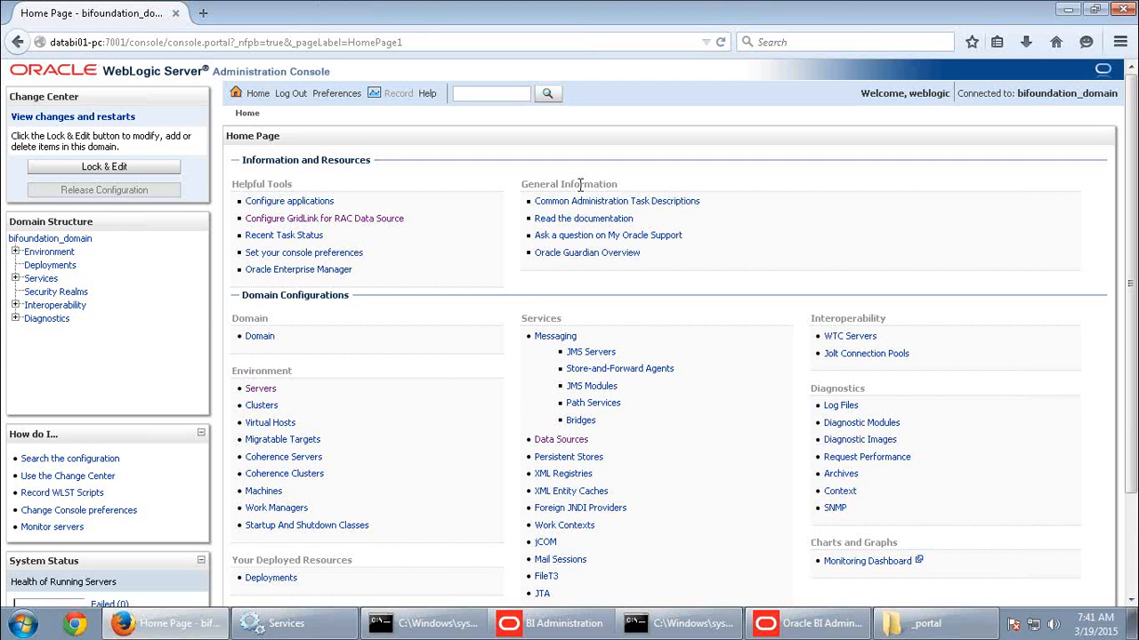
pyautogui.click(261, 389)
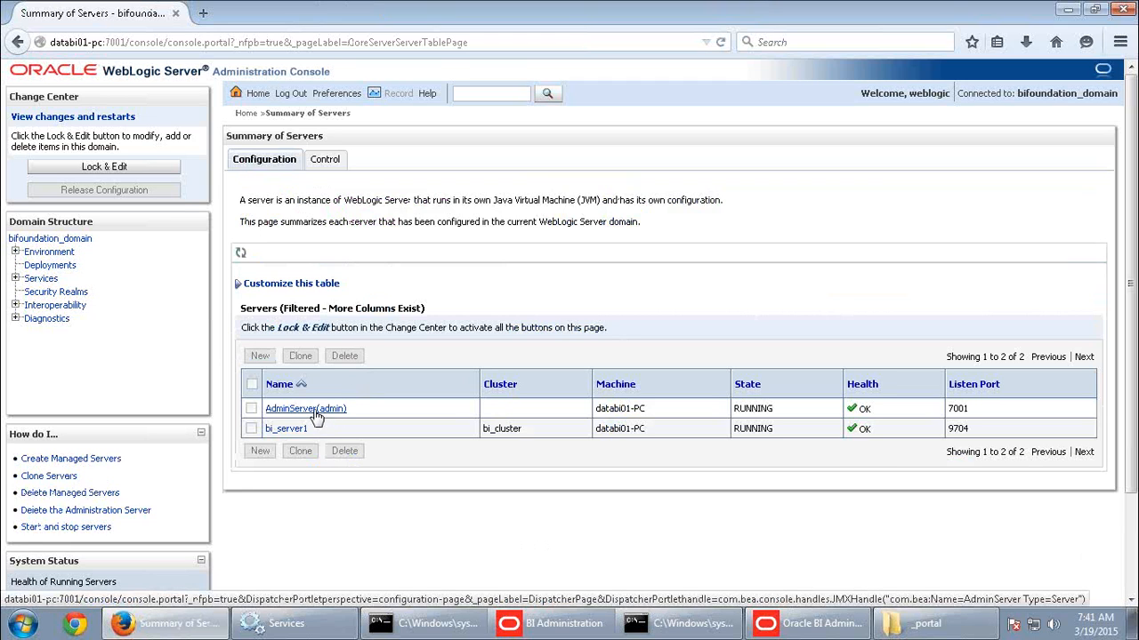
pyautogui.moveTo(309, 429); pyautogui.dragTo(254, 430)
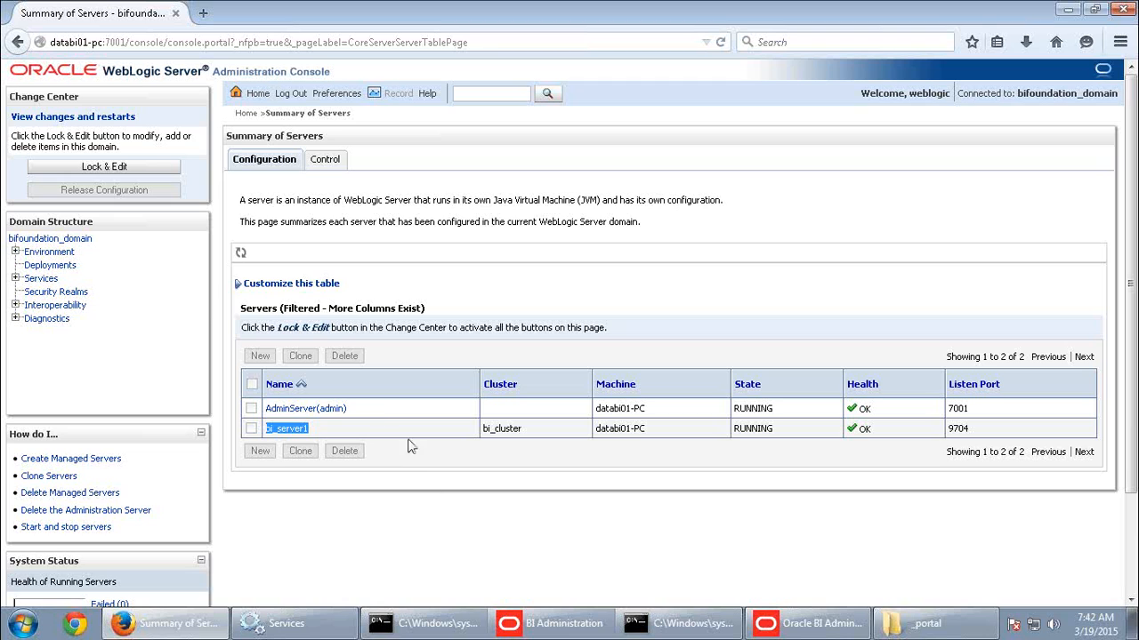
pyautogui.click(336, 432)
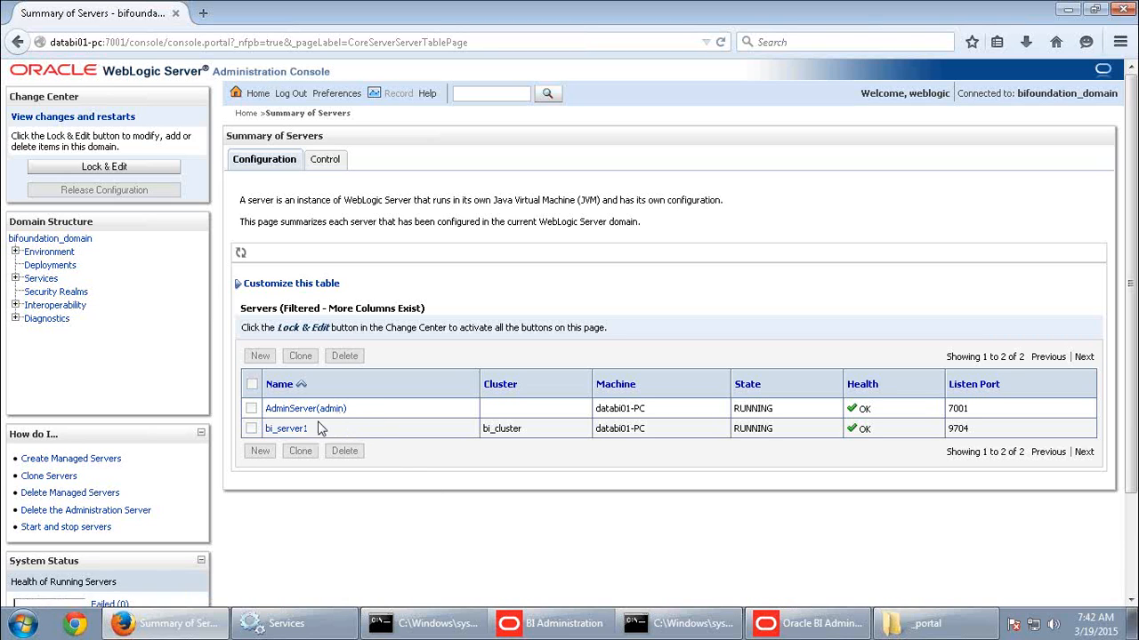
# Open Enterprise Manager Fusion Middleware Control at databi01-pc:7001/em/ in a new browser tab.
pyautogui.click(204, 14)
pyautogui.write('databi01-pc/')
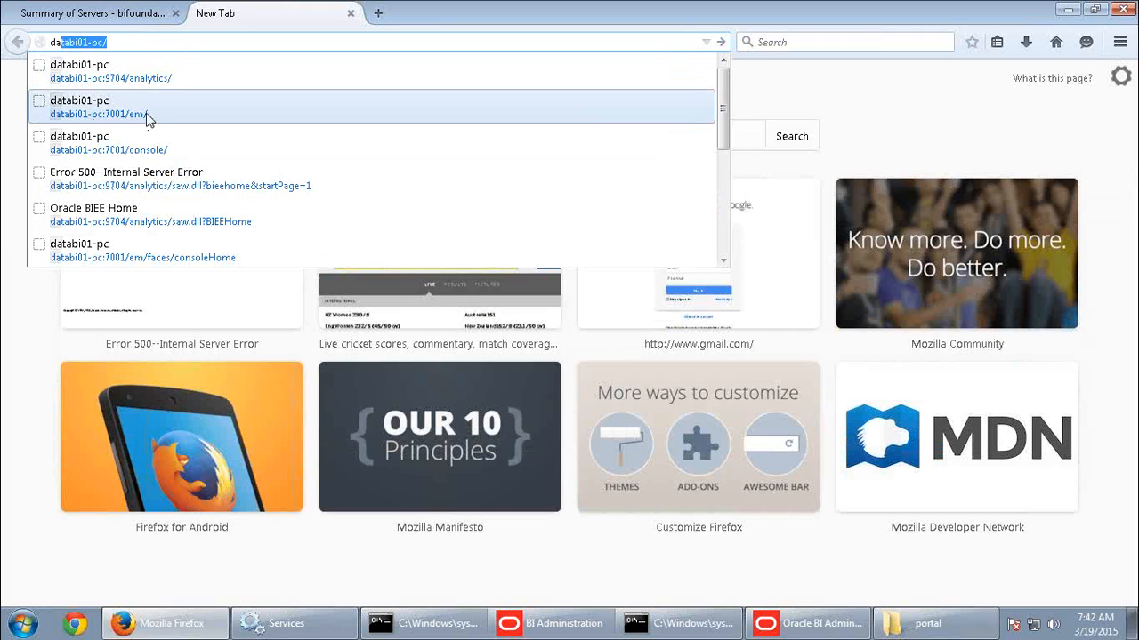
pyautogui.click(149, 120)
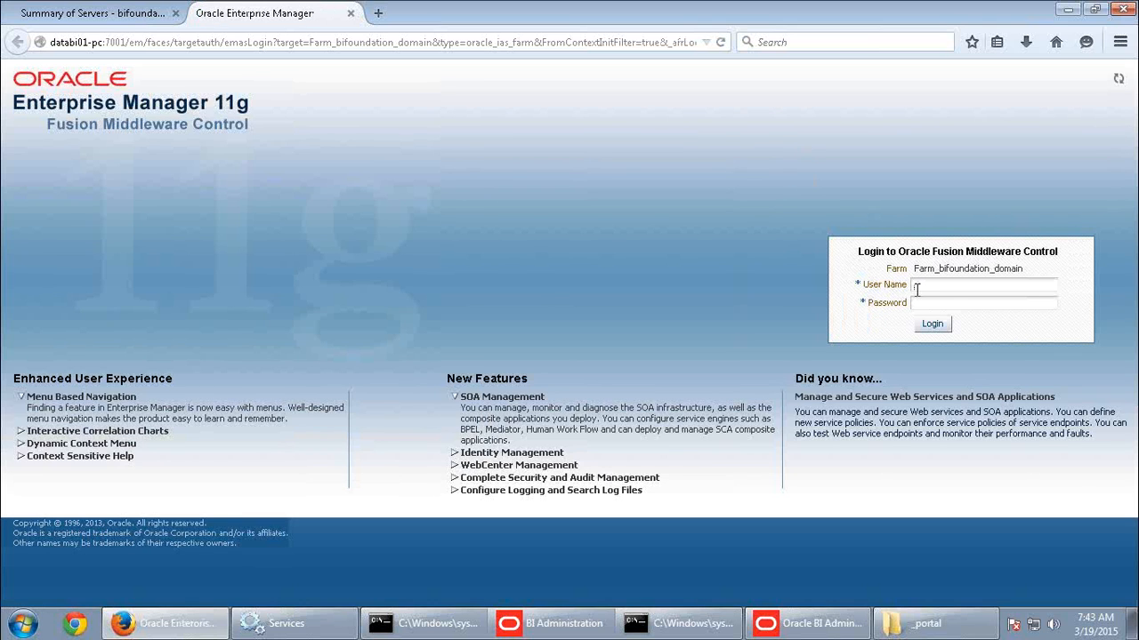
# Log in to Fusion Middleware Control with user name weblogic and the account password.
pyautogui.click(922, 285)
pyautogui.write('weblogic')
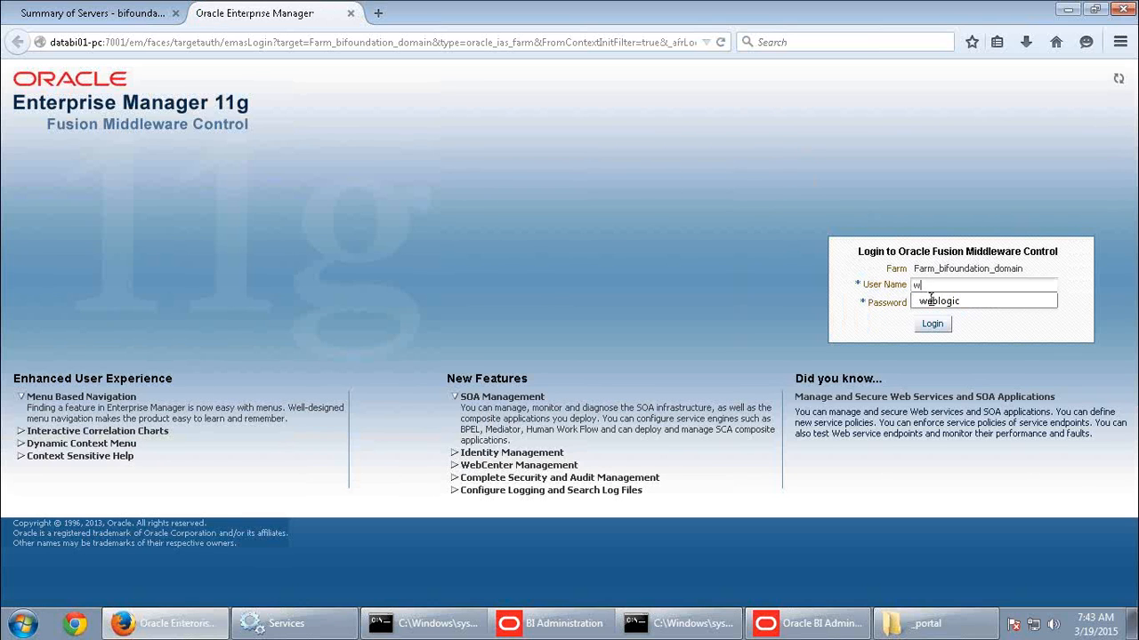
pyautogui.click(932, 304)
pyautogui.click(932, 304)
pyautogui.click(934, 305)
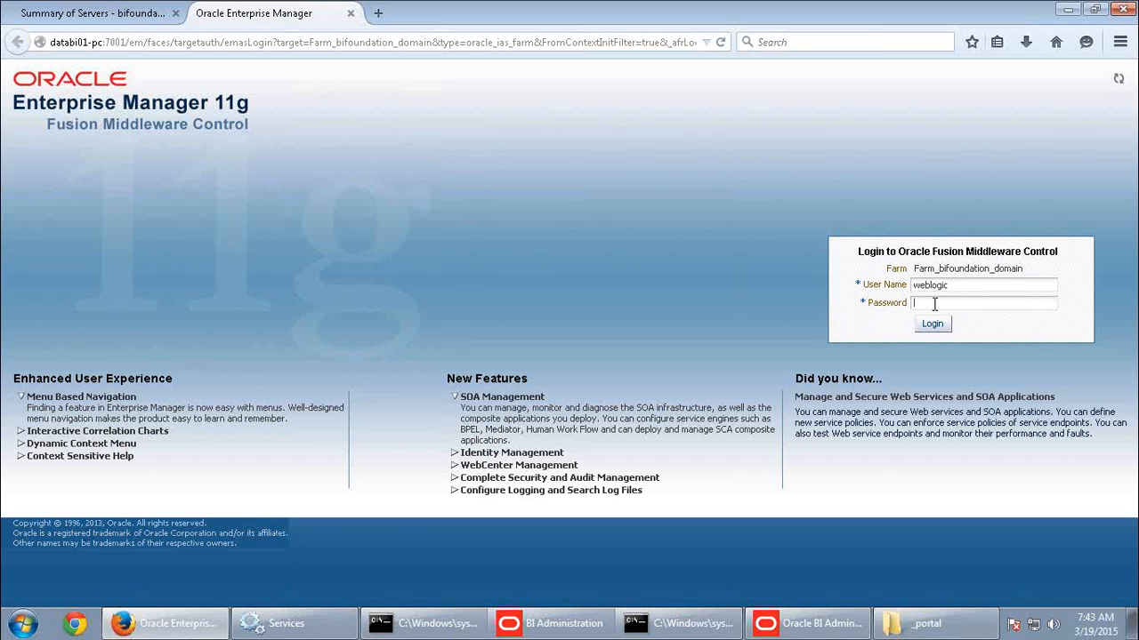
pyautogui.write('weblogic1')
pyautogui.click(931, 324)
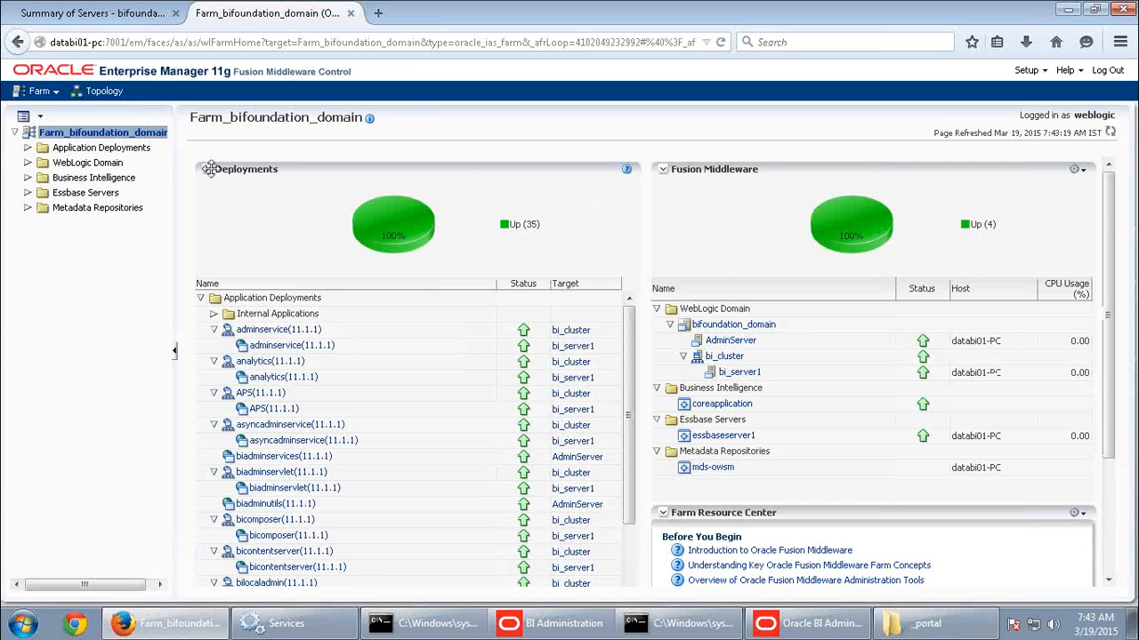
# Open coreapplication under Business Intelligence in the farm tree, and close the Oracle BI Administration Tool.
pyautogui.click(29, 180)
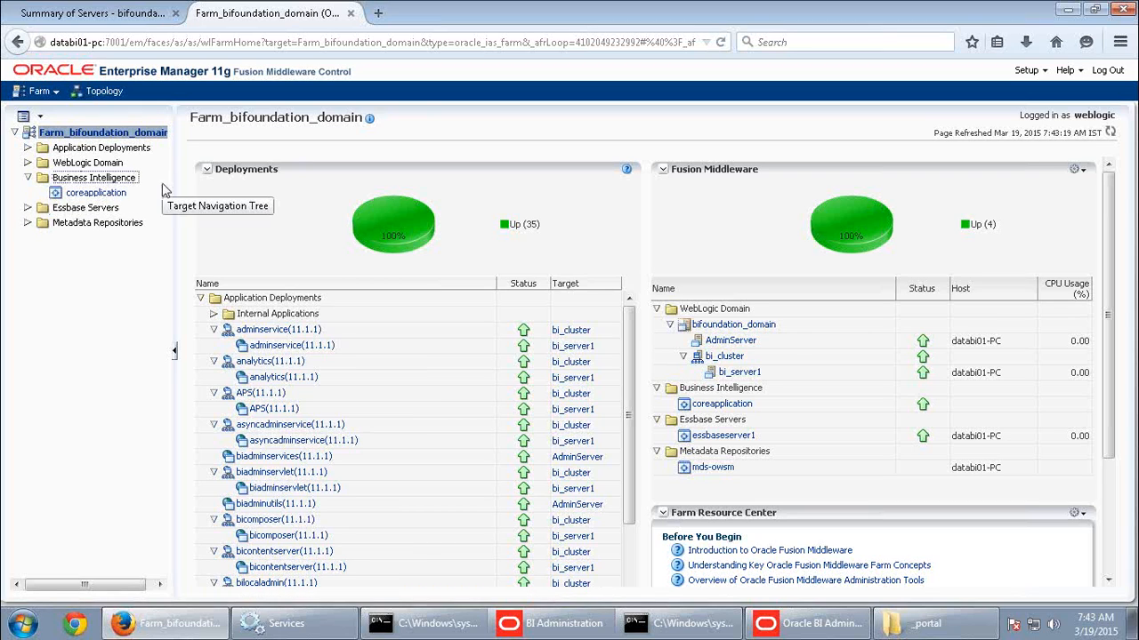
pyautogui.click(98, 193)
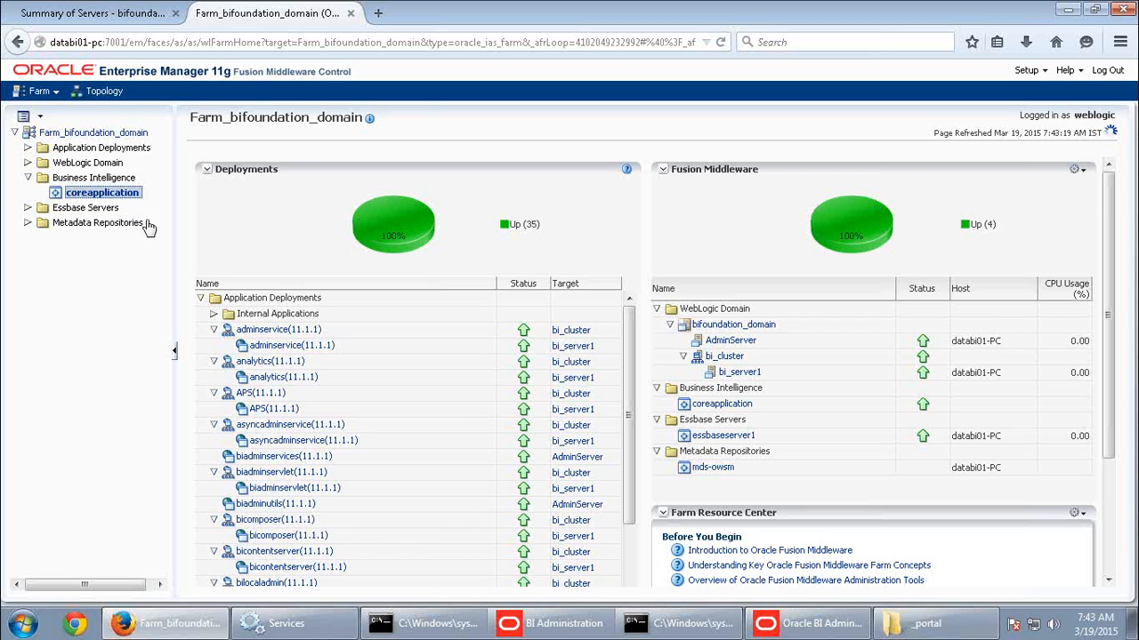
pyautogui.click(768, 627)
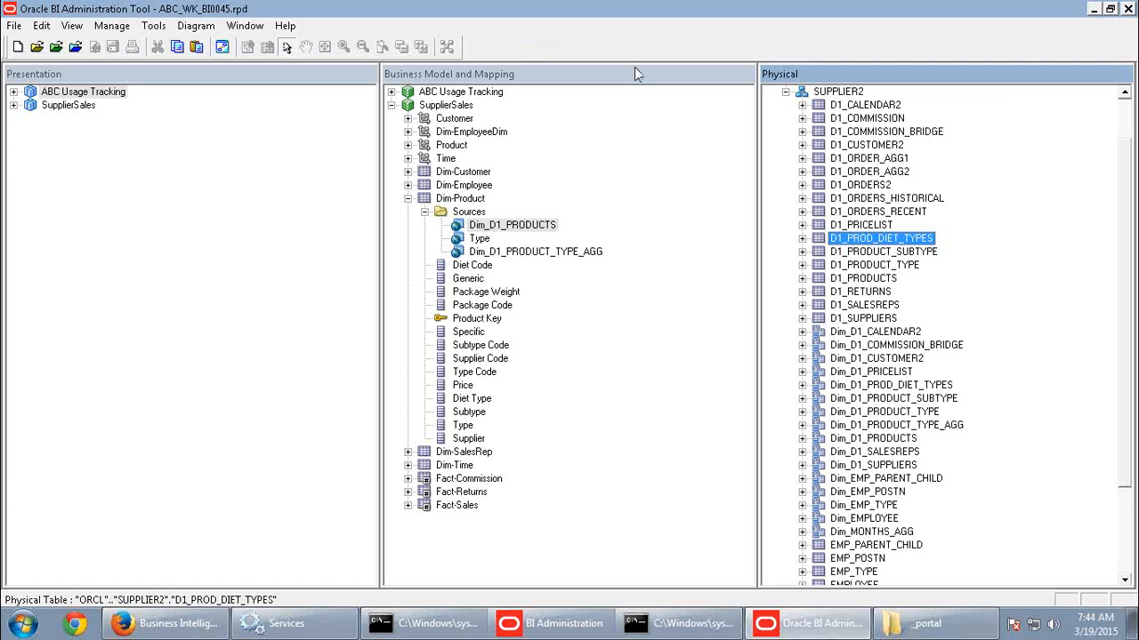
pyautogui.click(1128, 9)
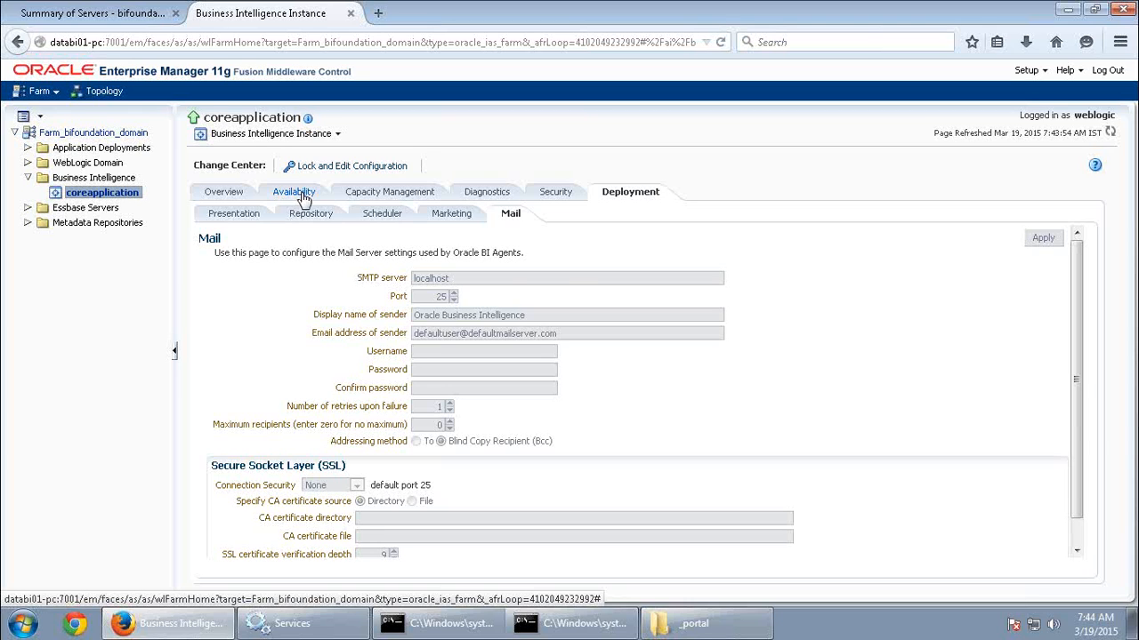
# Examine coreapplication's Availability processes, including coreapplication_obips1, BI Cluster Controllers, BI JavaHosts and Essbase Agents.
pyautogui.click(298, 193)
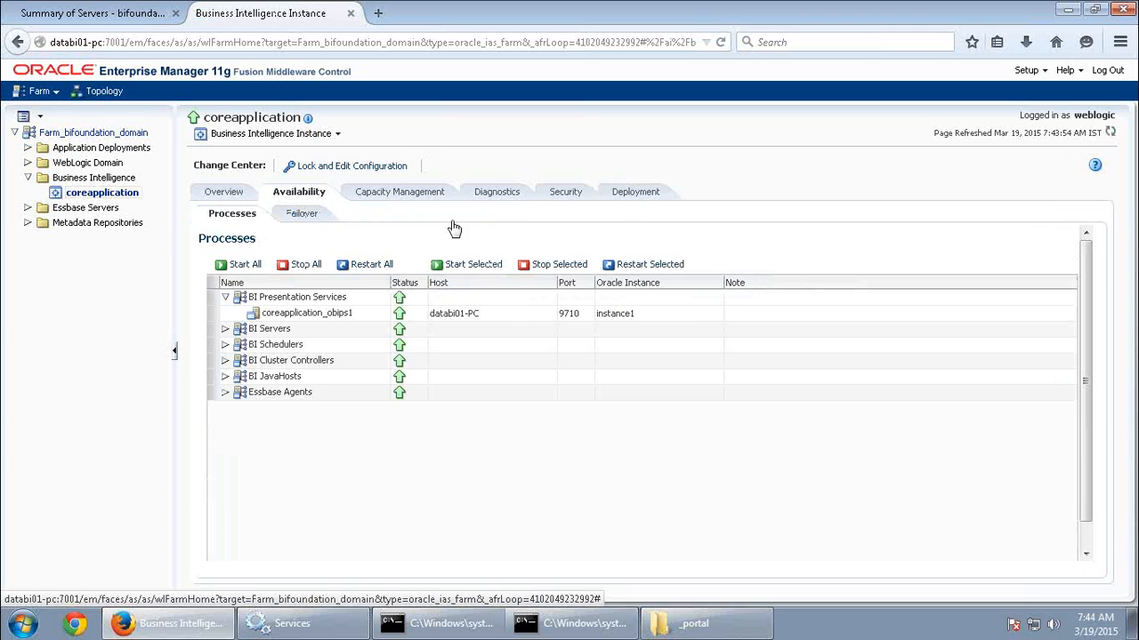
pyautogui.click(322, 301)
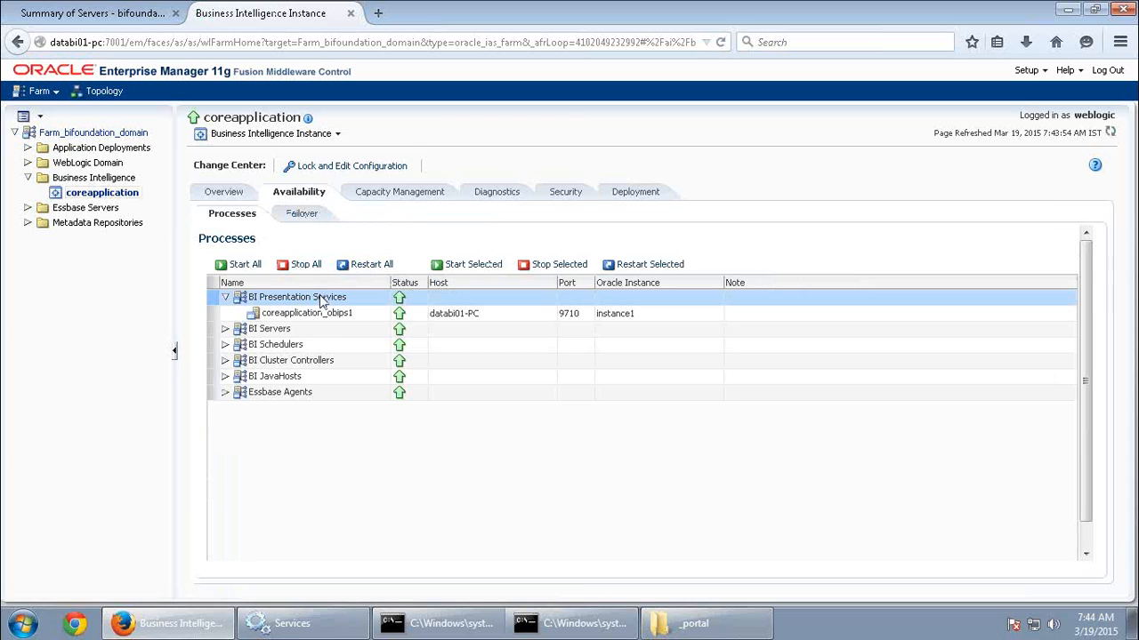
pyautogui.click(307, 316)
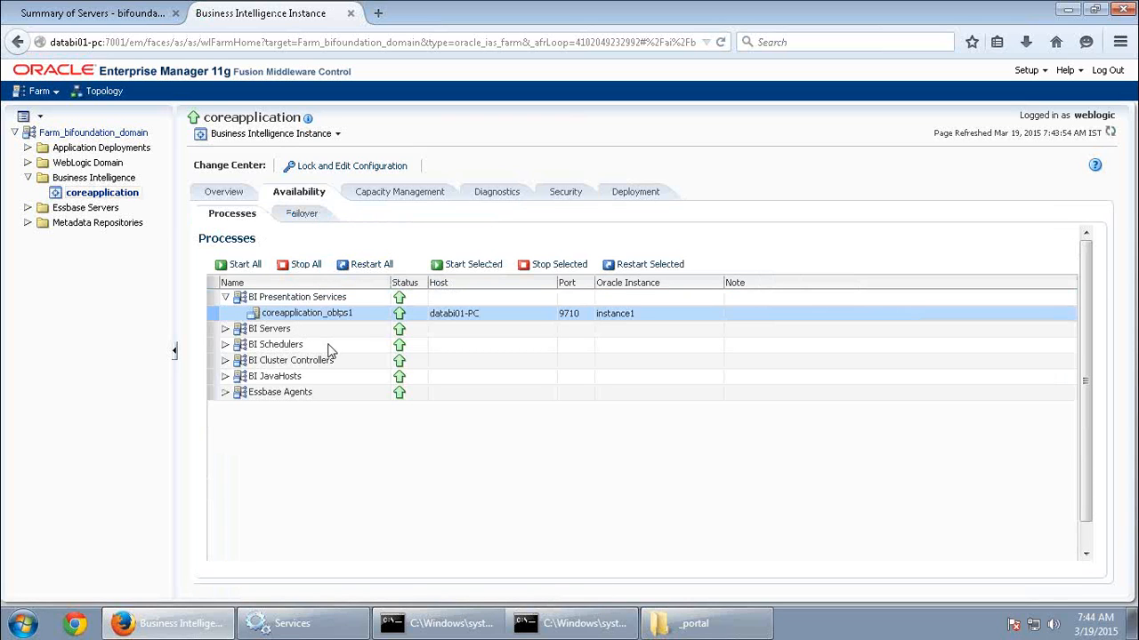
pyautogui.click(328, 362)
pyautogui.click(307, 379)
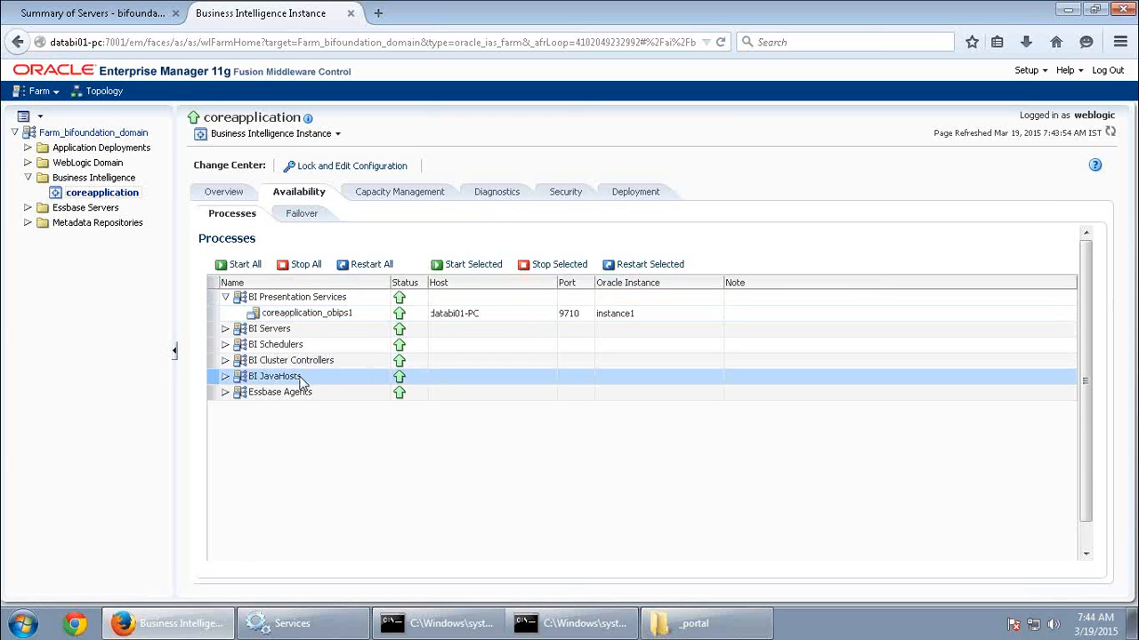
pyautogui.click(300, 395)
pyautogui.click(331, 311)
pyautogui.click(322, 313)
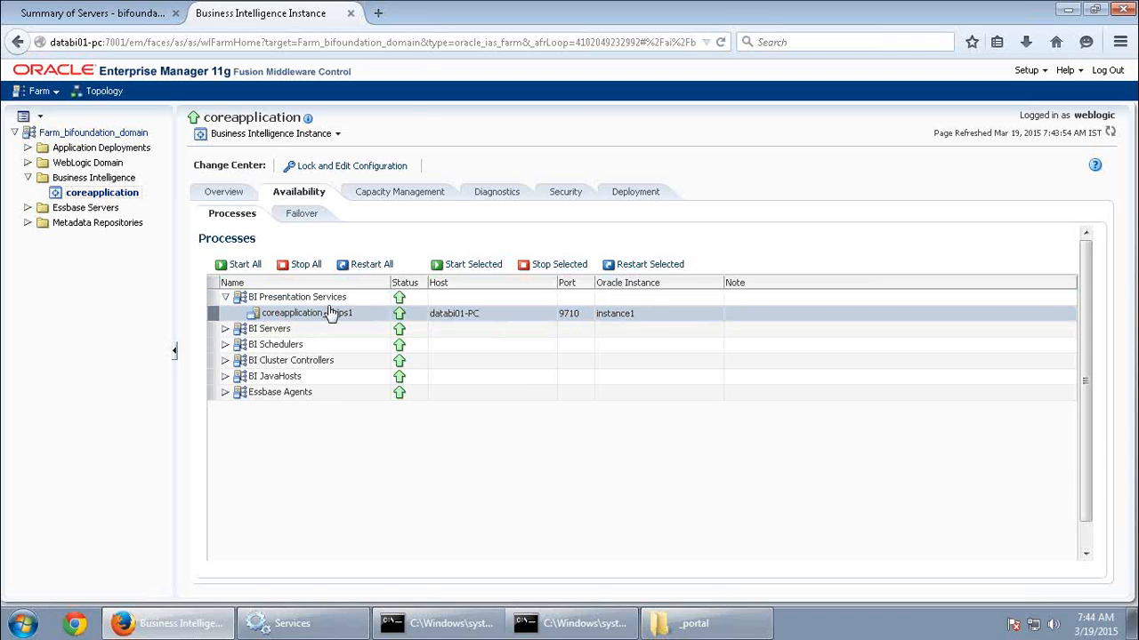
# Open the OBIEE analytics page at databi01-pc:9704/analytics/ in a new browser tab.
pyautogui.click(377, 11)
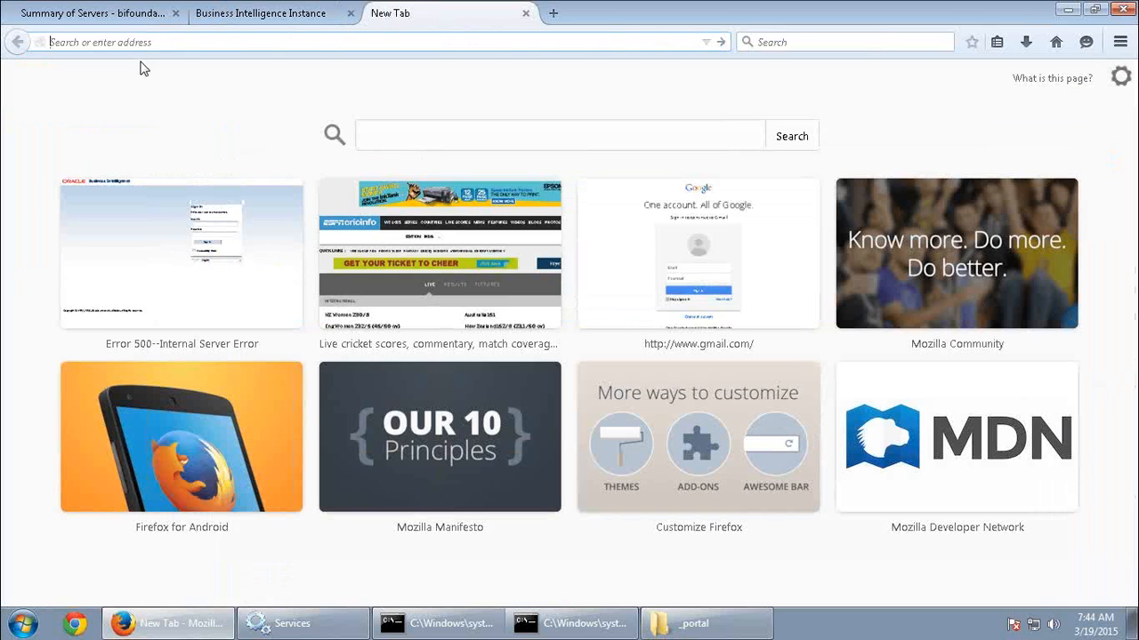
pyautogui.write('databi01-pc/')
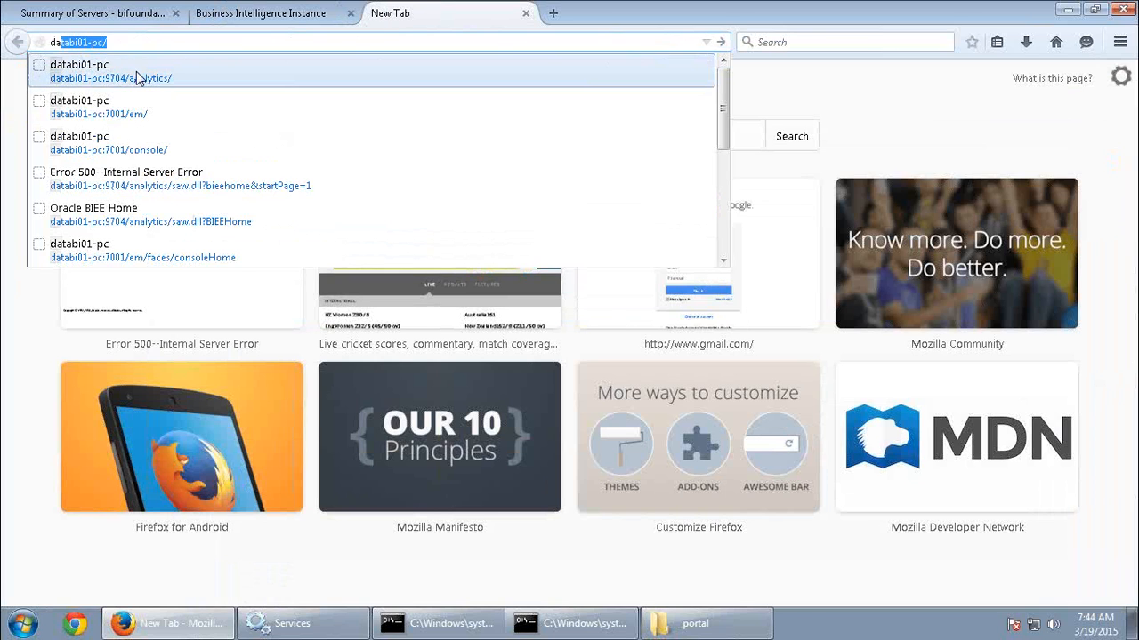
pyautogui.press('Return')
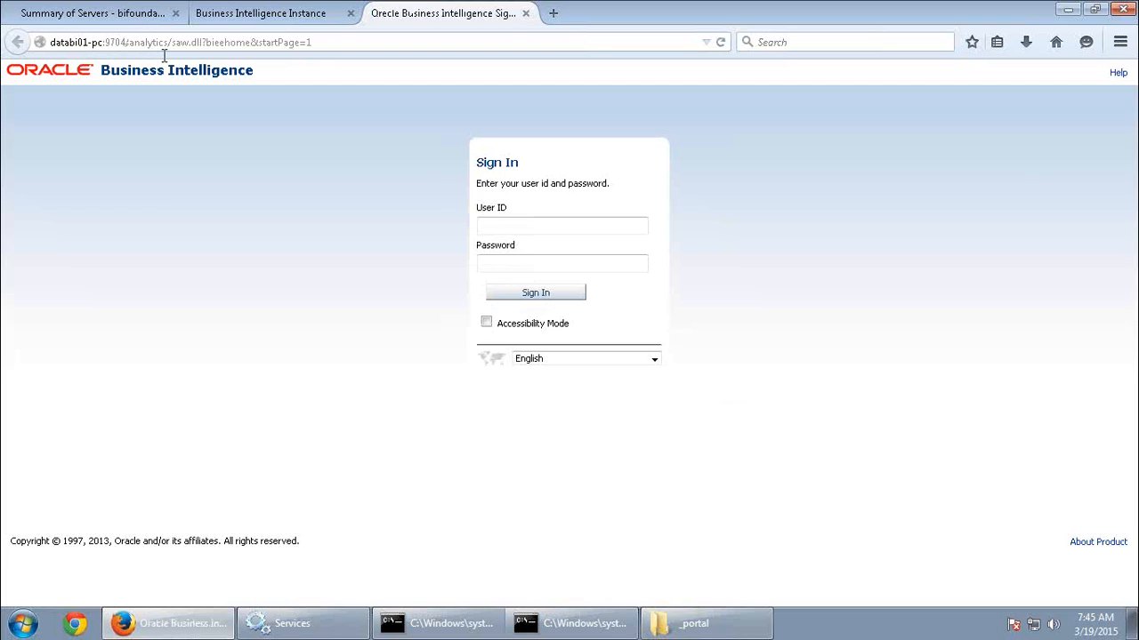
# Sign in to Oracle Business Intelligence with user ID weblogic and the account password.
pyautogui.click(480, 227)
pyautogui.click(480, 227)
pyautogui.click(500, 247)
pyautogui.click(505, 254)
pyautogui.write('weblogic')
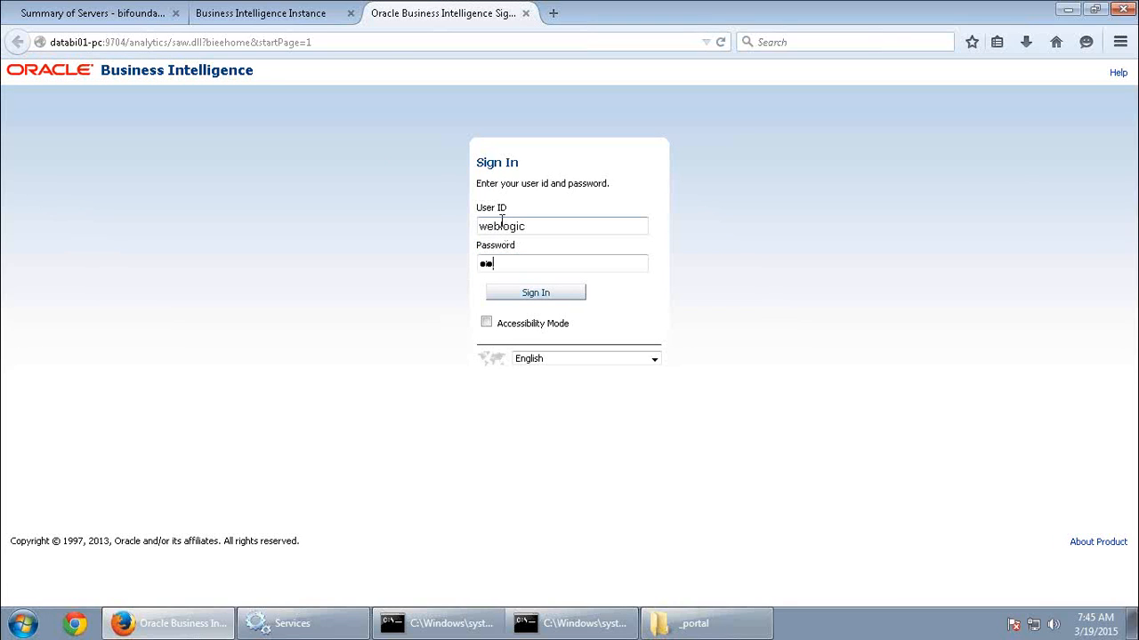
pyautogui.write('lcome')
pyautogui.press('Return')
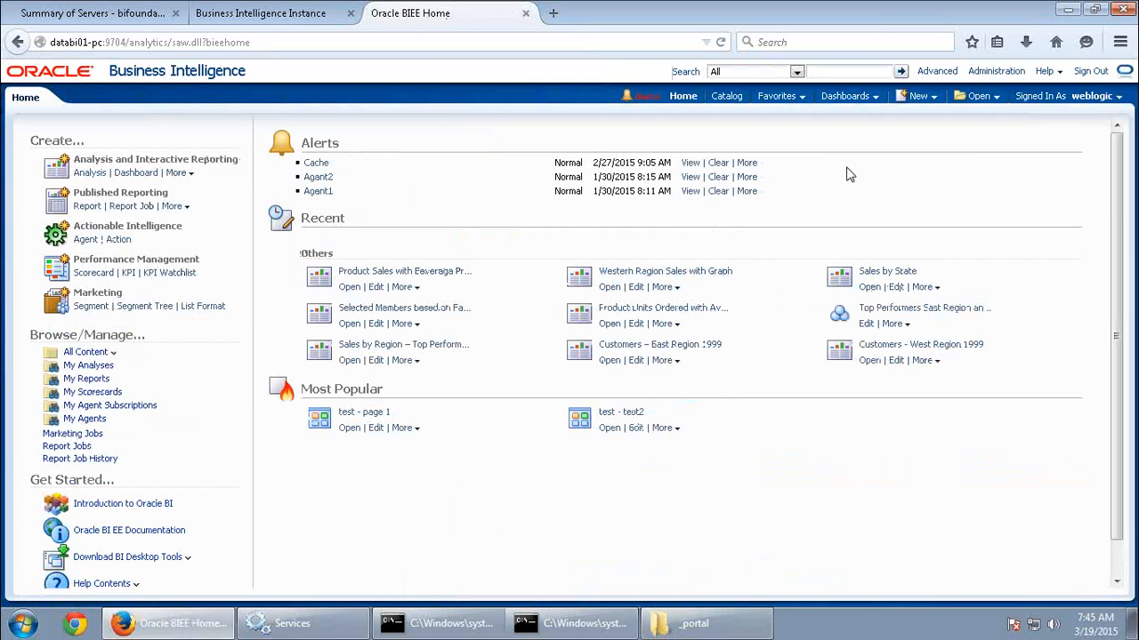
# Revisit the Enterprise Manager and WebLogic console pages, and list the available dashboards from Oracle BIEE Home.
pyautogui.click(260, 25)
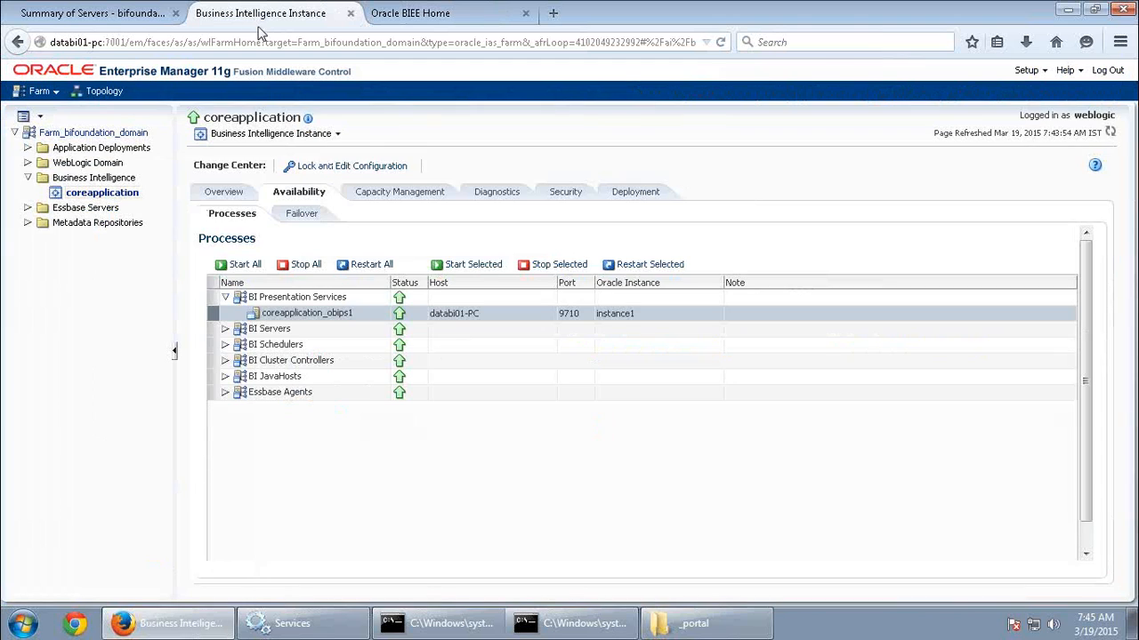
pyautogui.click(94, 13)
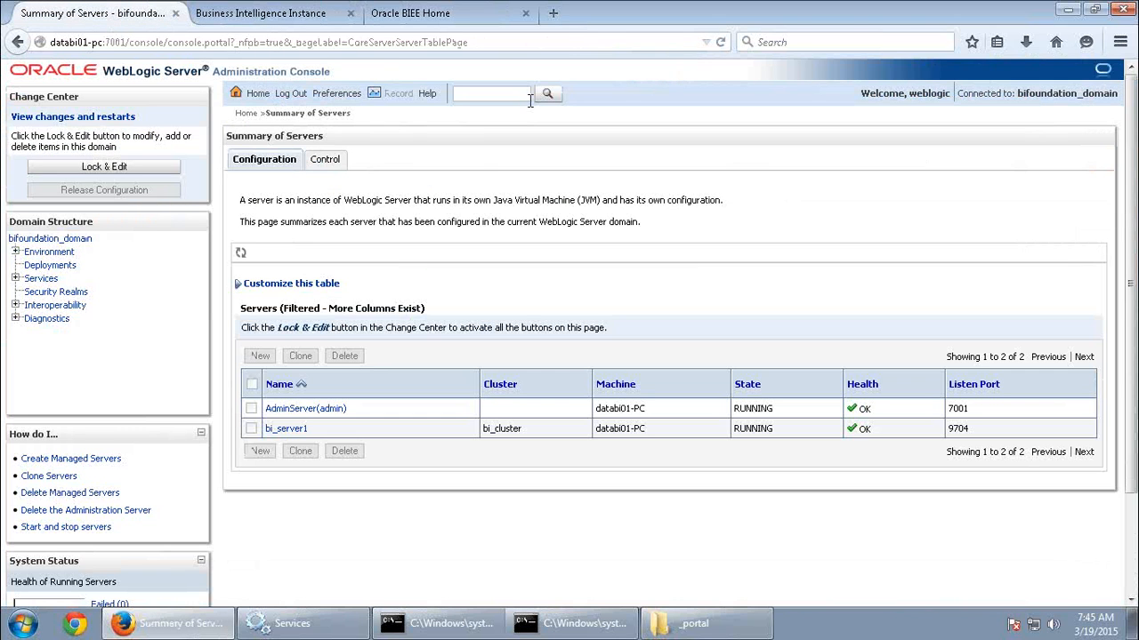
pyautogui.click(447, 23)
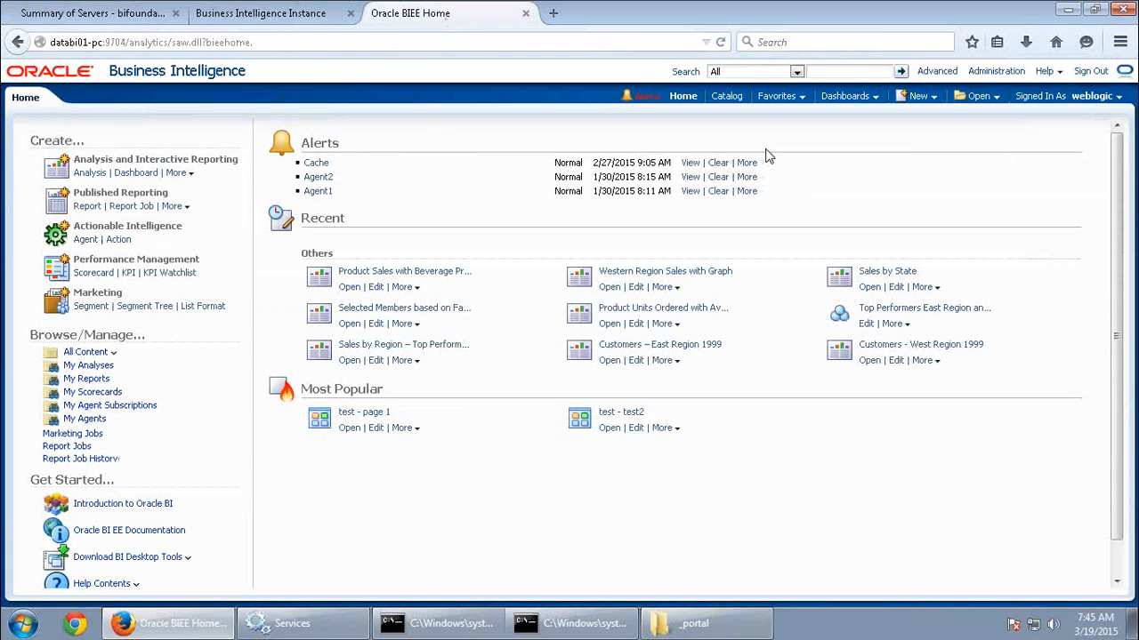
pyautogui.click(846, 96)
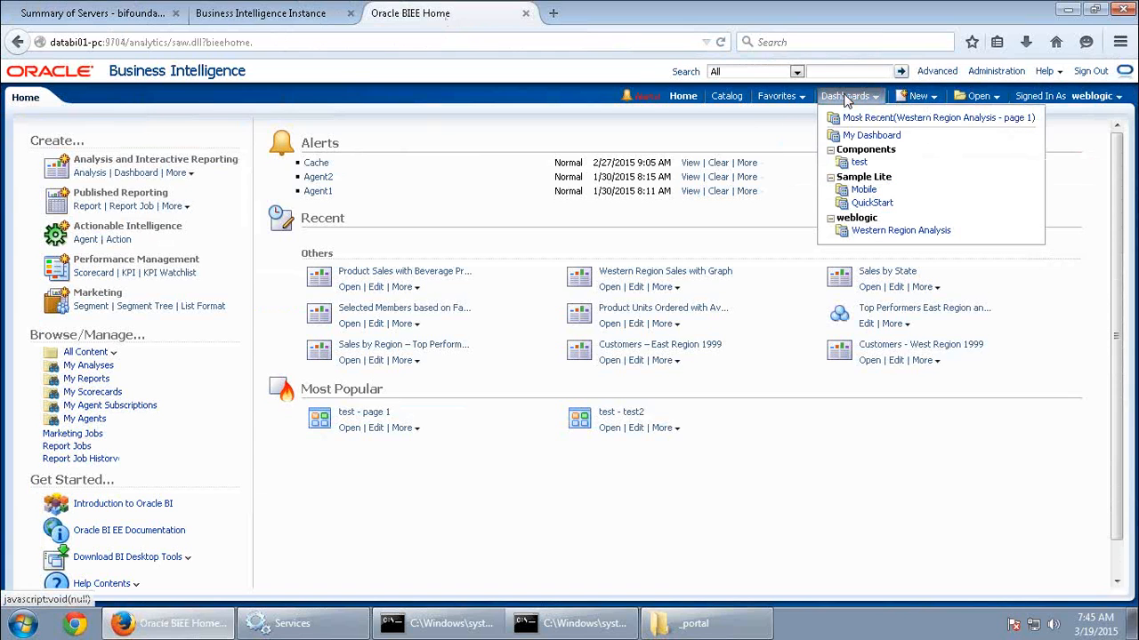
# Open the Sample Lite Mobile dashboard and My Dashboard, and inspect the bars of the Western Sales 1998 chart.
pyautogui.click(862, 191)
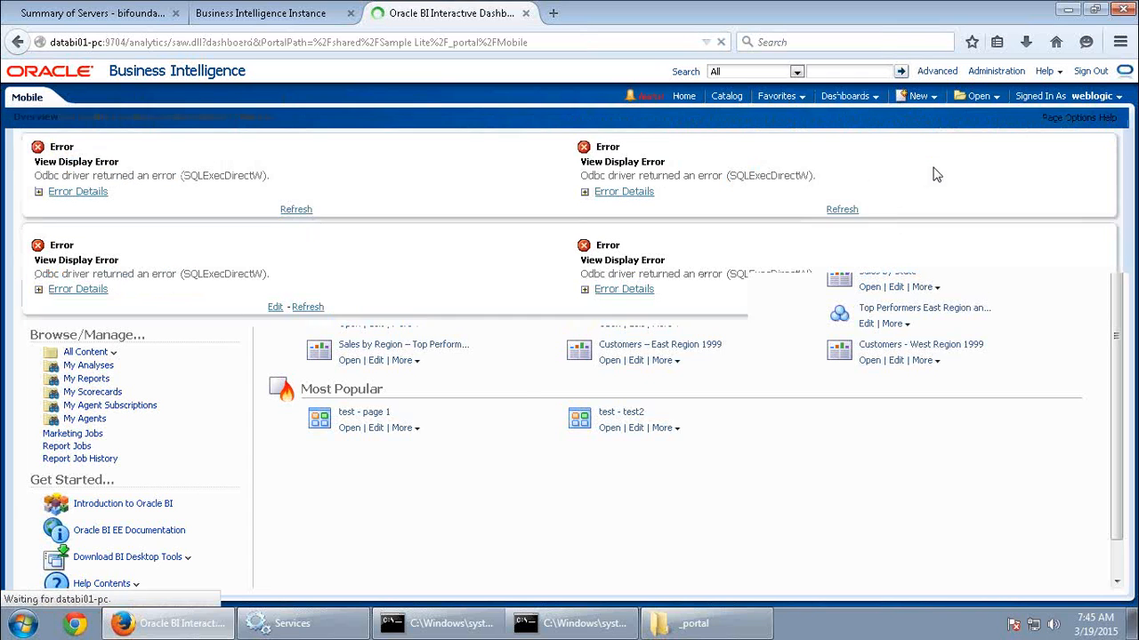
pyautogui.click(863, 98)
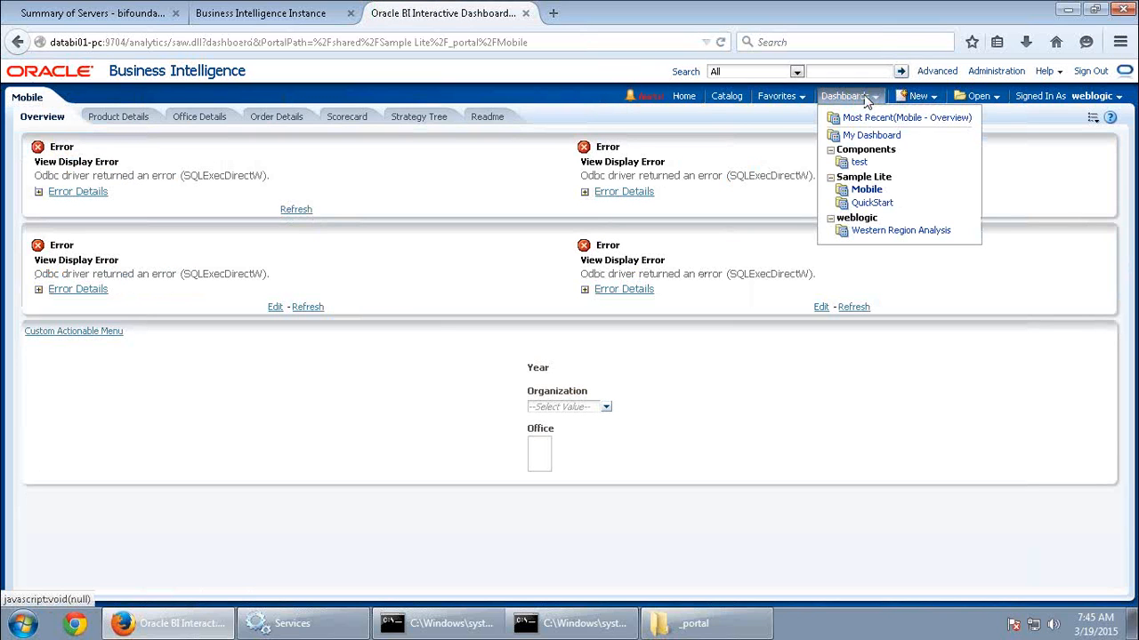
pyautogui.click(877, 135)
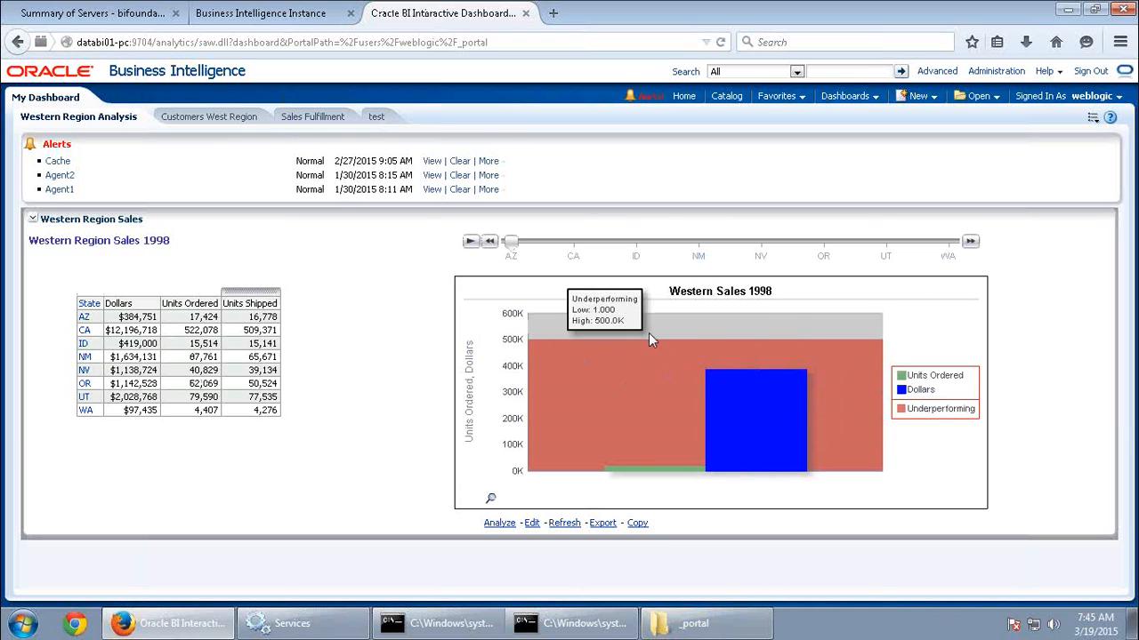
pyautogui.moveTo(769, 447)
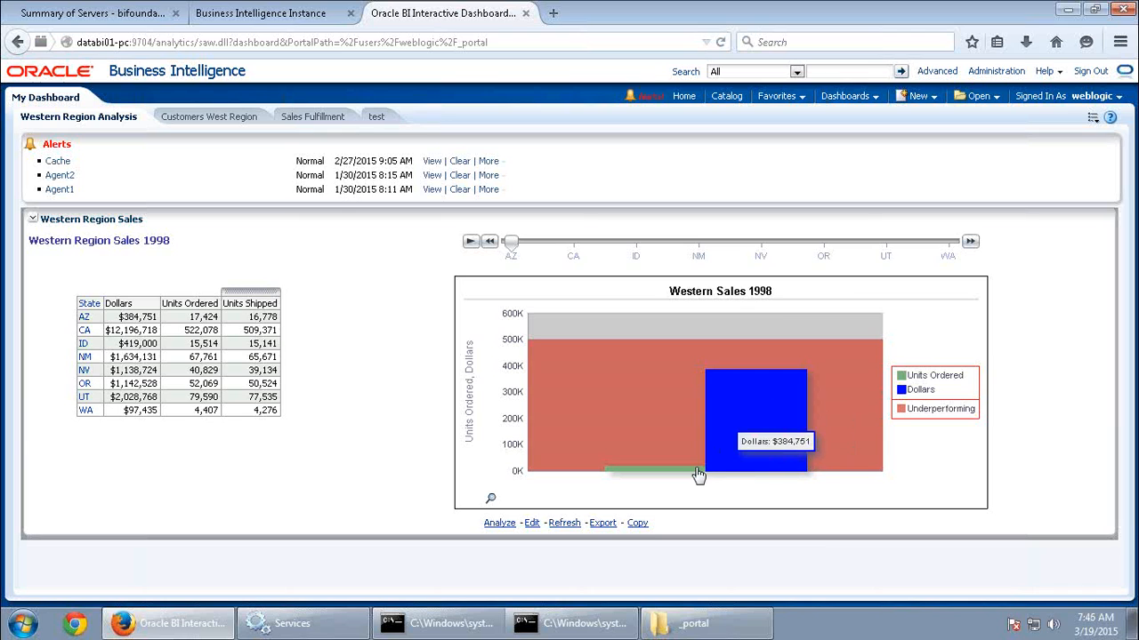
pyautogui.moveTo(691, 474)
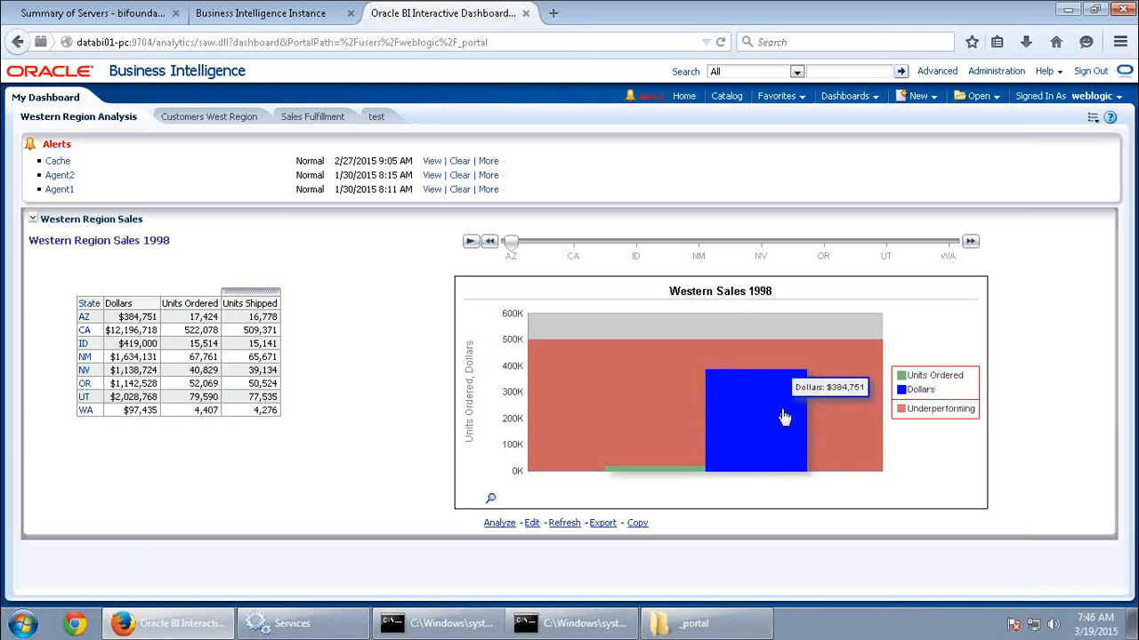
# Expand BI JavaHosts in Enterprise Manager's process list and select coreapplication_obijh1.
pyautogui.click(298, 16)
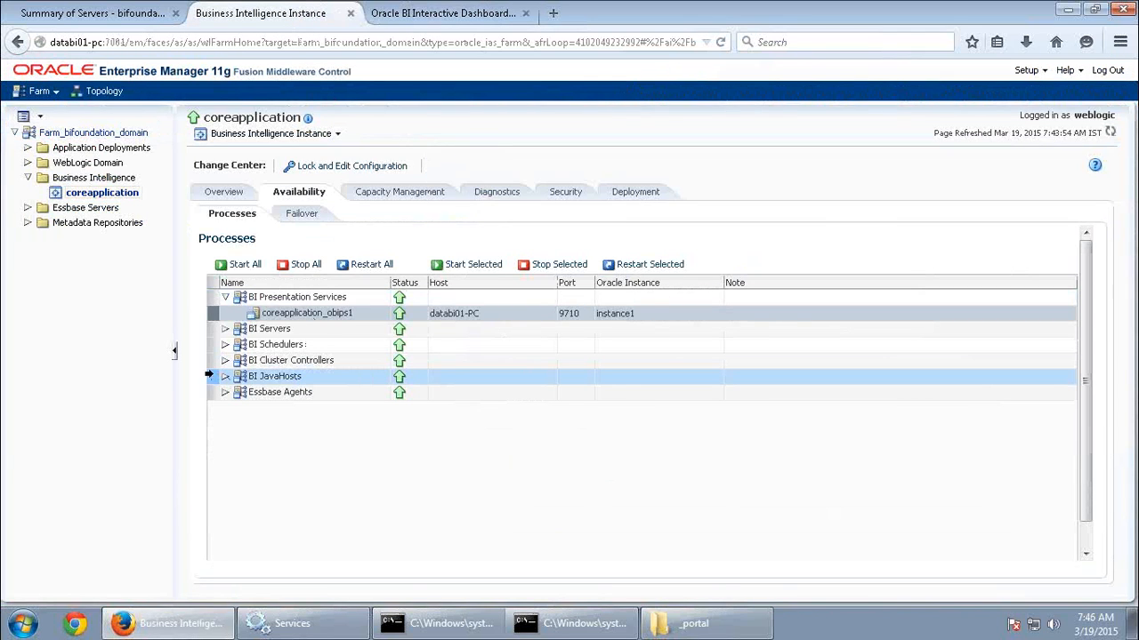
pyautogui.click(225, 376)
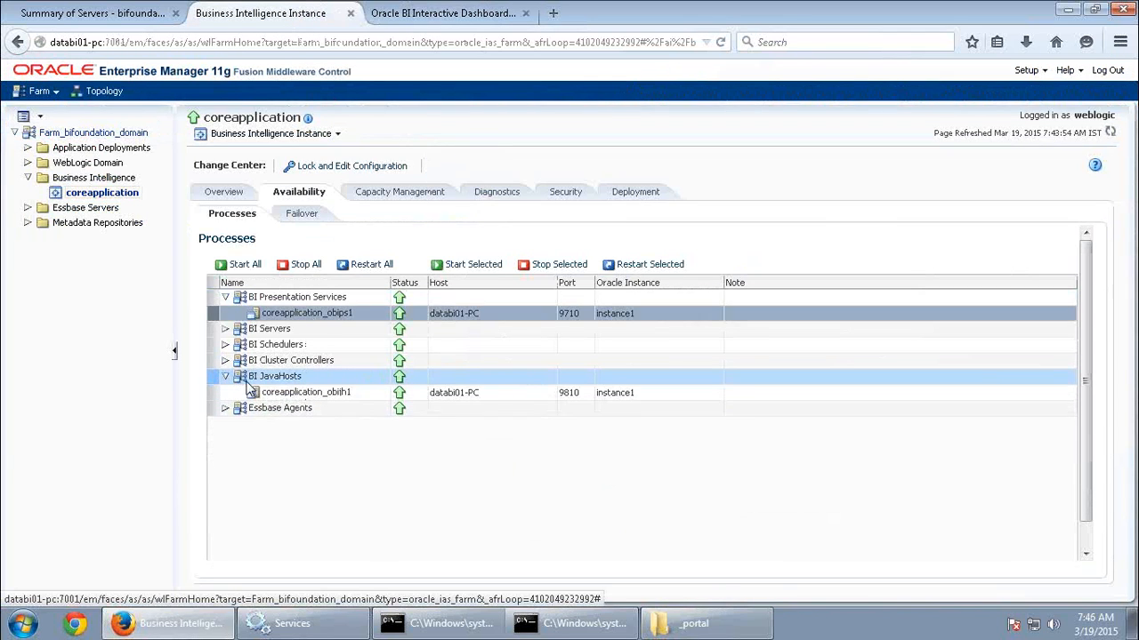
pyautogui.click(277, 393)
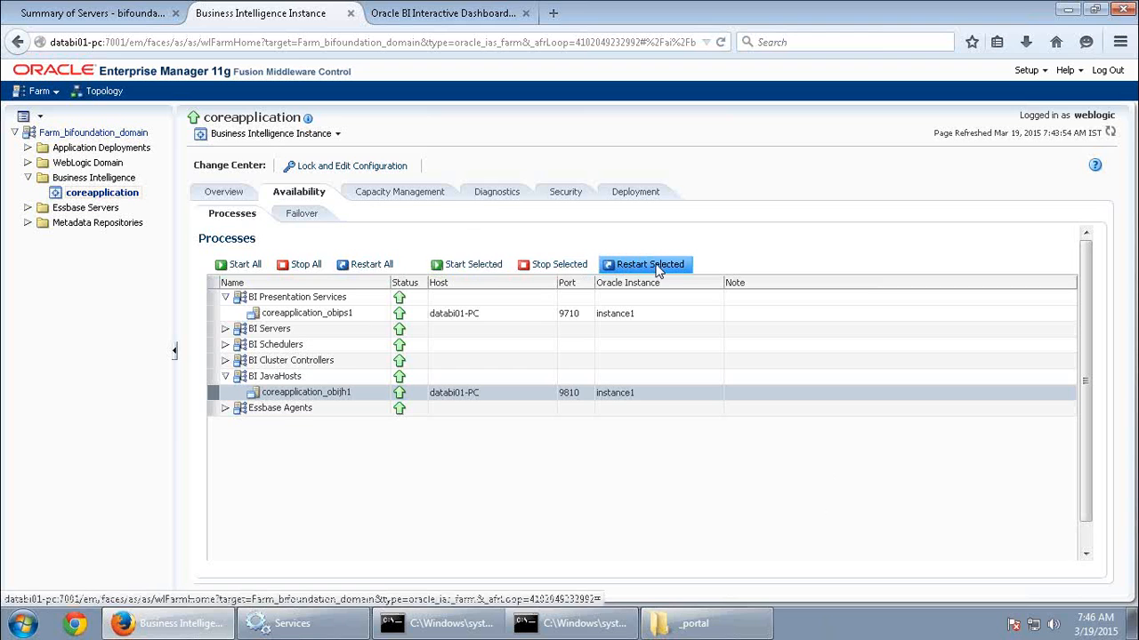
# Return to My Dashboard and advance the Western Sales 1998 chart's state slider from AZ to ID.
pyautogui.click(435, 16)
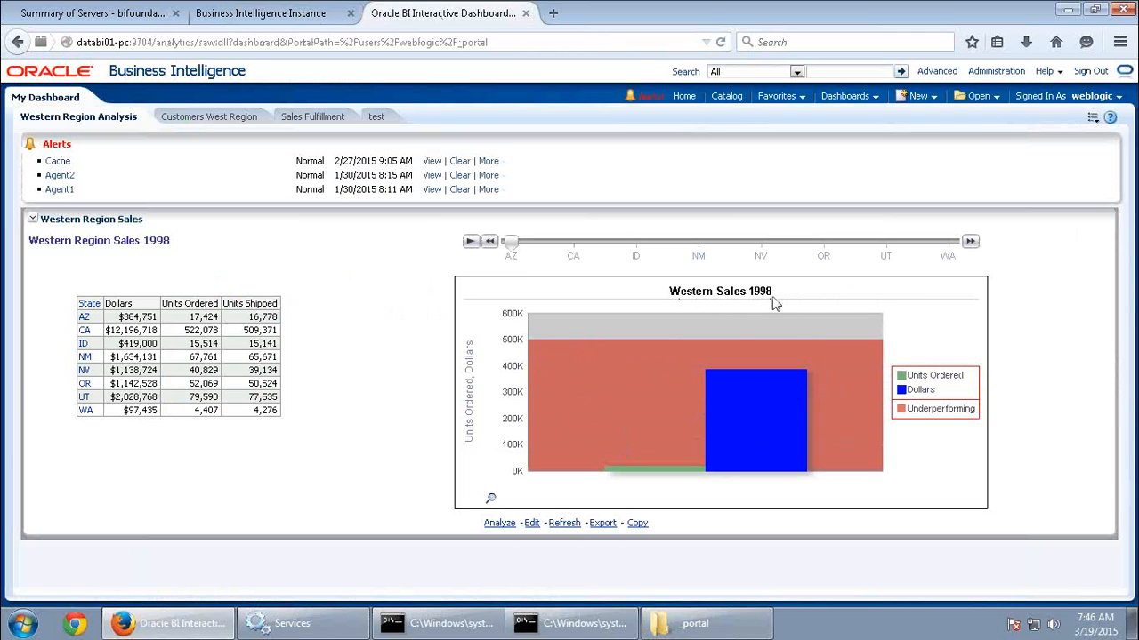
pyautogui.click(971, 241)
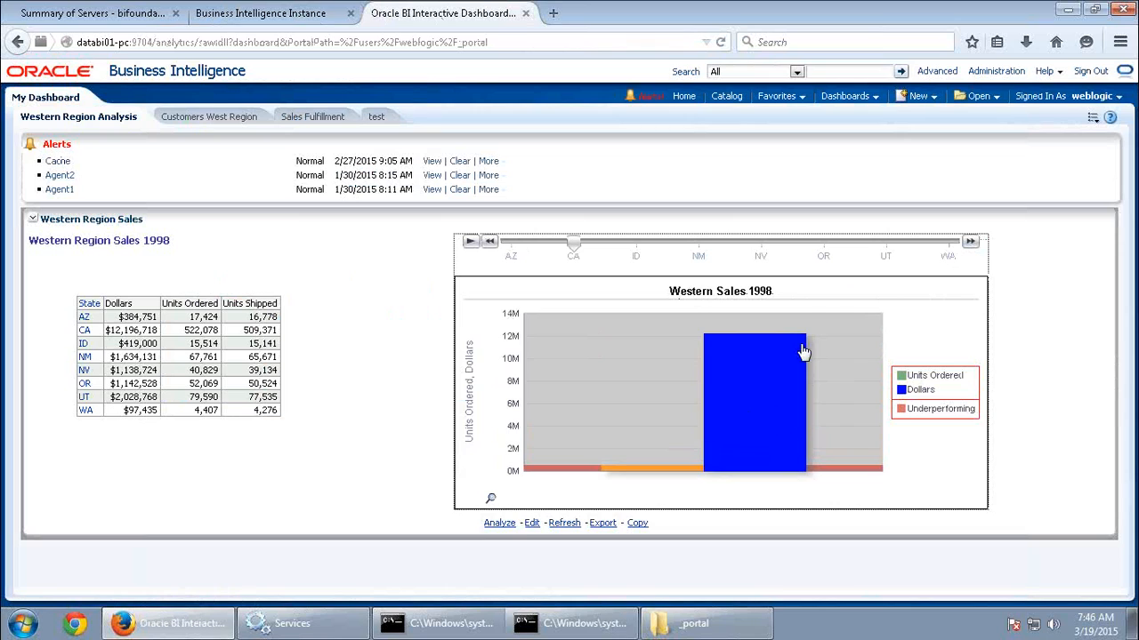
pyautogui.click(971, 241)
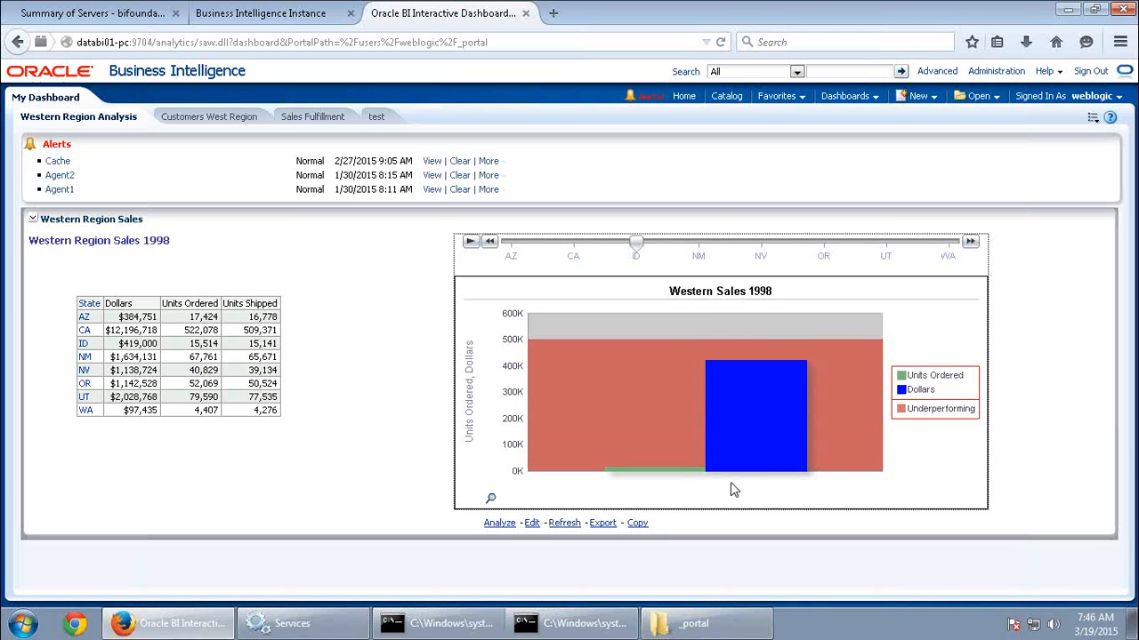
# Revisit the Enterprise Manager processes, and highlight the analytics dashboard's web address for inspection.
pyautogui.click(267, 13)
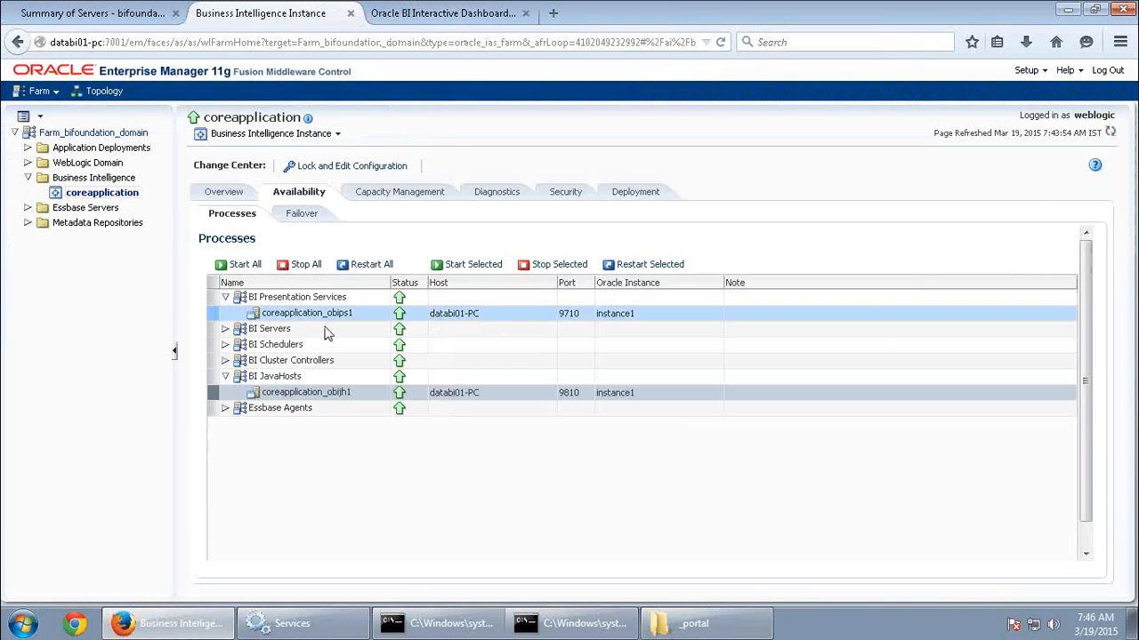
pyautogui.click(442, 14)
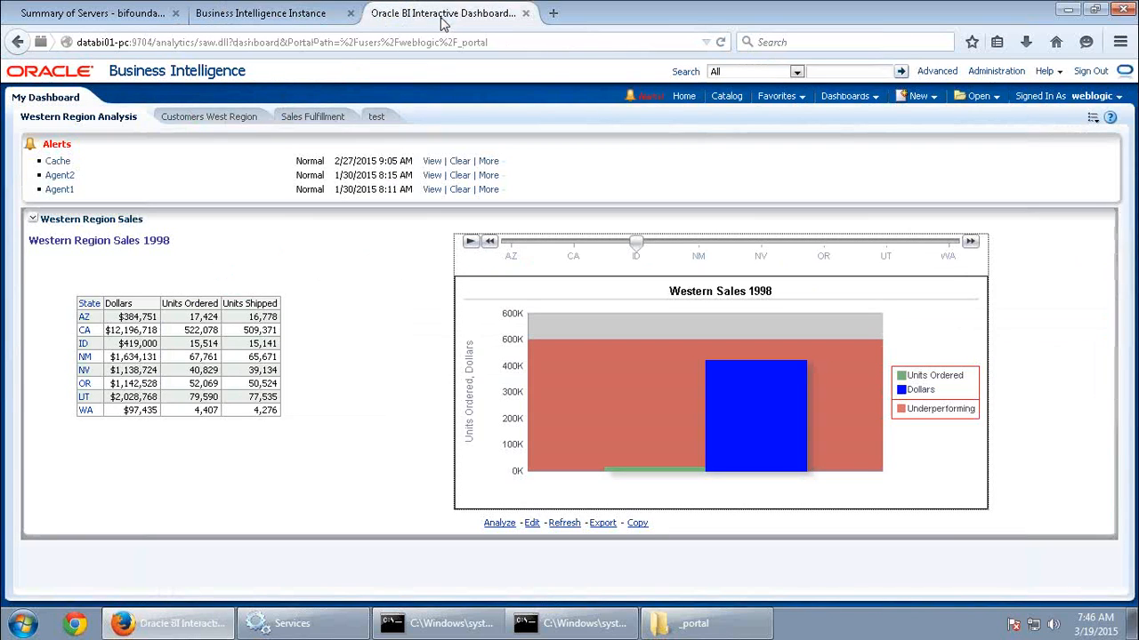
pyautogui.click(169, 43)
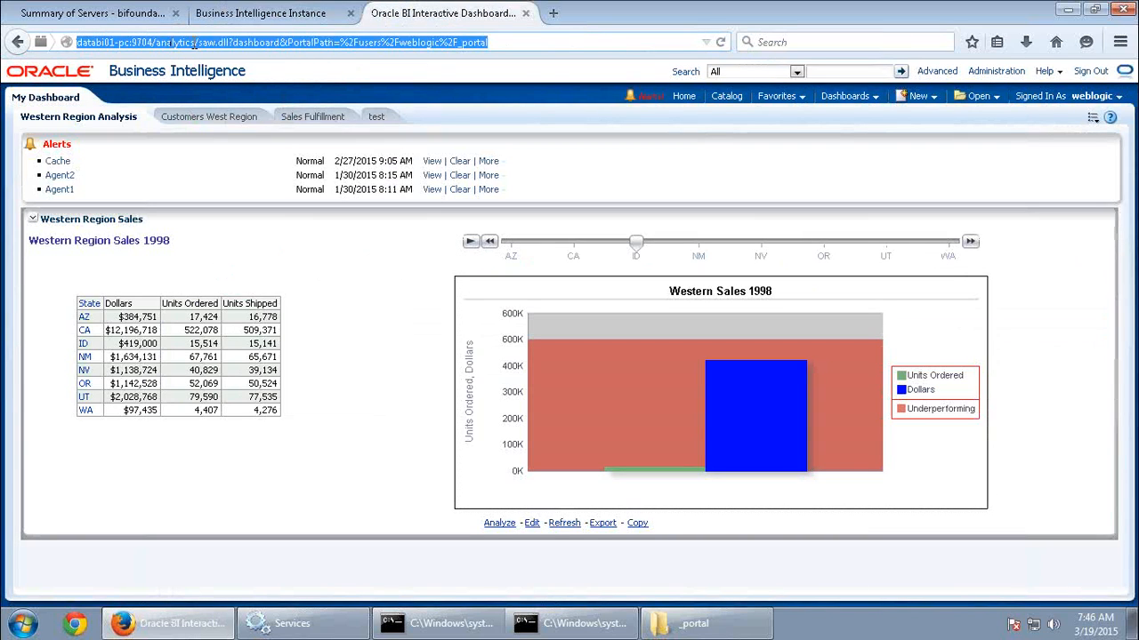
pyautogui.click(196, 42)
pyautogui.moveTo(199, 43); pyautogui.dragTo(557, 42)
# Stop the coreapplication_obips1 Presentation Services process in Enterprise Manager and confirm the request.
pyautogui.click(301, 16)
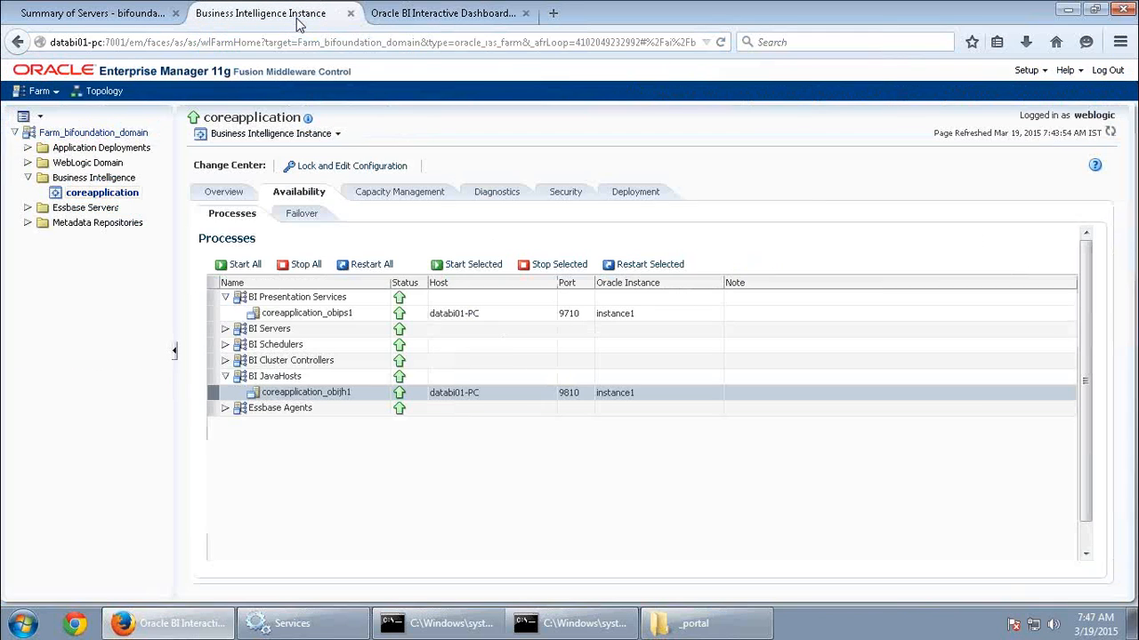
pyautogui.click(345, 318)
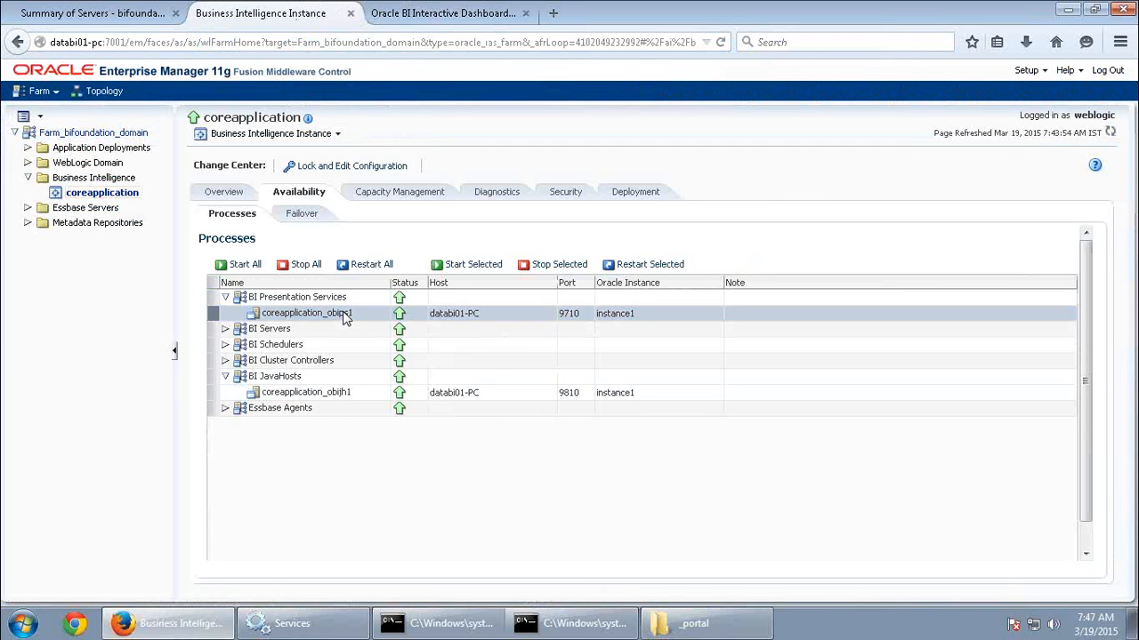
pyautogui.click(551, 266)
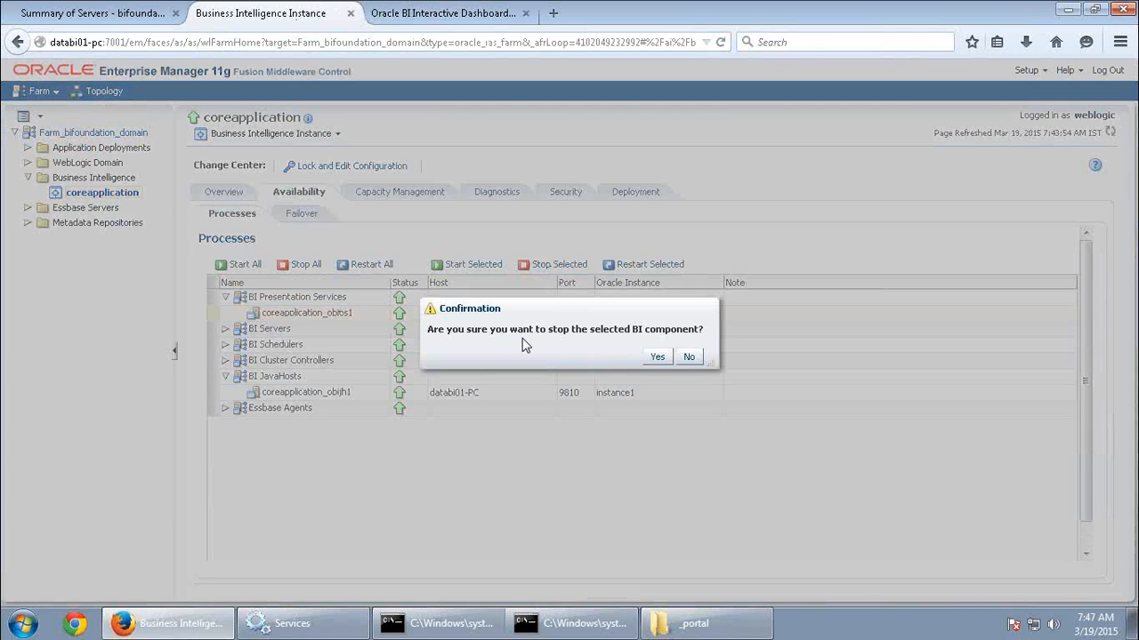
pyautogui.click(655, 359)
# Sign out of Oracle Business Intelligence and highlight the text of the resulting page.
pyautogui.click(447, 20)
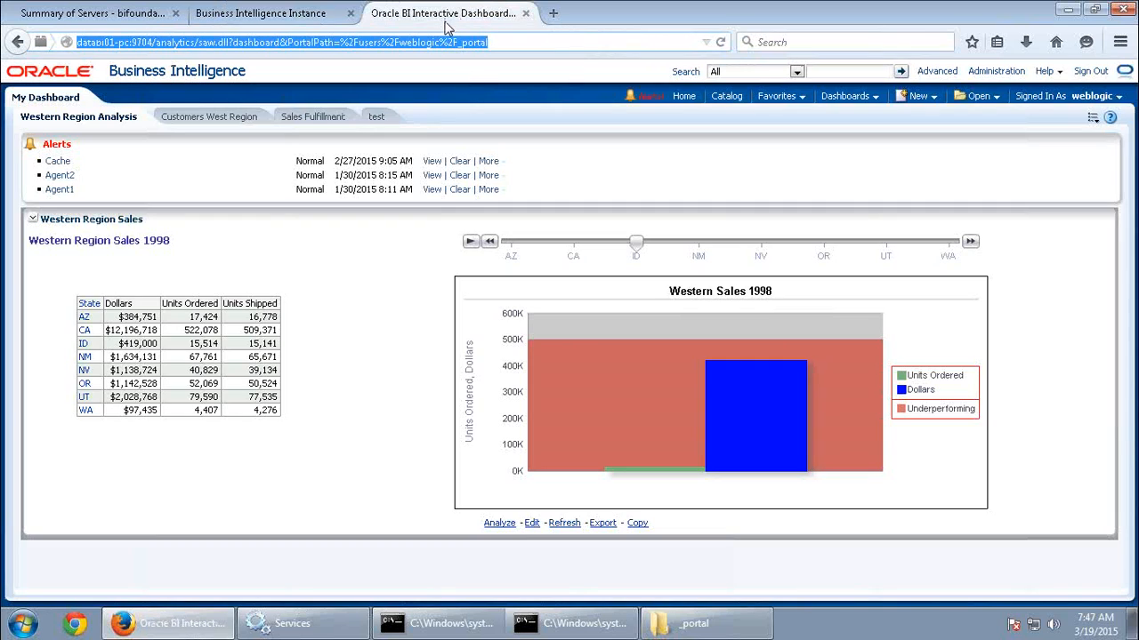
pyautogui.click(1087, 73)
pyautogui.moveTo(326, 143); pyautogui.dragTo(6, 141)
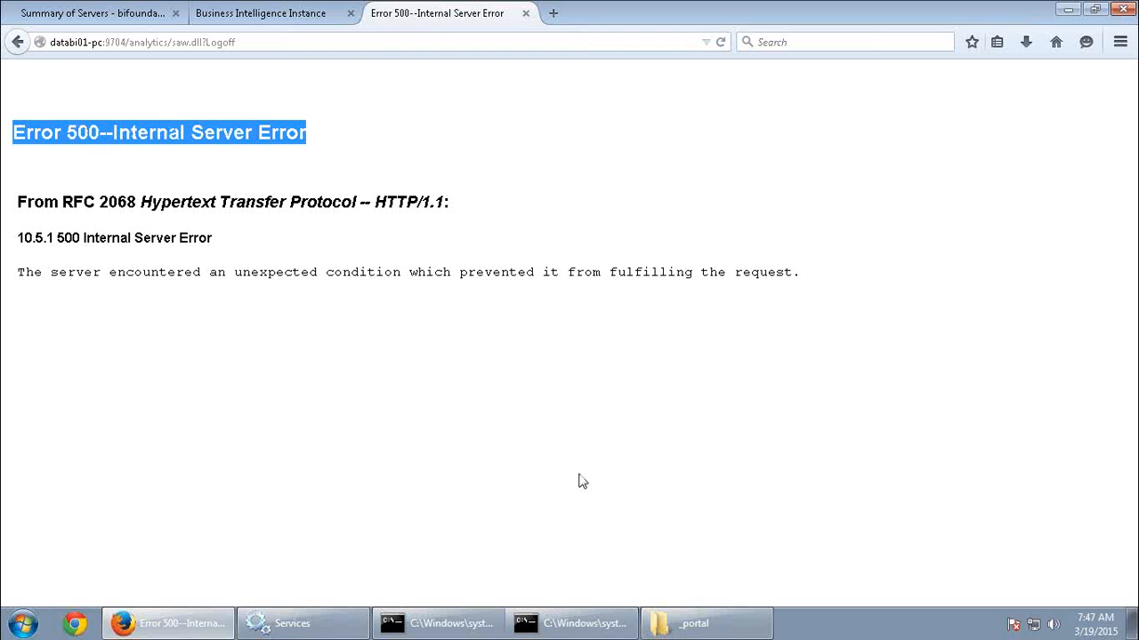
pyautogui.moveTo(783, 290); pyautogui.dragTo(9, 125)
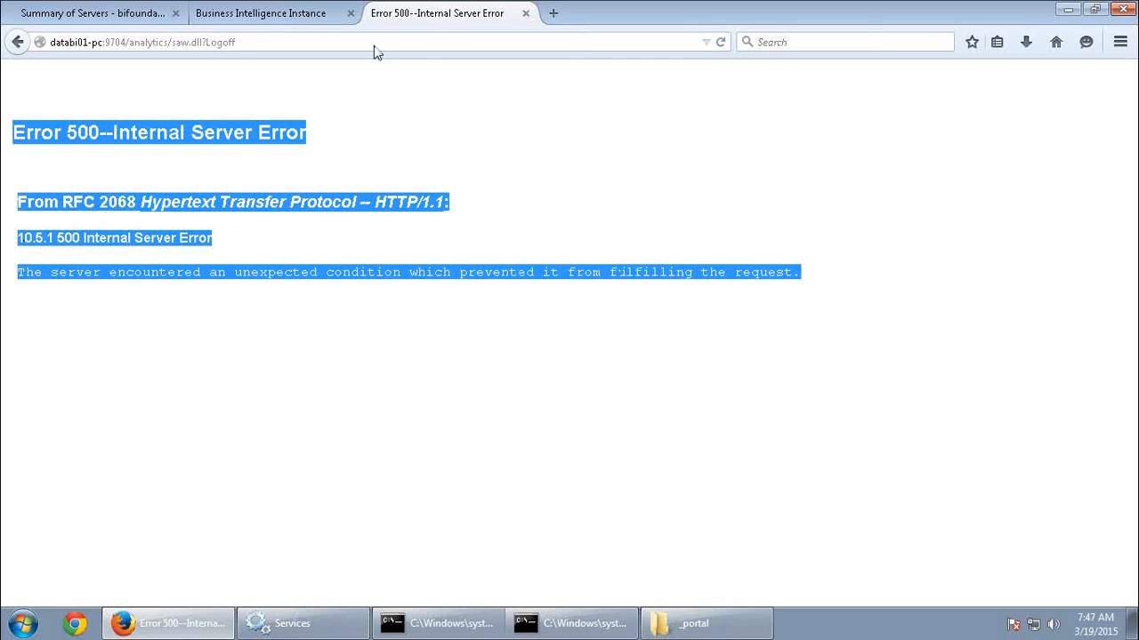
# Dismiss the stop confirmation in Enterprise Manager and reload the analytics site at databi01-pc:9704/analytics.
pyautogui.click(312, 21)
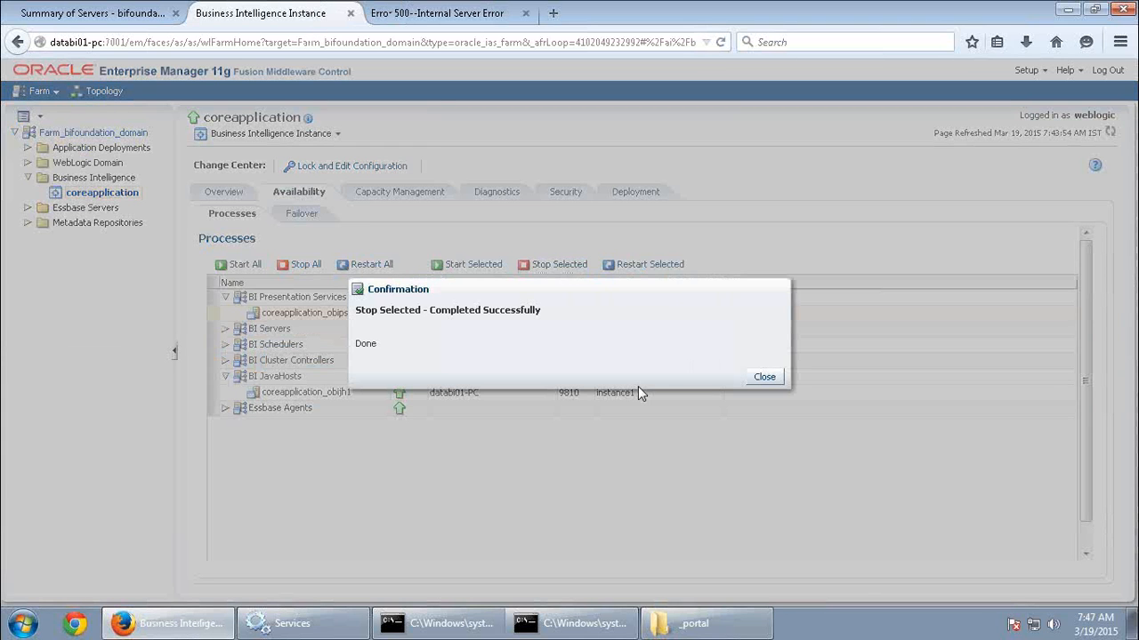
pyautogui.click(751, 378)
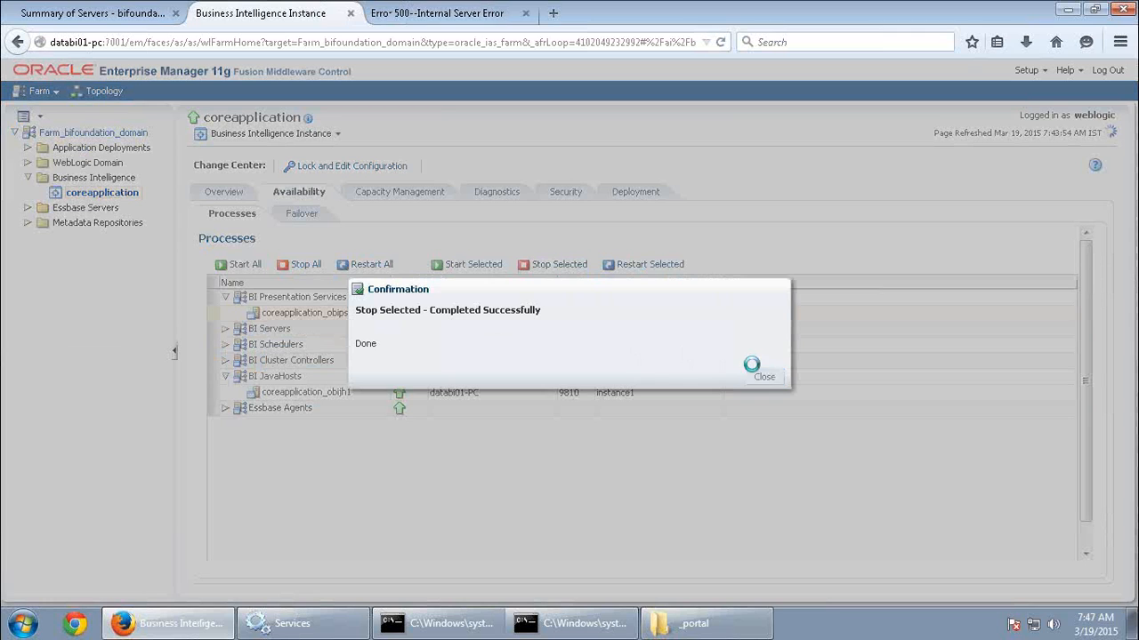
pyautogui.click(402, 20)
pyautogui.click(263, 44)
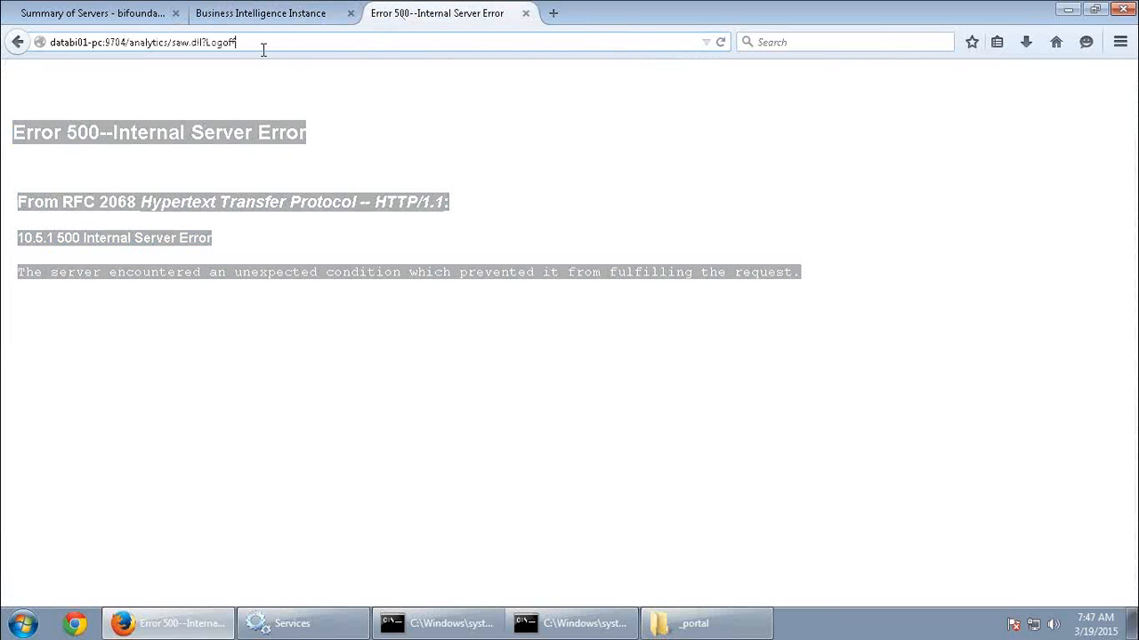
pyautogui.moveTo(169, 42); pyautogui.dragTo(331, 48)
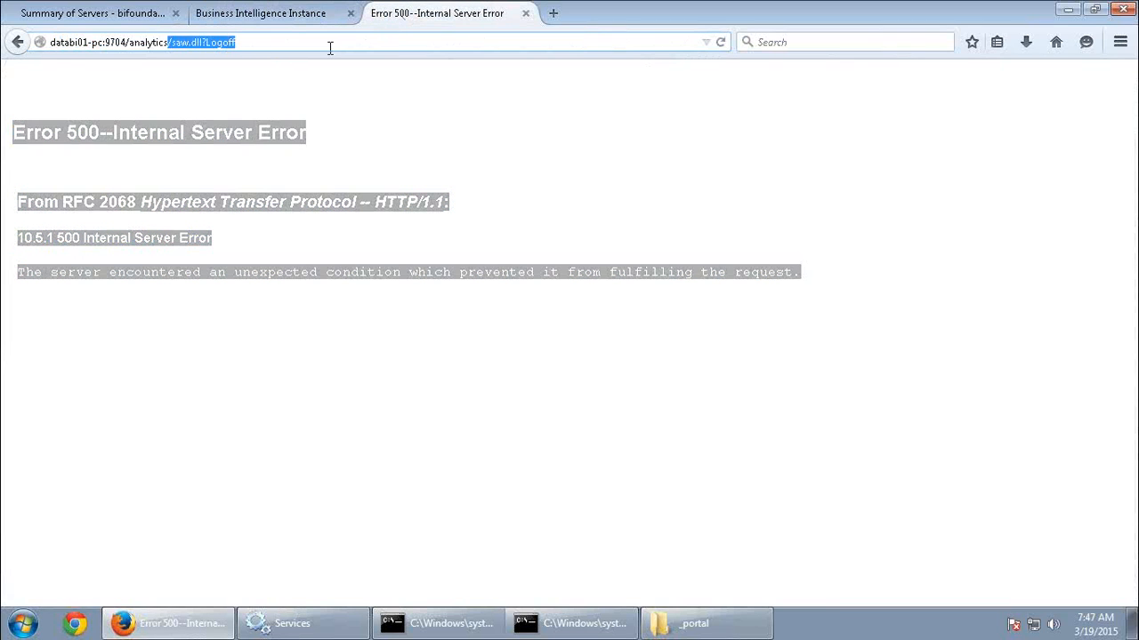
pyautogui.press('BackSpace')
pyautogui.press('Return')
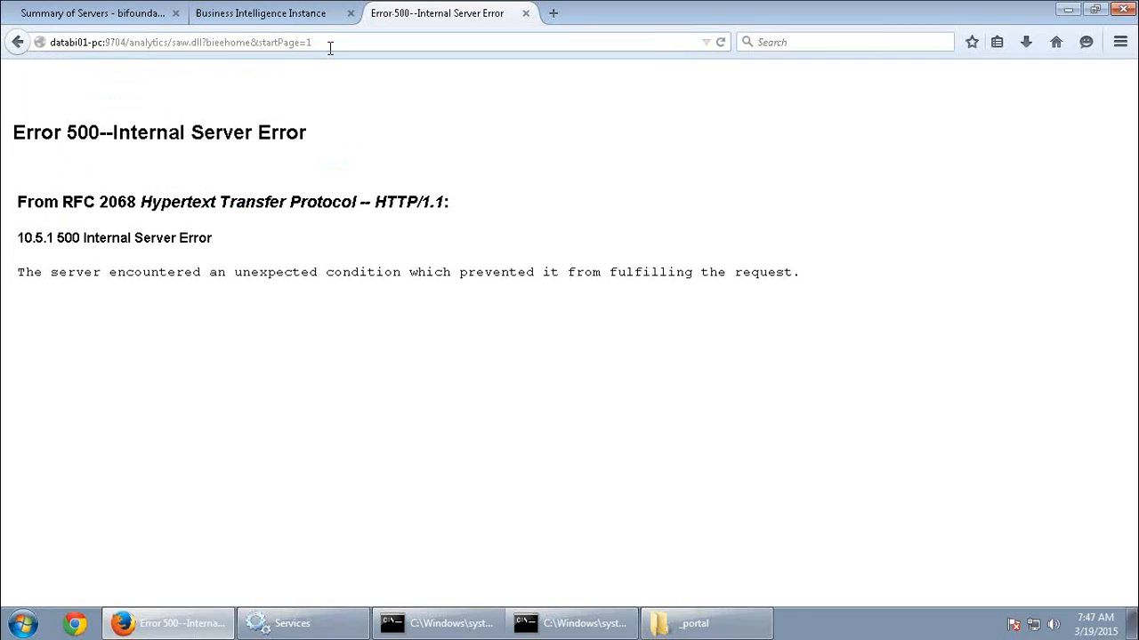
pyautogui.moveTo(56, 278); pyautogui.dragTo(722, 331)
pyautogui.click(717, 334)
# Start the stopped coreapplication_obips1 Presentation Services process from Enterprise Manager and confirm the request.
pyautogui.click(306, 13)
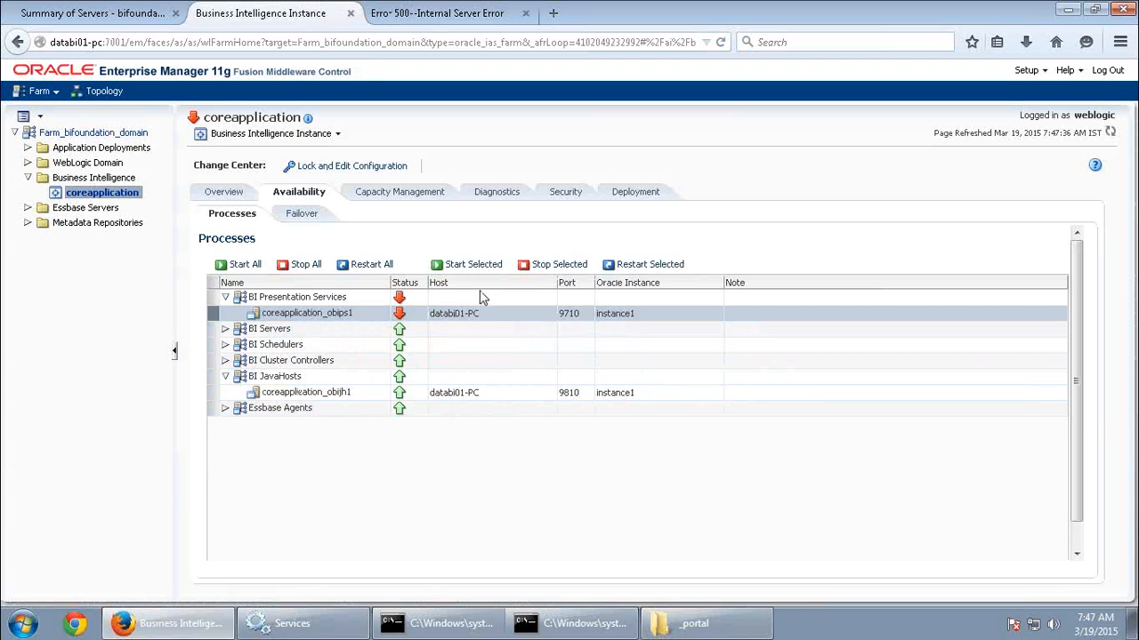
pyautogui.click(465, 264)
pyautogui.click(653, 359)
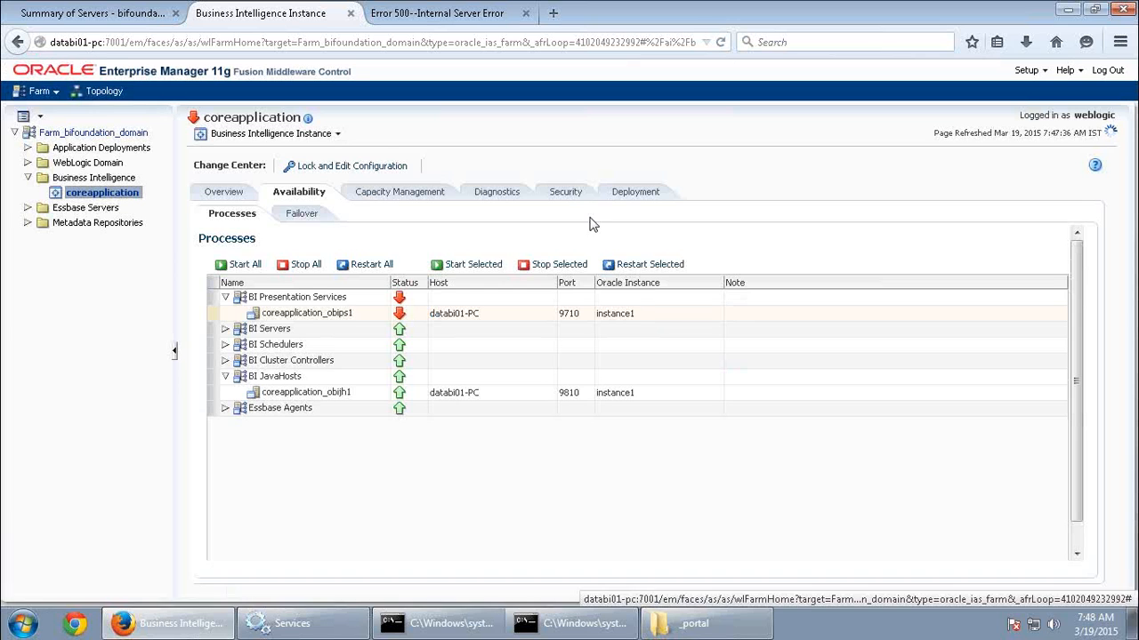
# Refresh the Windows Services list to check the Oracle services, and glance at the catalog's _portal folder.
pyautogui.click(286, 623)
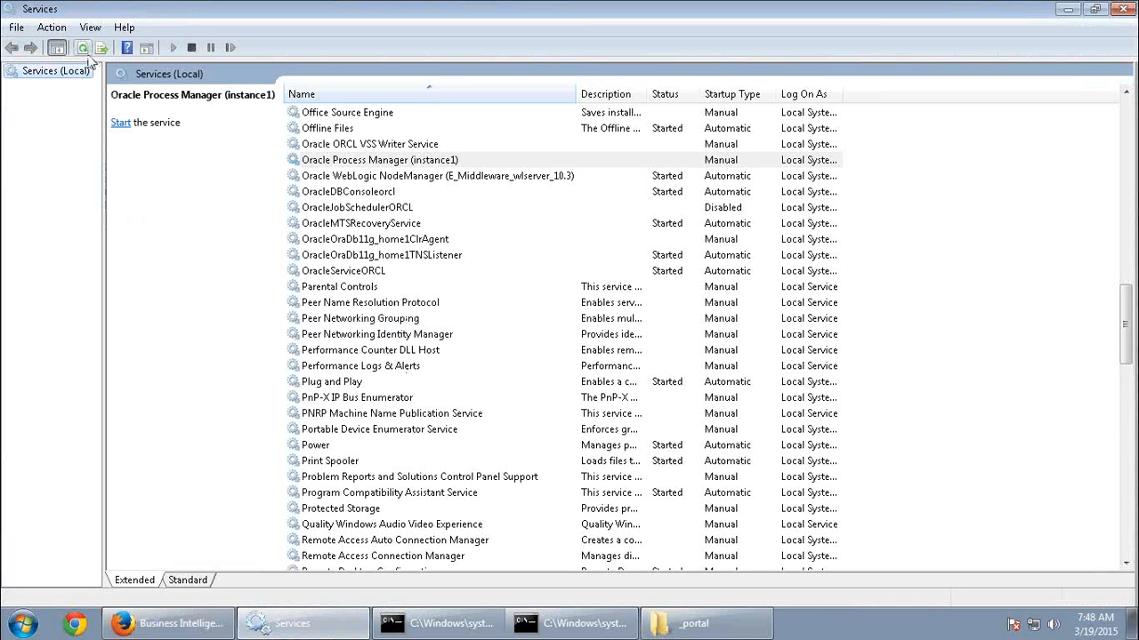
pyautogui.click(87, 52)
pyautogui.click(87, 52)
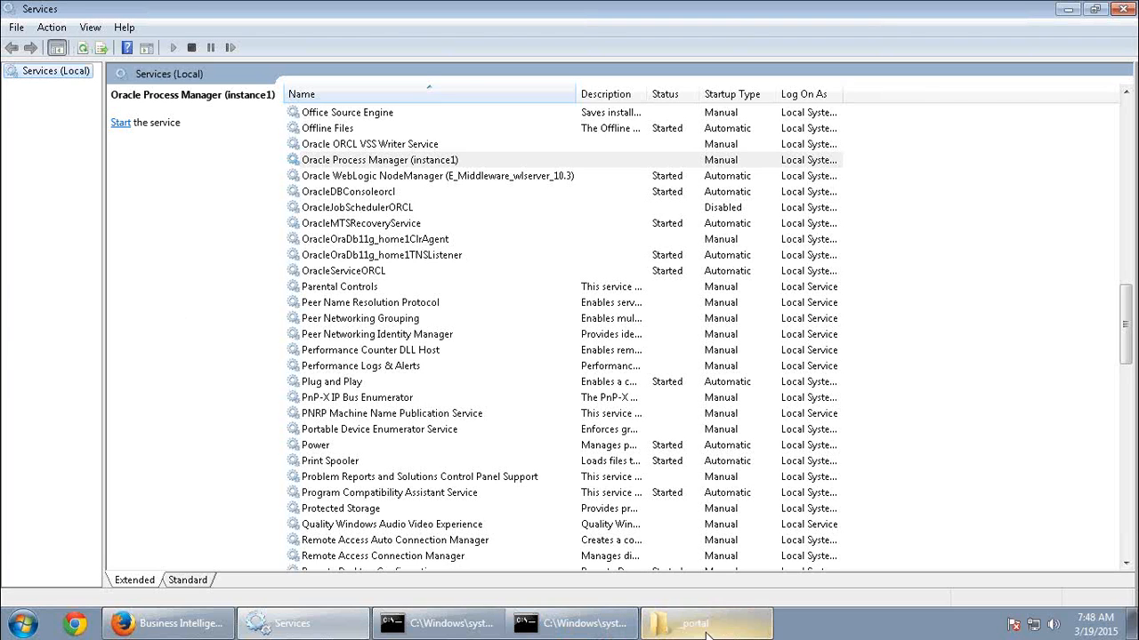
pyautogui.click(745, 627)
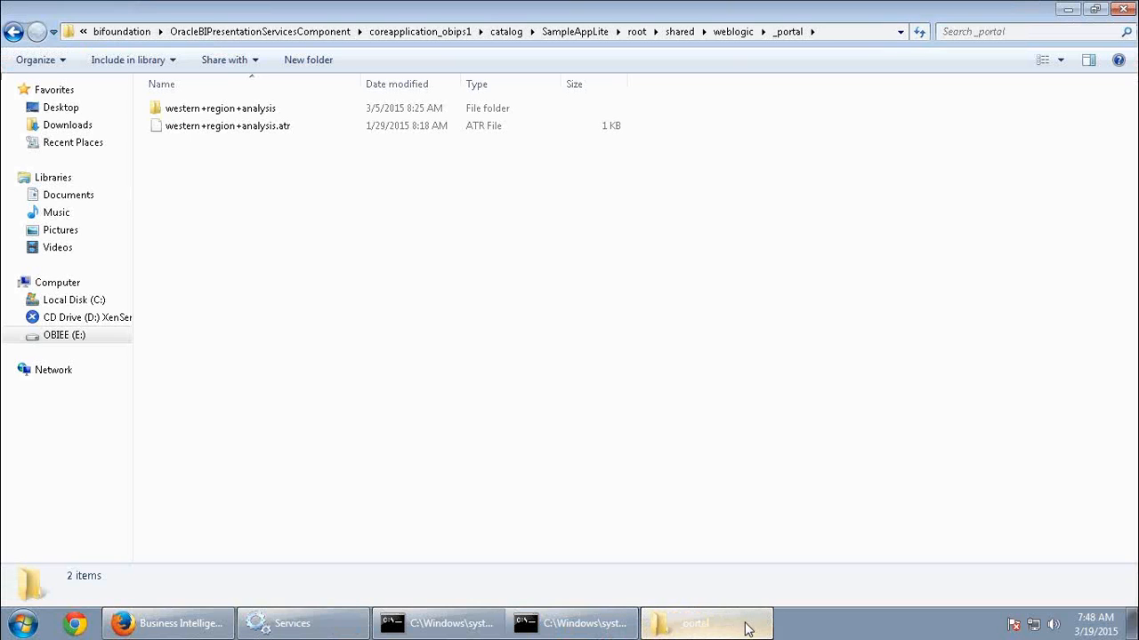
pyautogui.click(271, 628)
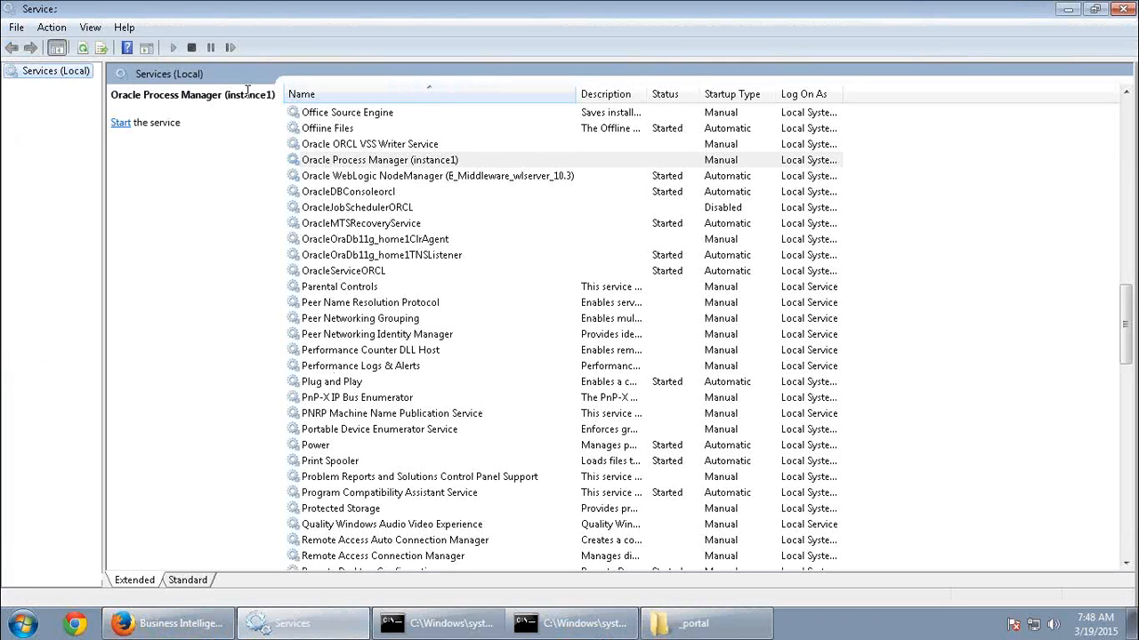
# Try to start the Oracle Process Manager (instance1) service, dismiss the message, and return to Enterprise Manager.
pyautogui.click(121, 124)
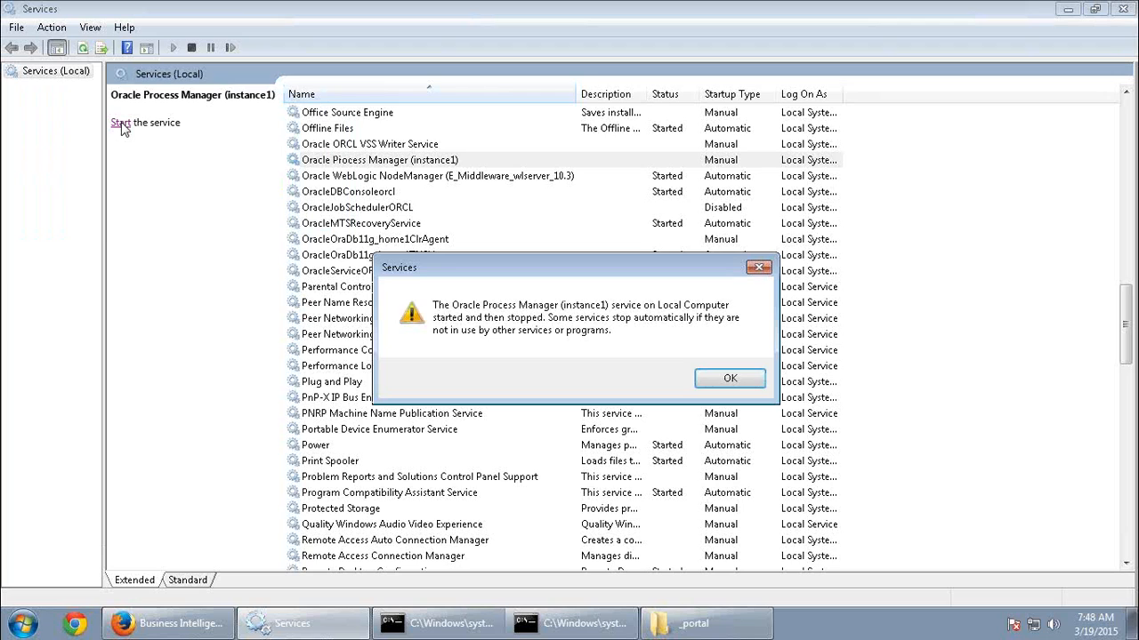
pyautogui.click(752, 381)
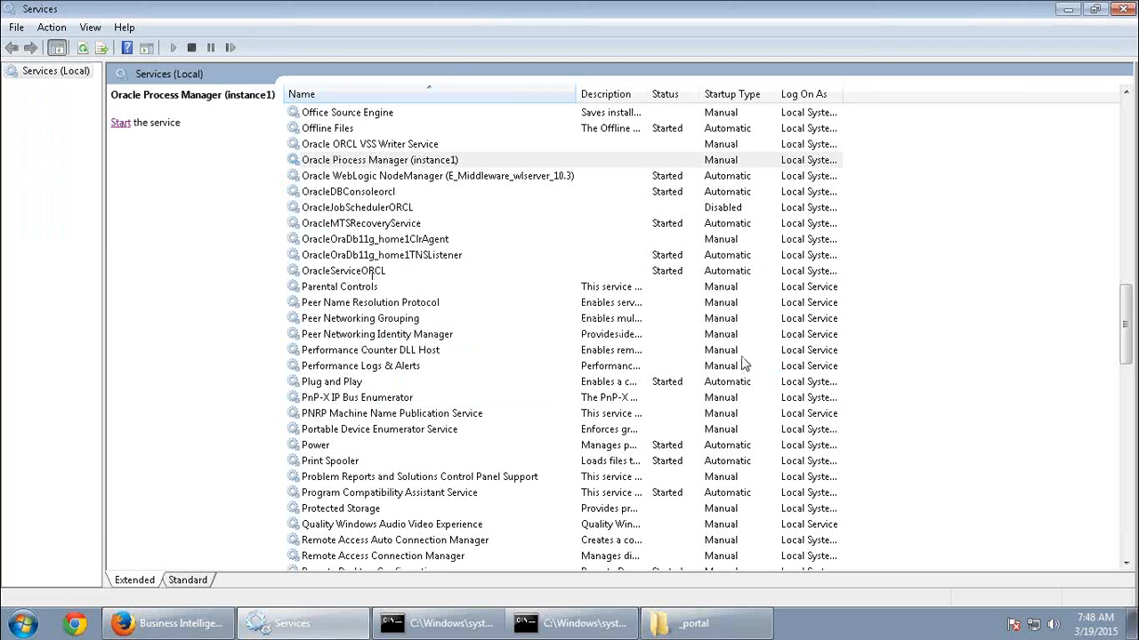
pyautogui.click(474, 178)
pyautogui.click(430, 159)
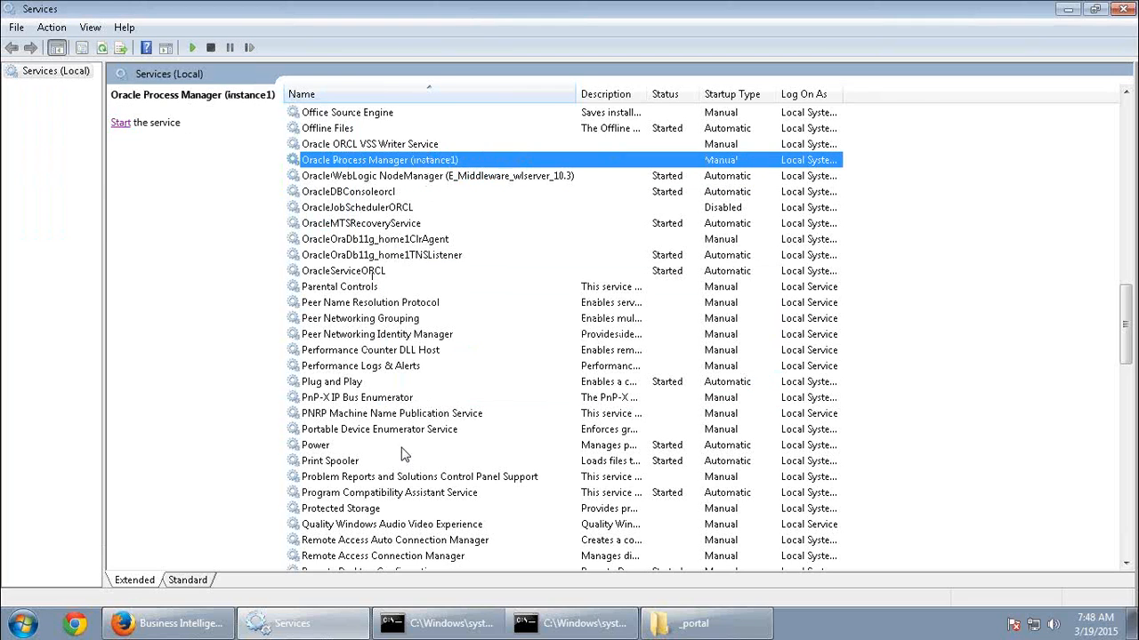
pyautogui.click(169, 623)
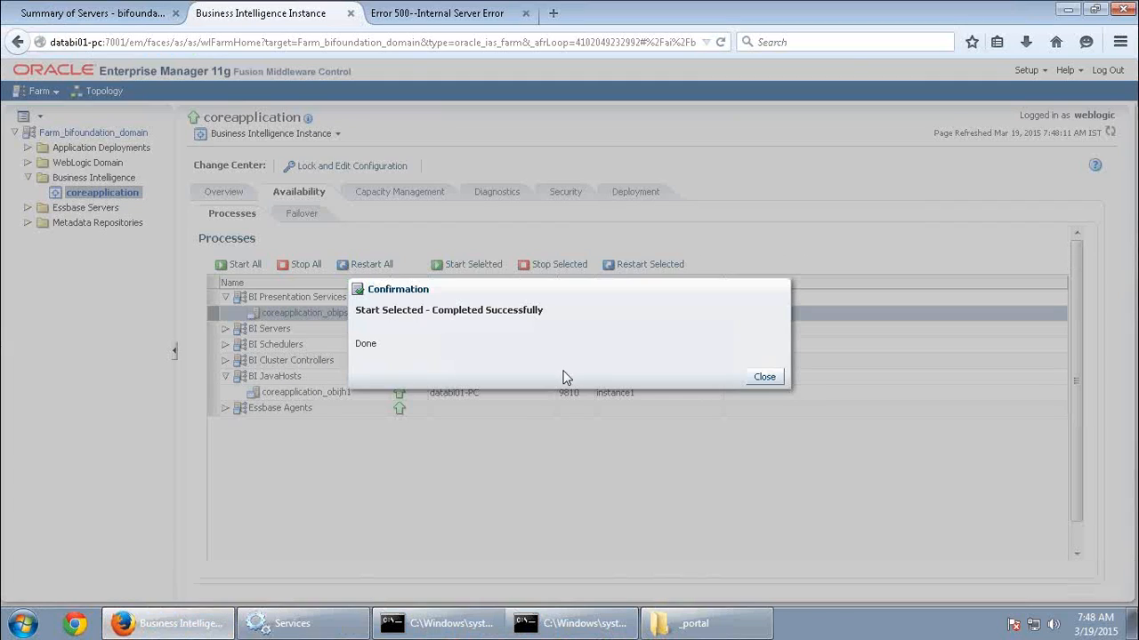
# Dismiss the start confirmation in Enterprise Manager and reload the analytics site at databi01-pc:9704/analytics.
pyautogui.click(762, 376)
pyautogui.click(397, 16)
pyautogui.click(323, 44)
pyautogui.click(223, 44)
pyautogui.moveTo(167, 44); pyautogui.dragTo(407, 51)
pyautogui.press('BackSpace')
pyautogui.press('Return')
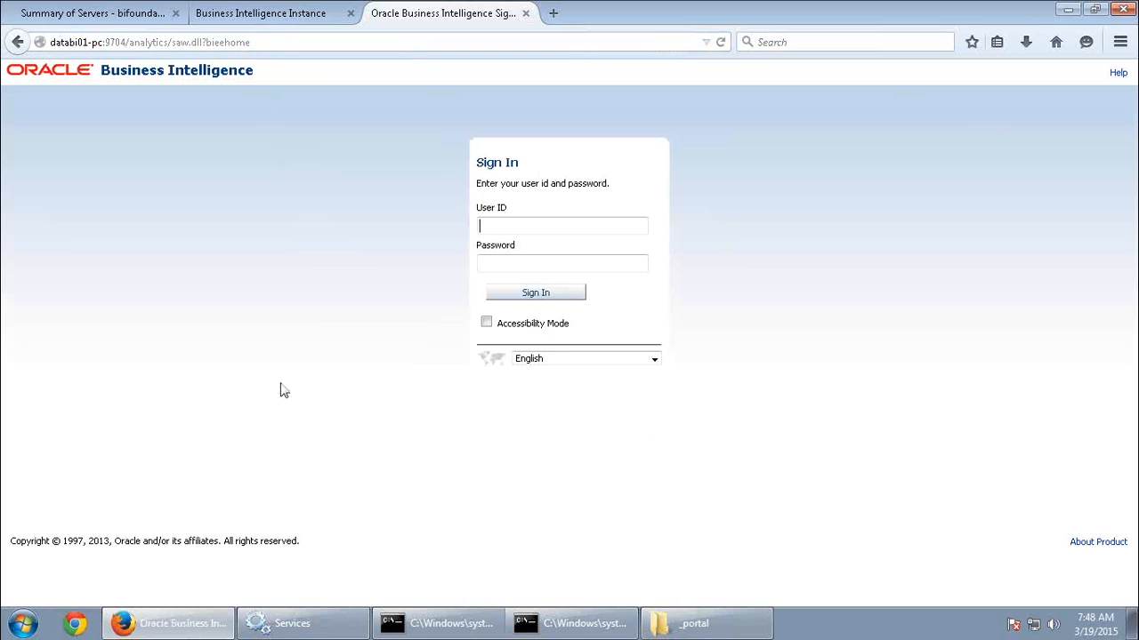
# Expand the BI Servers process group in Enterprise Manager and return to the analytics sign-in page.
pyautogui.click(294, 16)
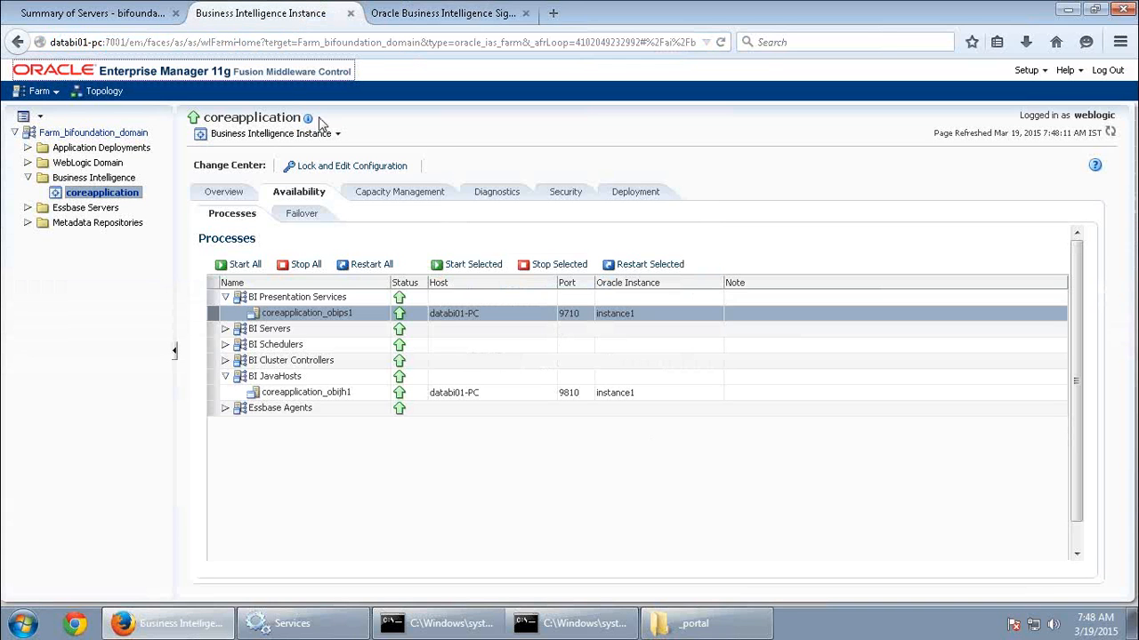
pyautogui.click(225, 329)
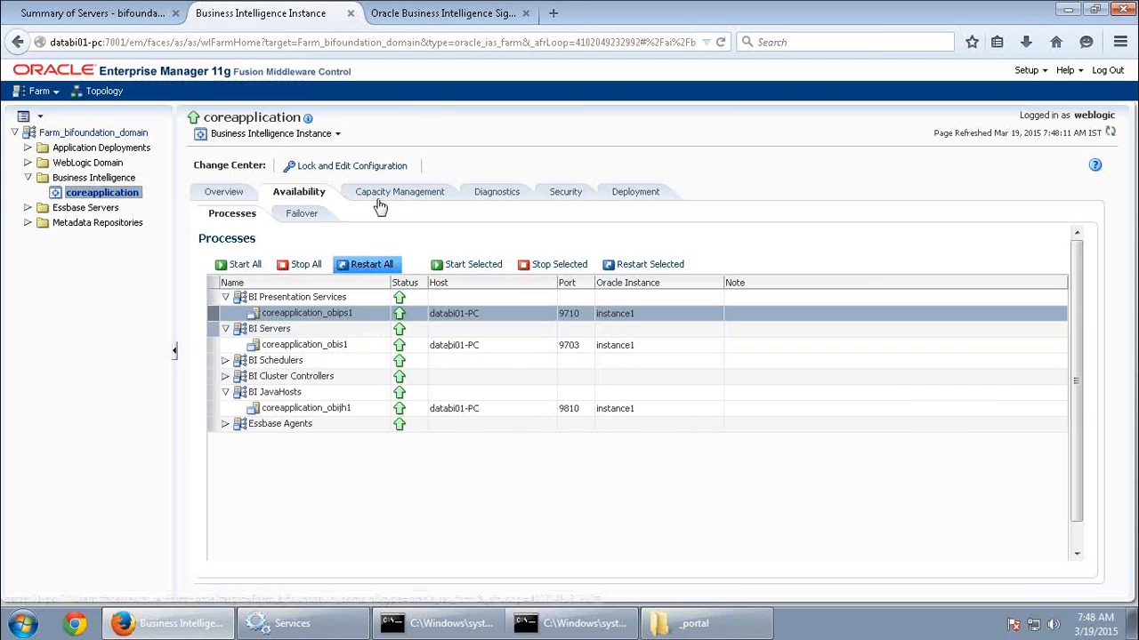
pyautogui.click(443, 13)
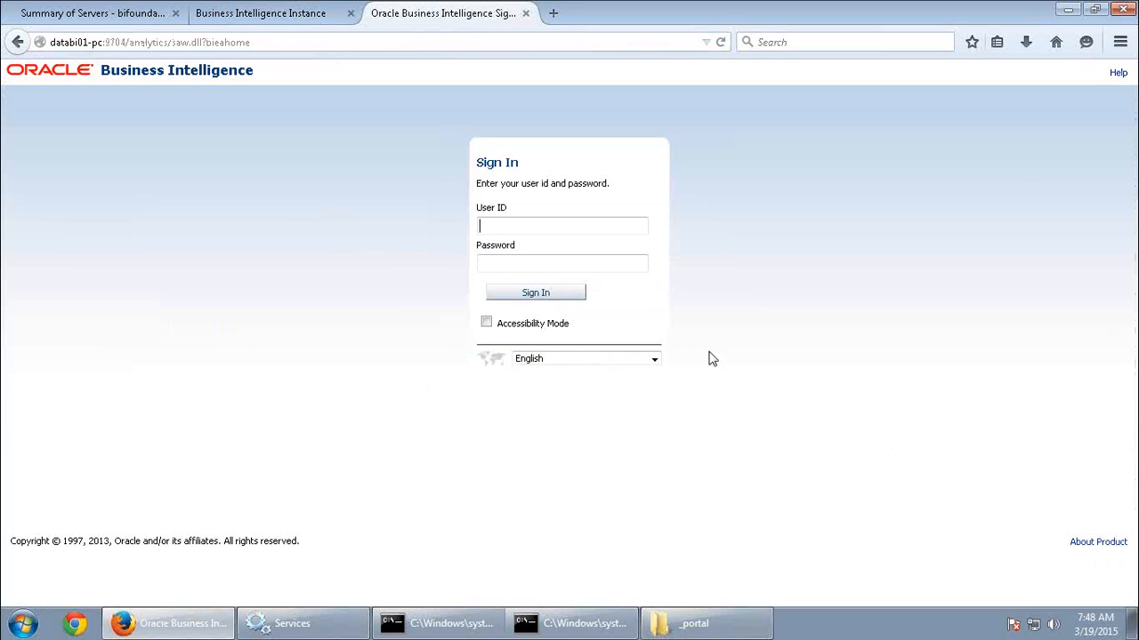
# Sign in to Oracle Business Intelligence with the user ID weblogic and the account password.
pyautogui.click(528, 228)
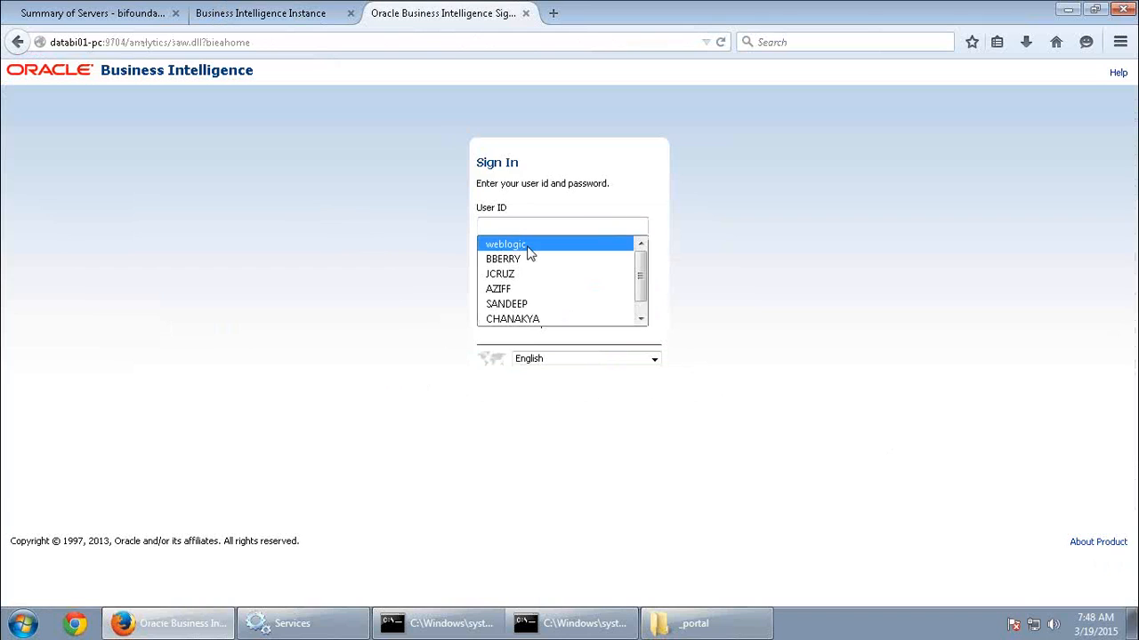
pyautogui.click(529, 242)
pyautogui.click(525, 264)
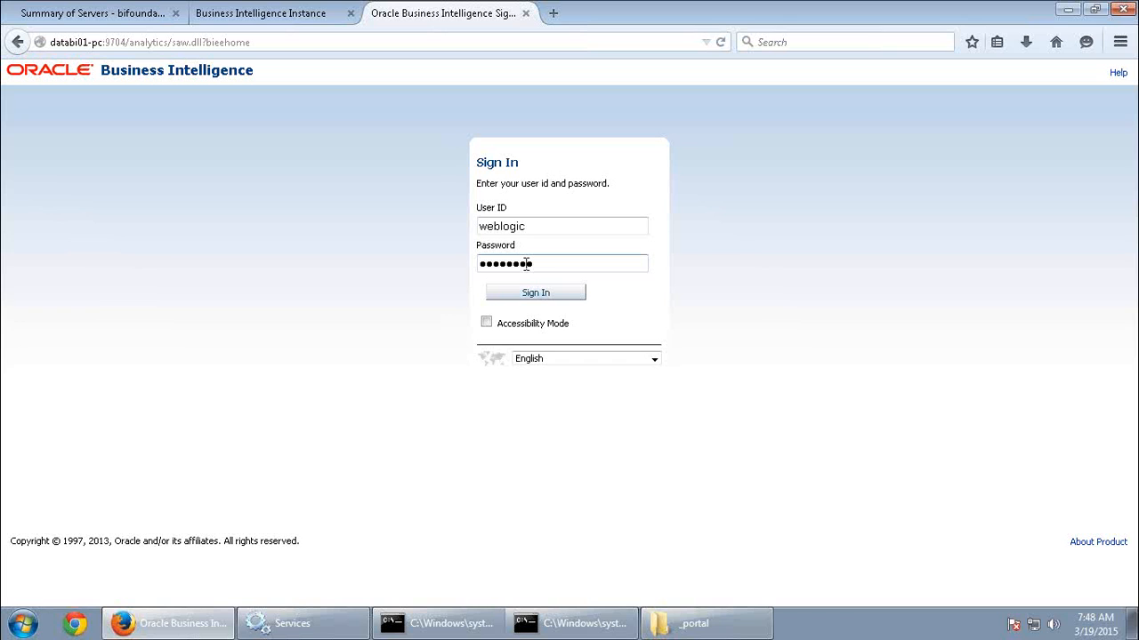
pyautogui.click(315, 16)
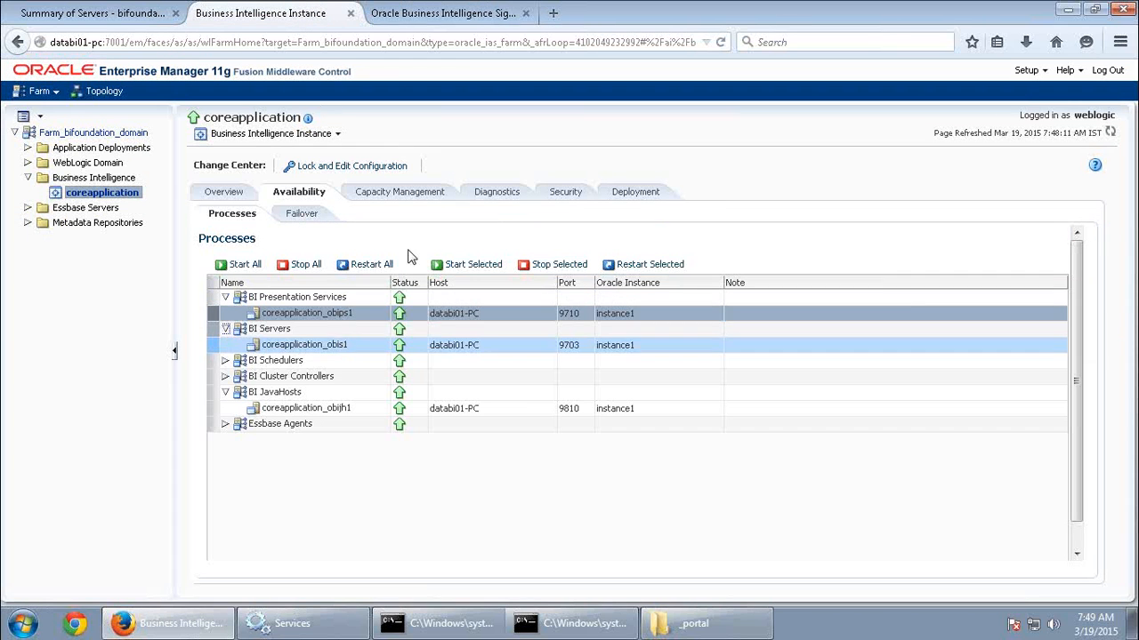
pyautogui.click(419, 16)
pyautogui.click(535, 295)
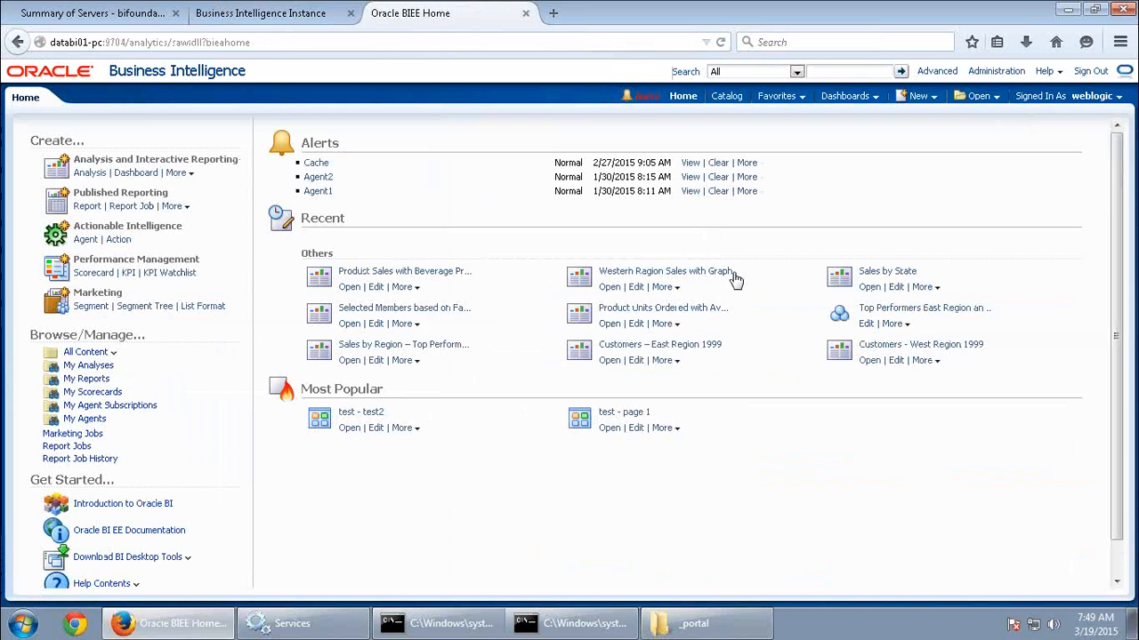
# Examine the BI Schedulers entry in Enterprise Manager and the Agent option among the new-object types on the BI home page.
pyautogui.click(308, 16)
pyautogui.click(294, 361)
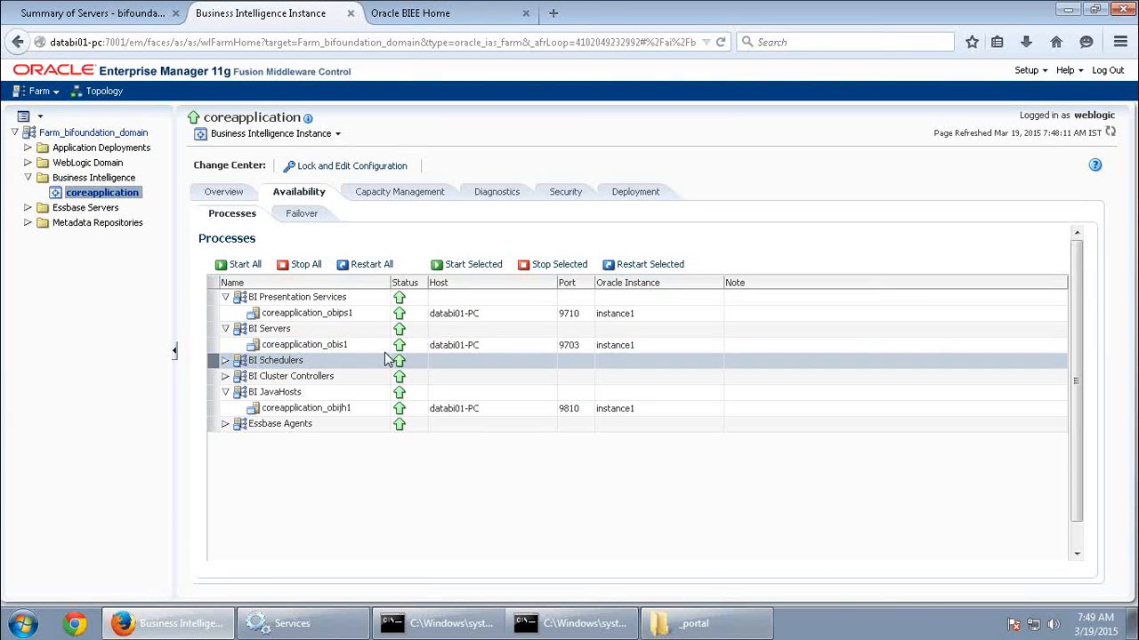
pyautogui.click(416, 21)
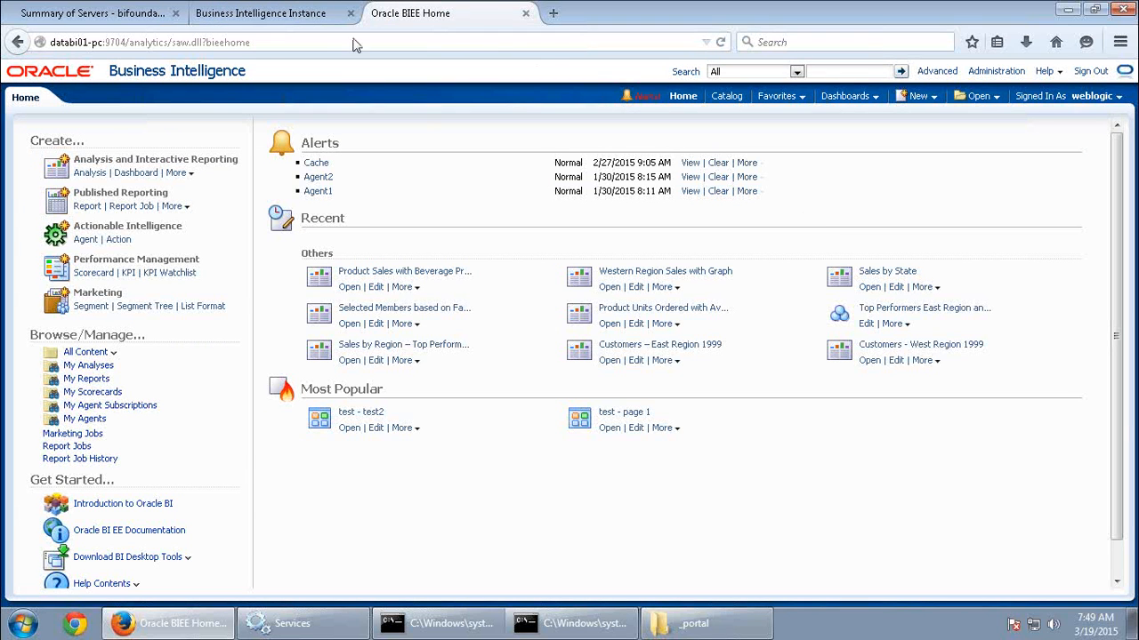
pyautogui.click(311, 27)
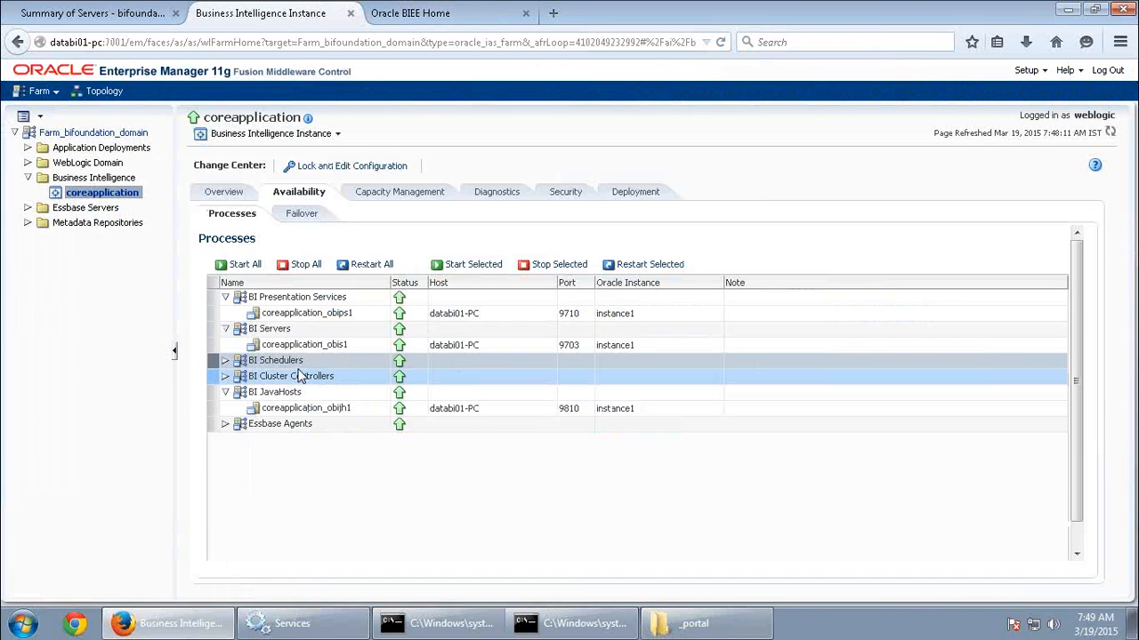
pyautogui.click(409, 14)
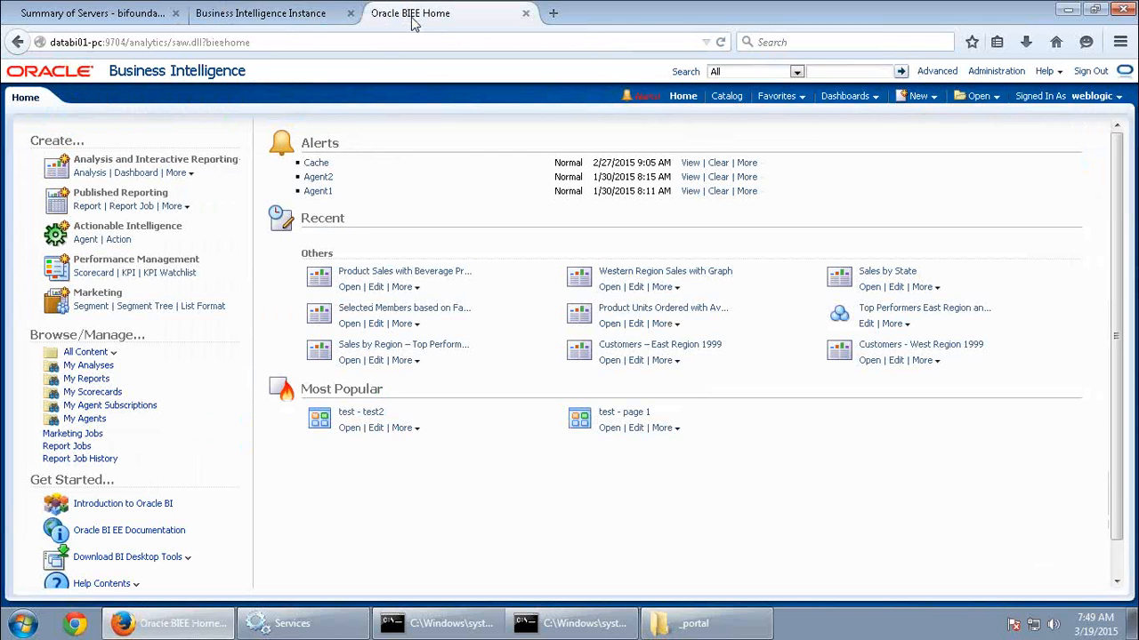
pyautogui.click(930, 96)
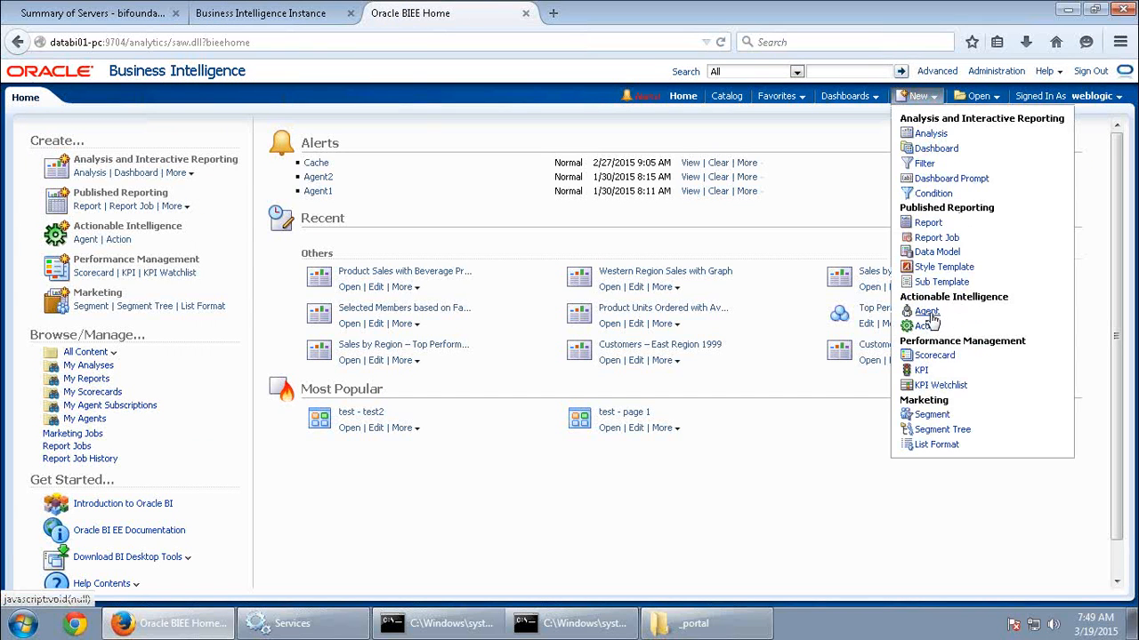
pyautogui.click(745, 249)
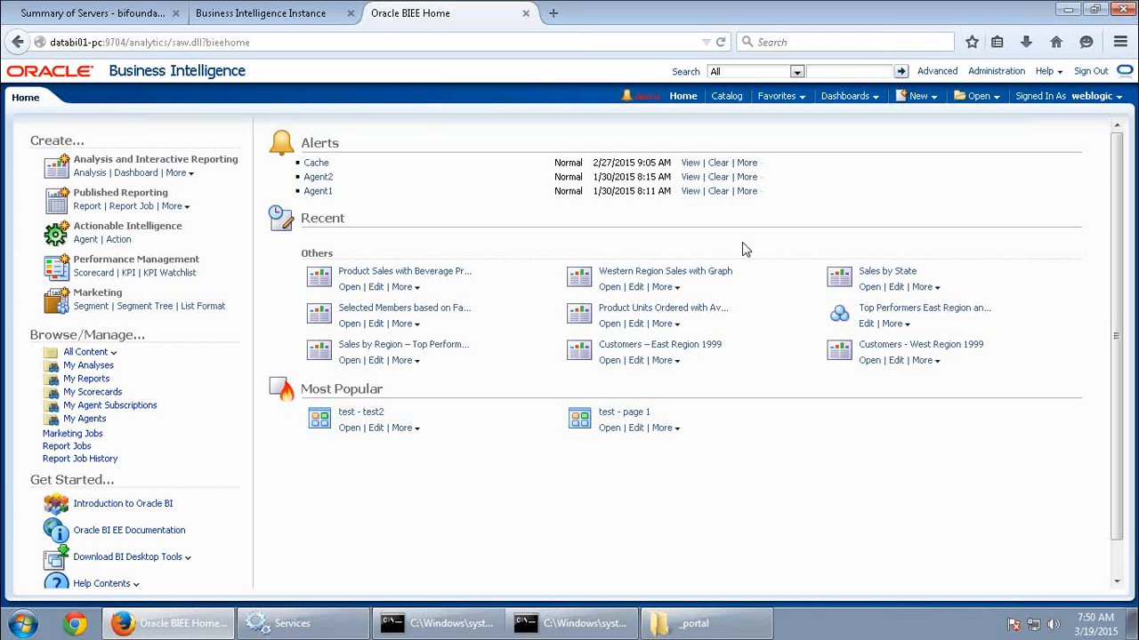
# Expand the BI Cluster Controllers group in Enterprise Manager and select its coreapplication_obiccs1 process.
pyautogui.click(272, 18)
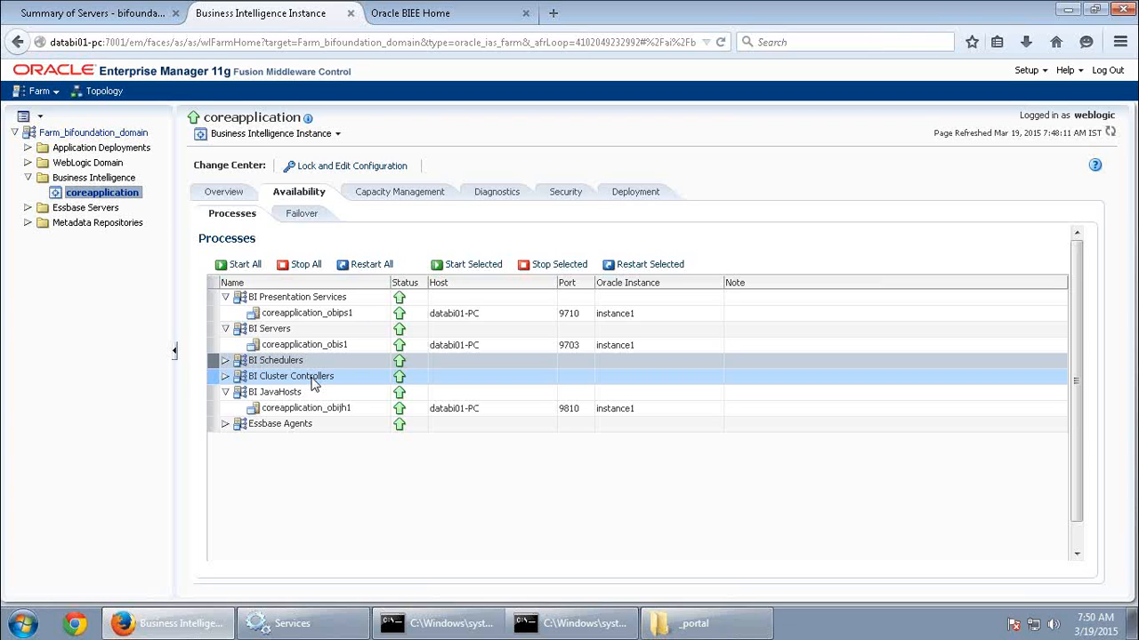
pyautogui.click(226, 377)
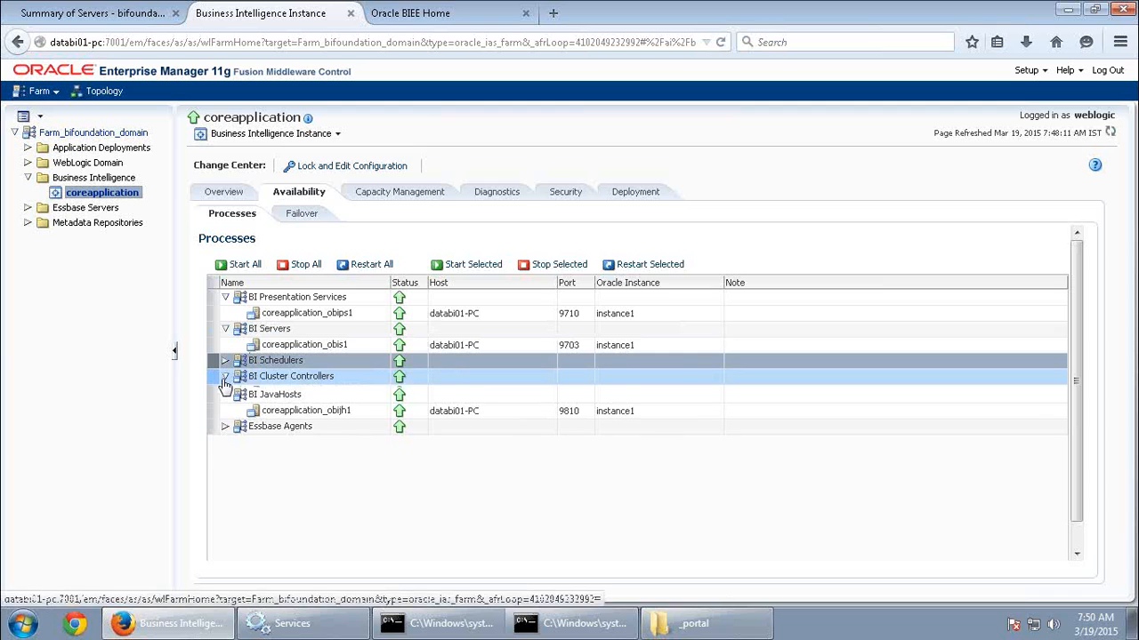
pyautogui.click(372, 391)
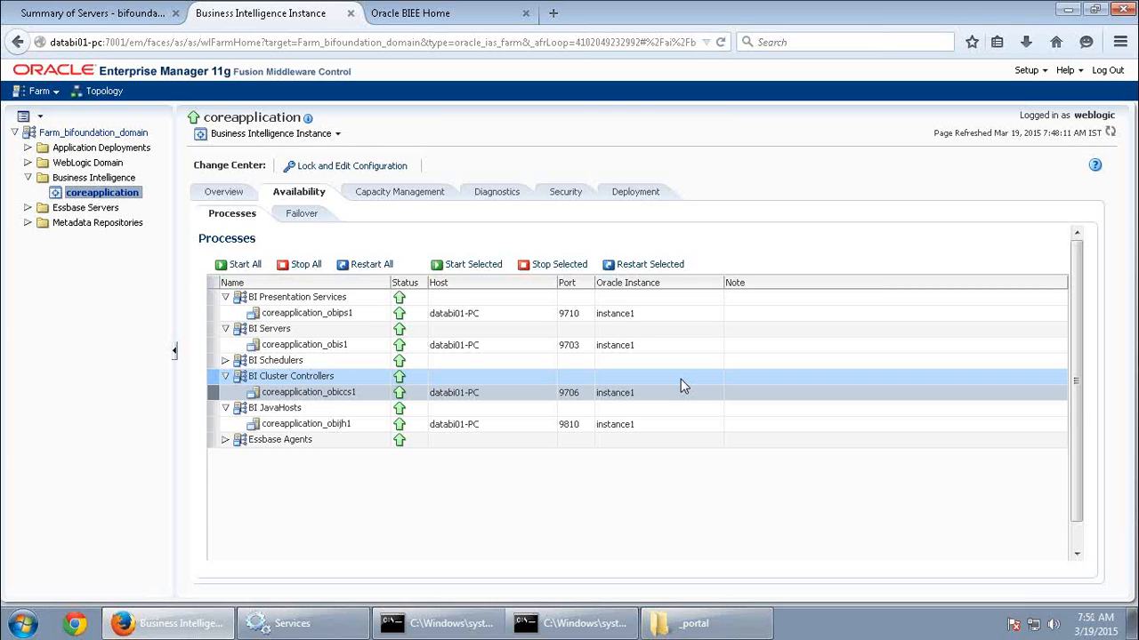
# View the Repository deployment settings of coreapplication and highlight the Default RPD name.
pyautogui.click(645, 194)
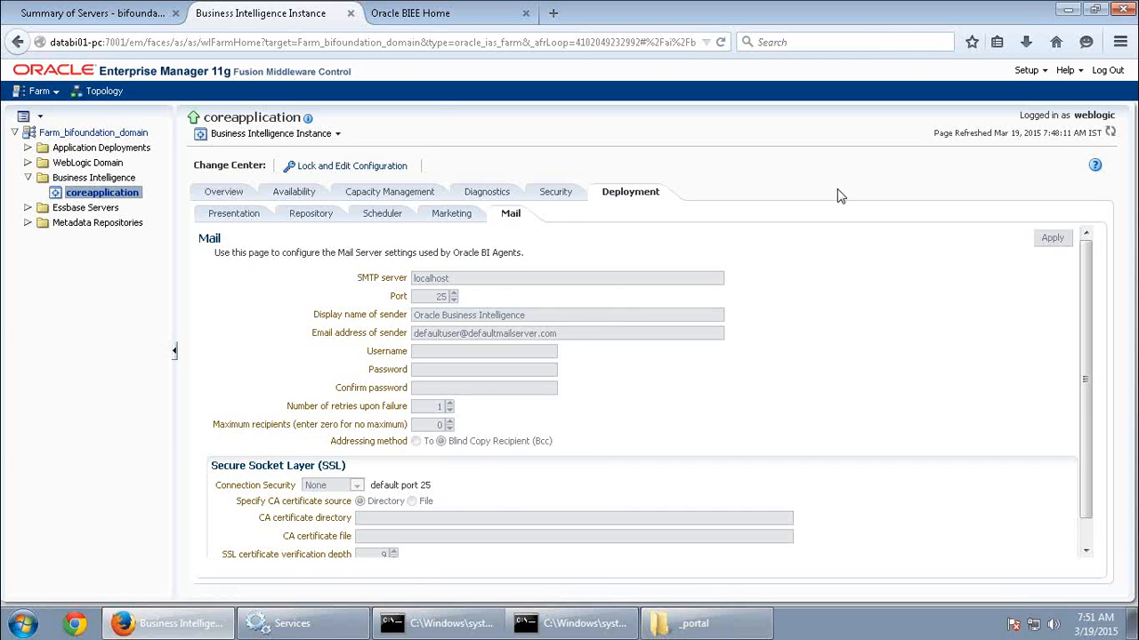
pyautogui.click(331, 215)
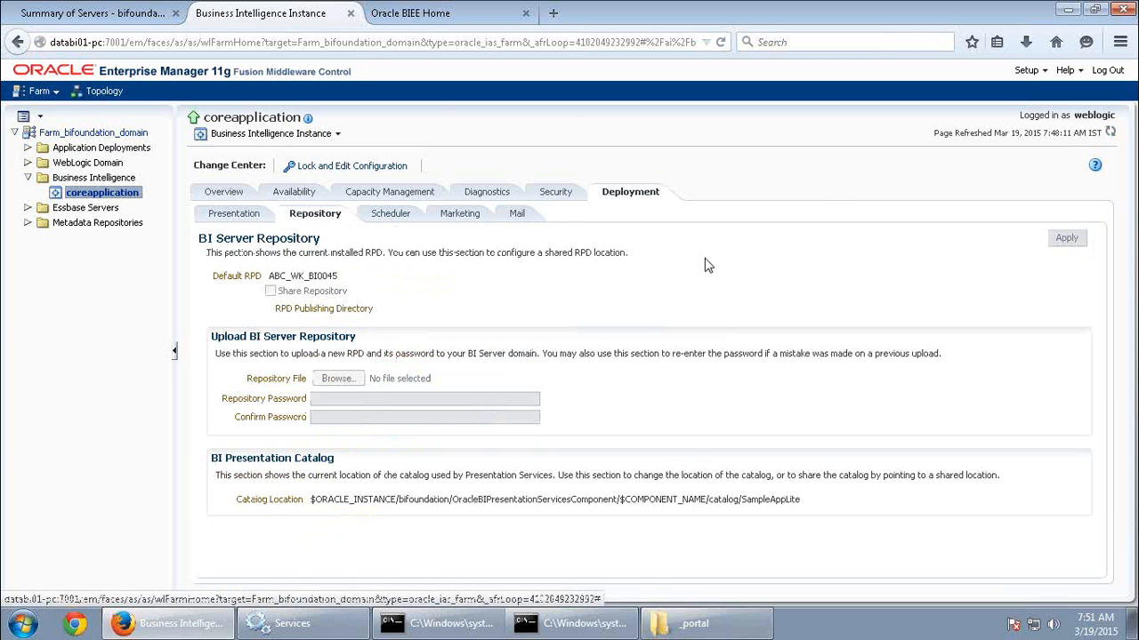
pyautogui.moveTo(339, 277); pyautogui.dragTo(271, 278)
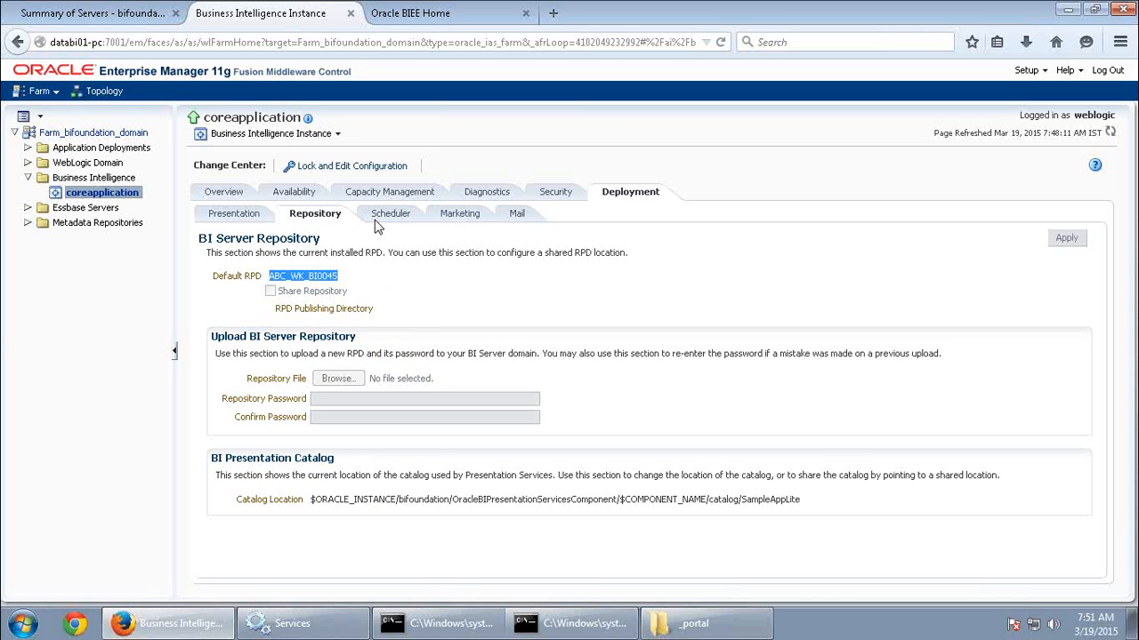
# Lock the configuration to inspect the repository file upload options, and release it without choosing a file.
pyautogui.click(370, 169)
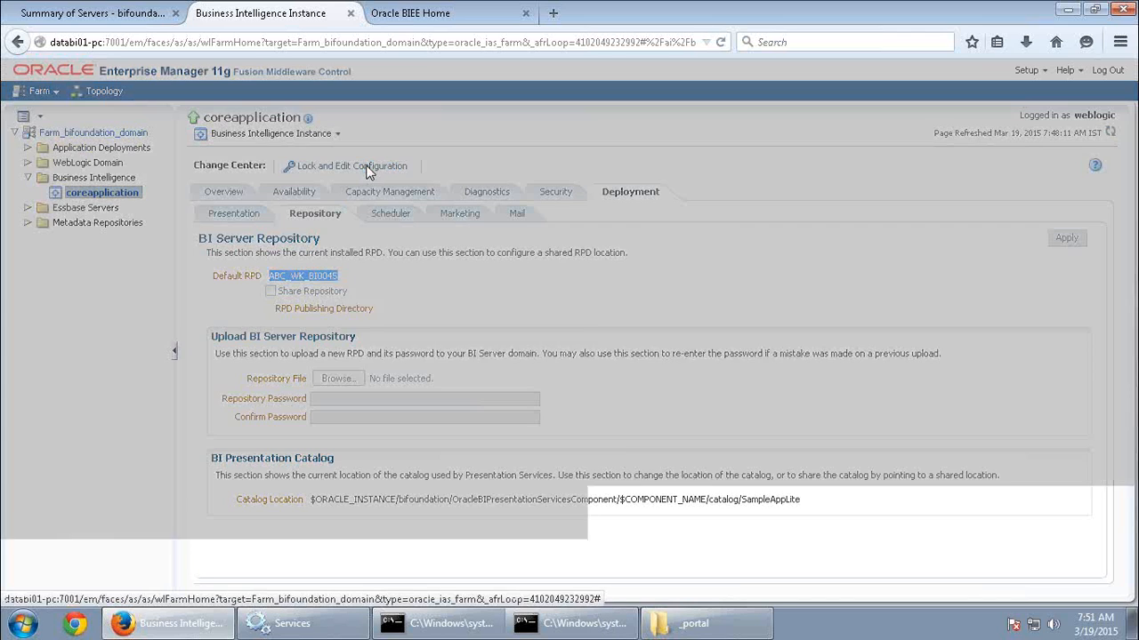
pyautogui.click(761, 378)
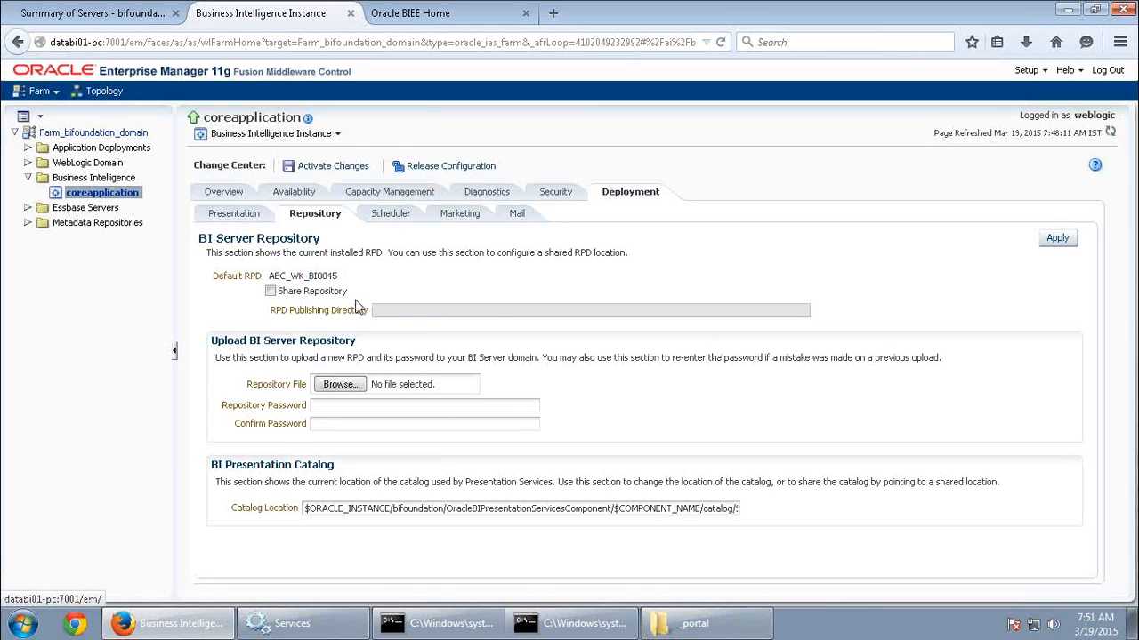
pyautogui.click(354, 384)
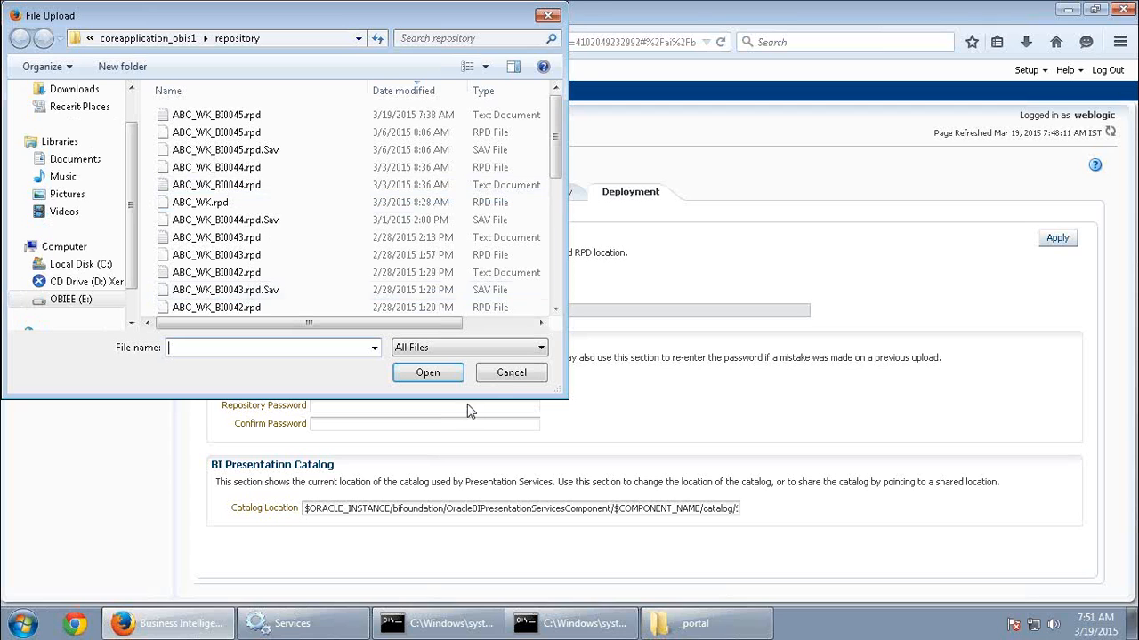
pyautogui.click(512, 373)
pyautogui.click(344, 405)
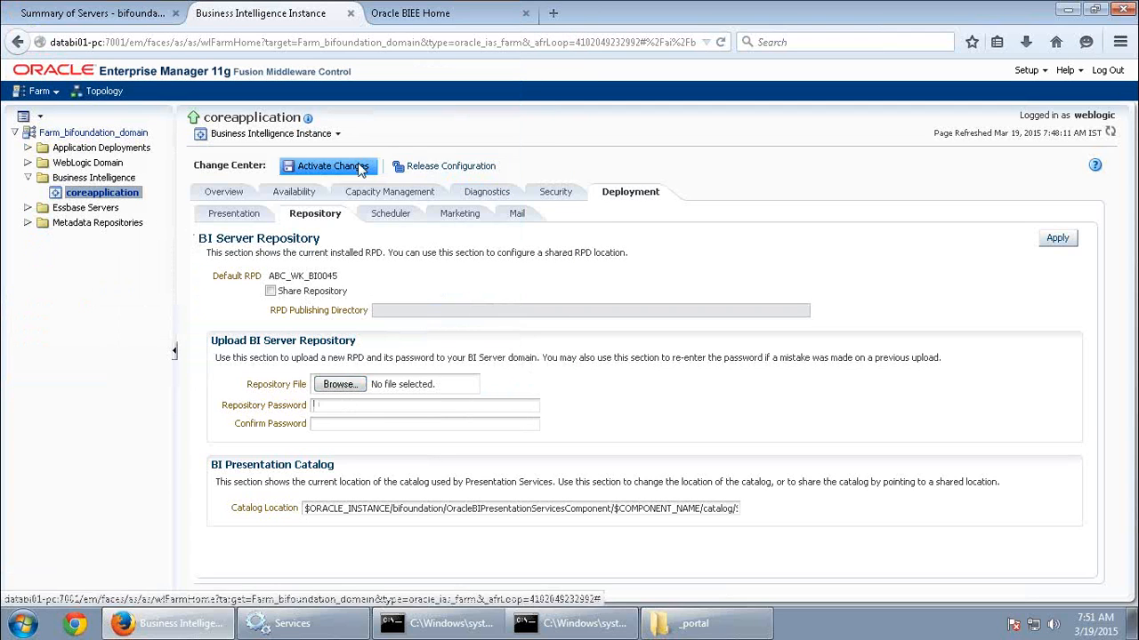
pyautogui.click(461, 169)
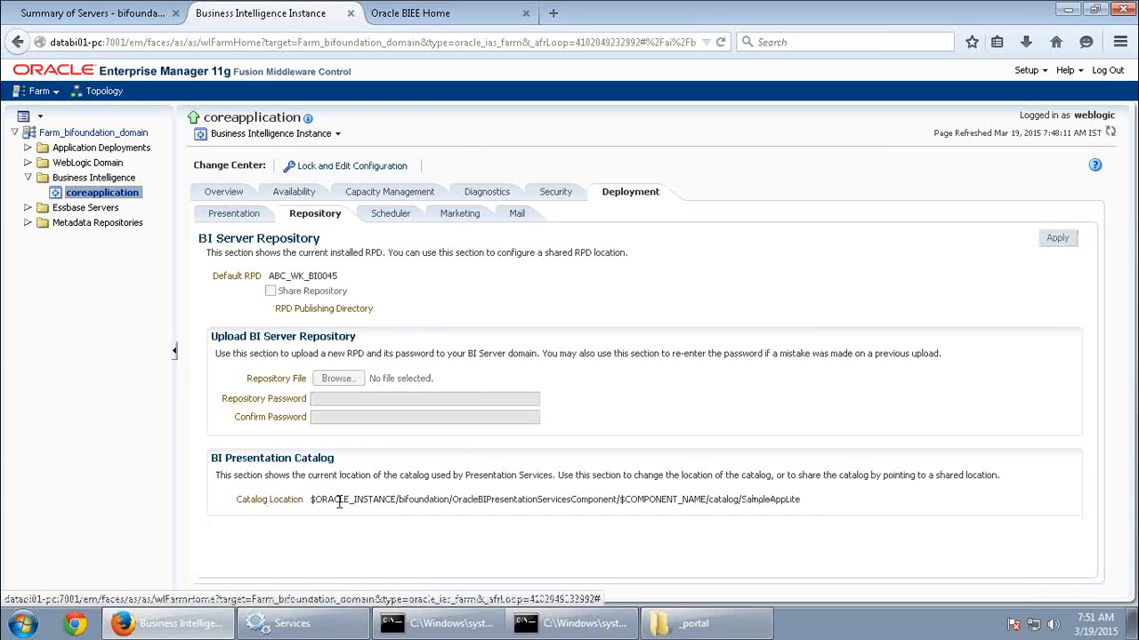
# Highlight ORACLE_INSTANCE in the Catalog Location path and display the matching instance1 folder in Windows Explorer.
pyautogui.moveTo(340, 500); pyautogui.dragTo(476, 500)
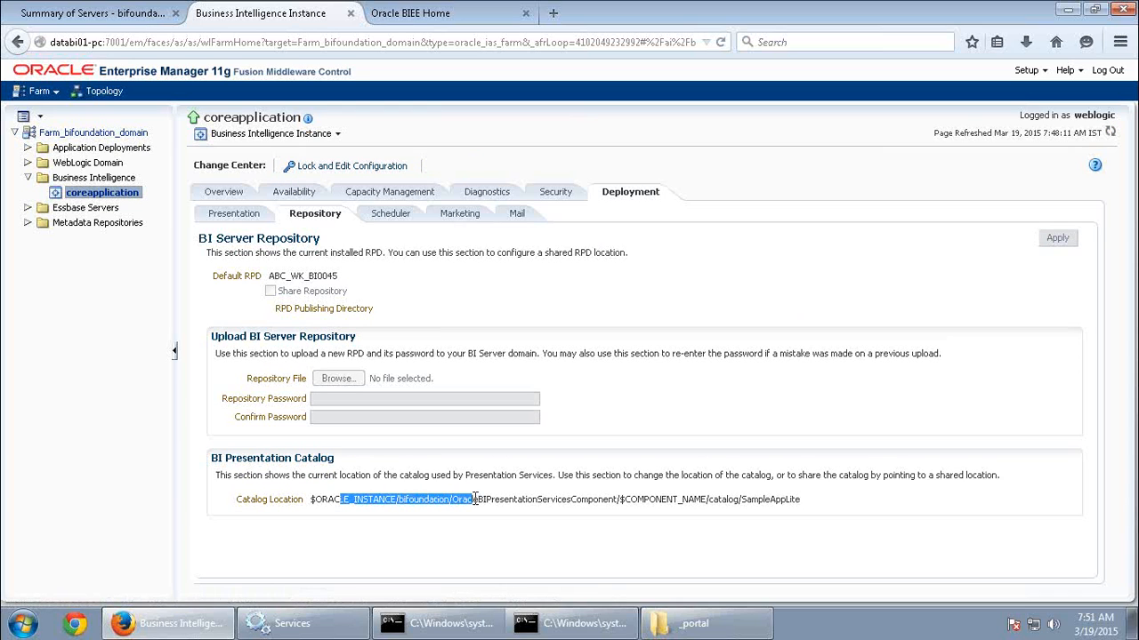
pyautogui.click(376, 518)
pyautogui.moveTo(395, 500); pyautogui.dragTo(322, 500)
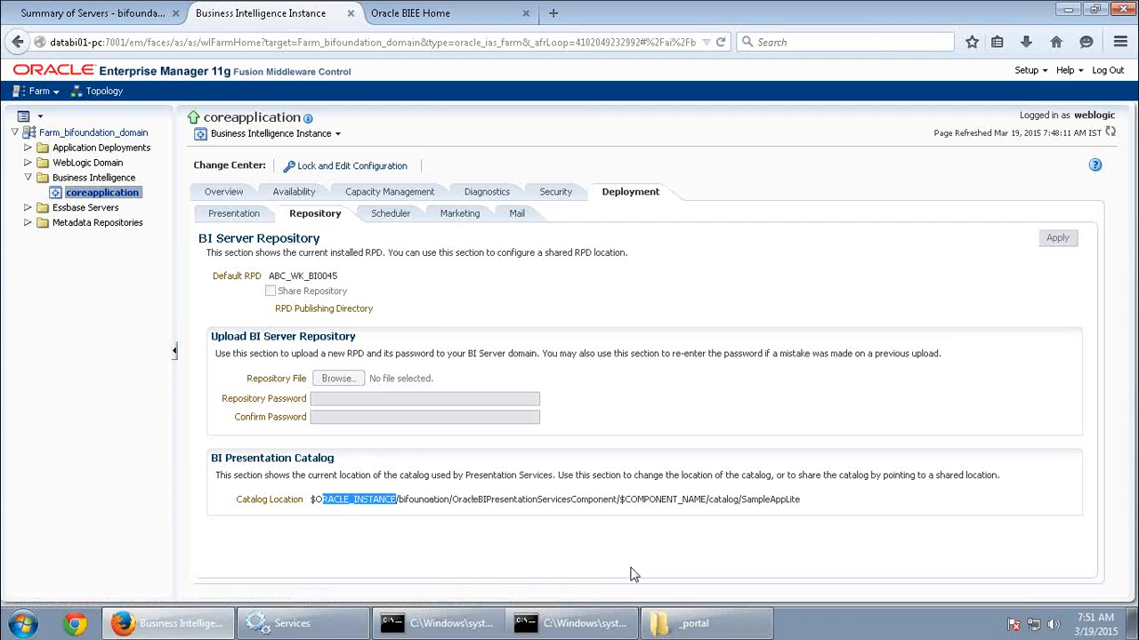
pyautogui.click(742, 634)
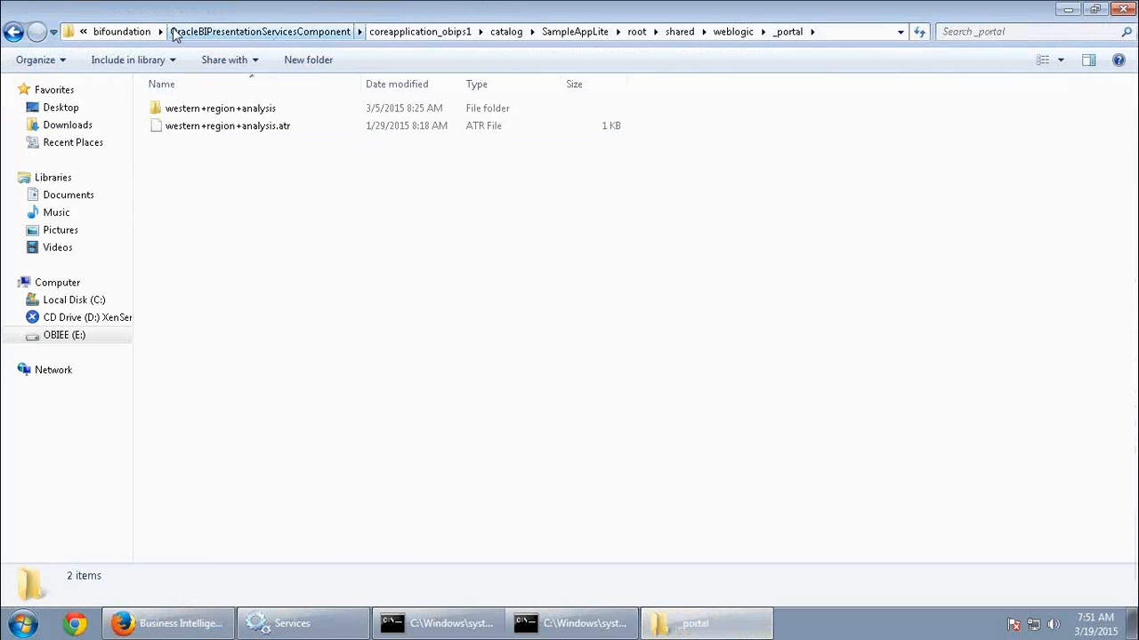
pyautogui.click(136, 33)
pyautogui.click(376, 32)
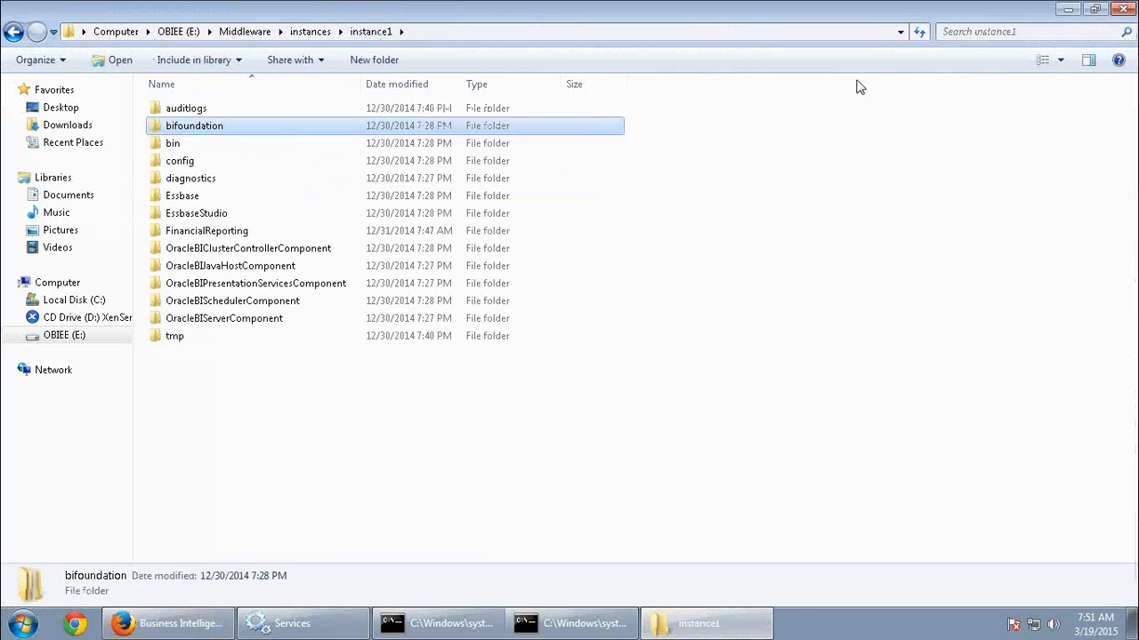
# Follow the Catalog Location path in Windows Explorer from bifoundation down to coreapplication_obips1's catalog folder, and return to Enterprise Manager.
pyautogui.click(169, 623)
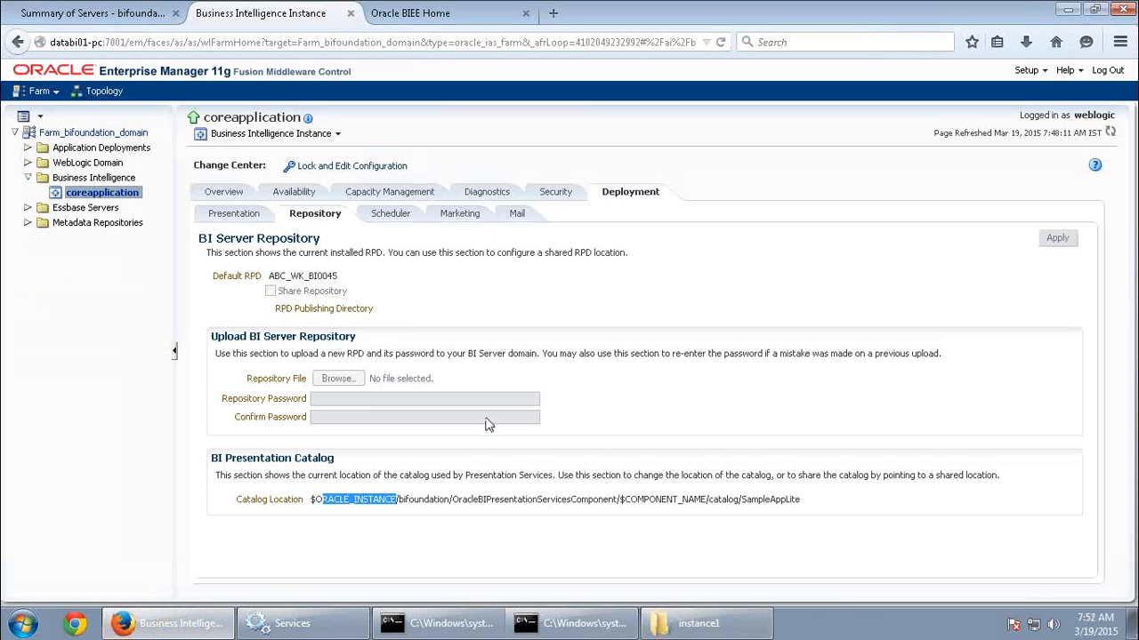
pyautogui.click(698, 623)
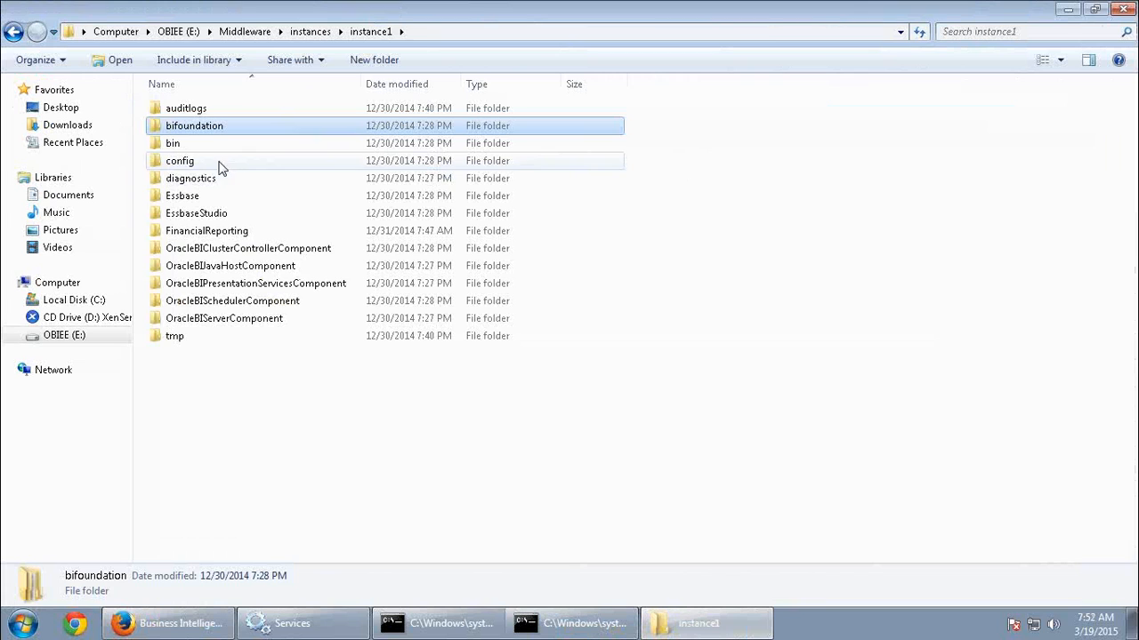
pyautogui.doubleClick(212, 130)
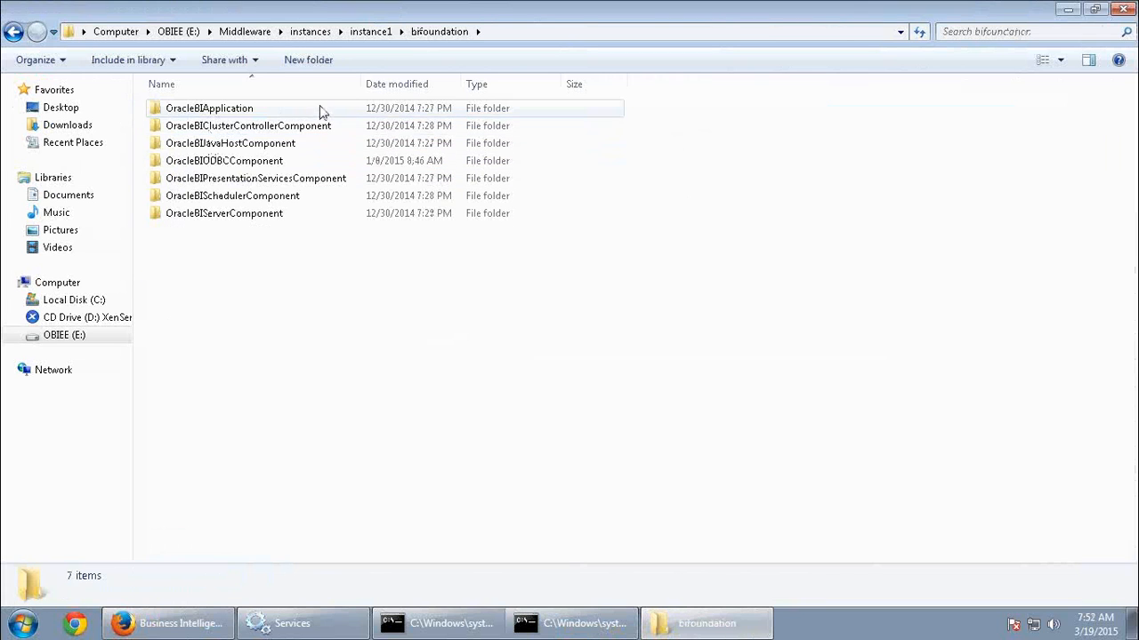
pyautogui.doubleClick(258, 180)
pyautogui.doubleClick(242, 113)
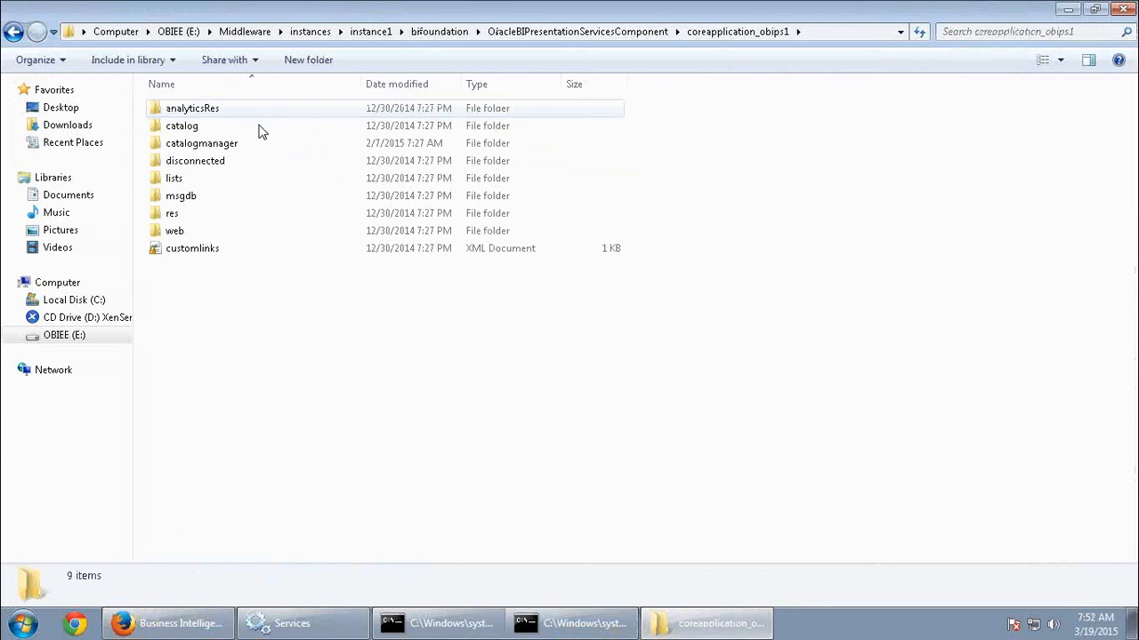
pyautogui.doubleClick(210, 133)
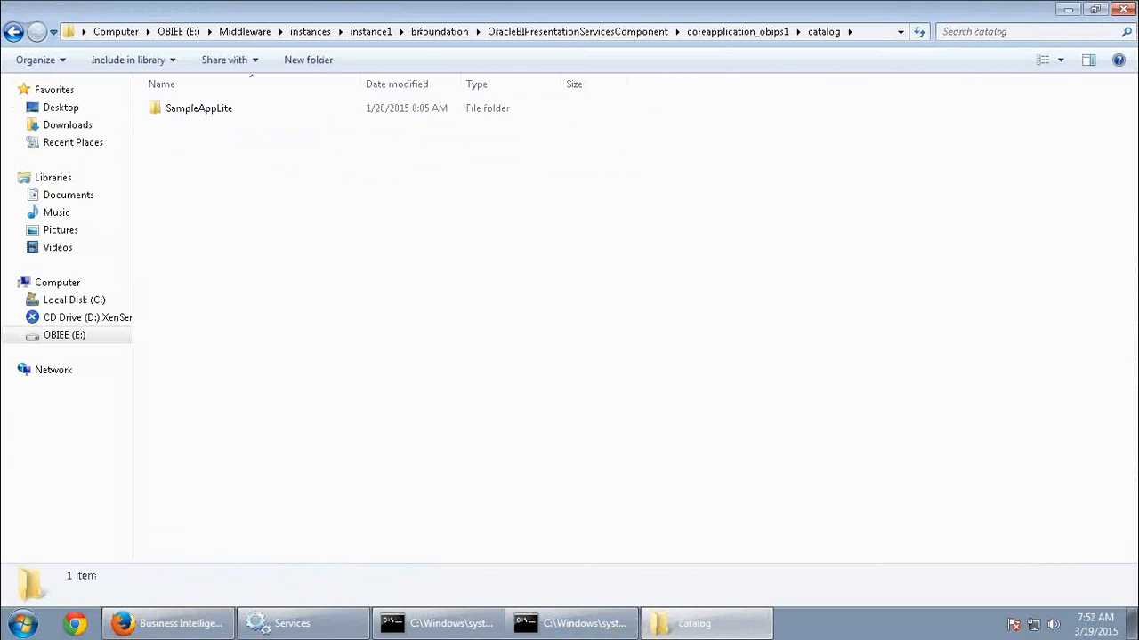
pyautogui.click(201, 627)
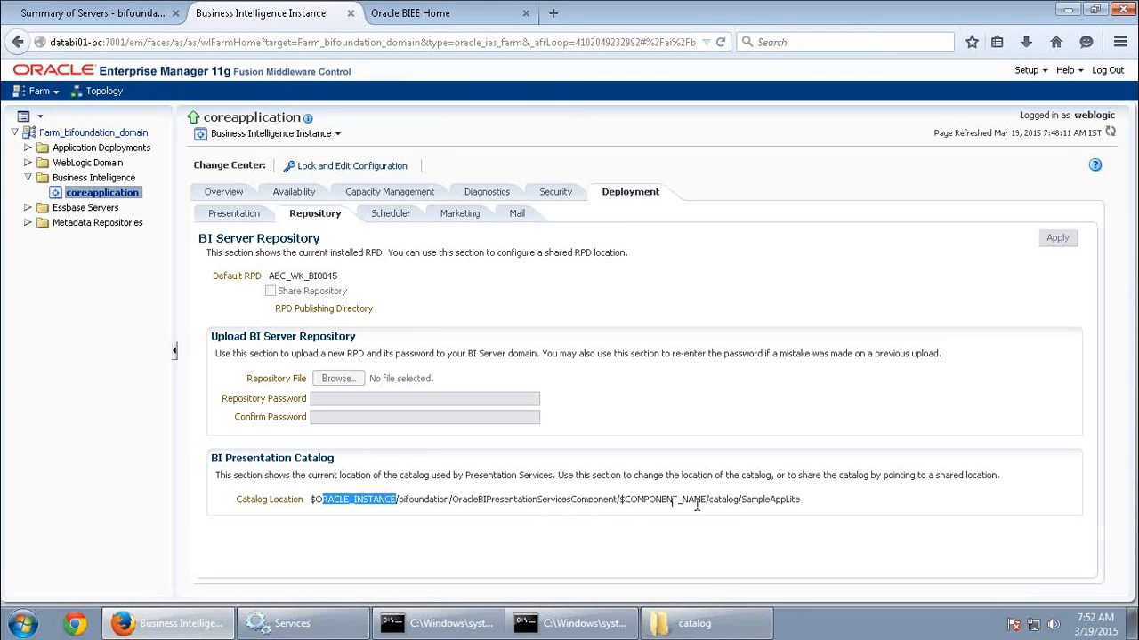
# Highlight SampleAppLite at the end of the Catalog Location path, and switch to the Oracle BIEE home page to list the available dashboards.
pyautogui.moveTo(801, 501); pyautogui.dragTo(746, 500)
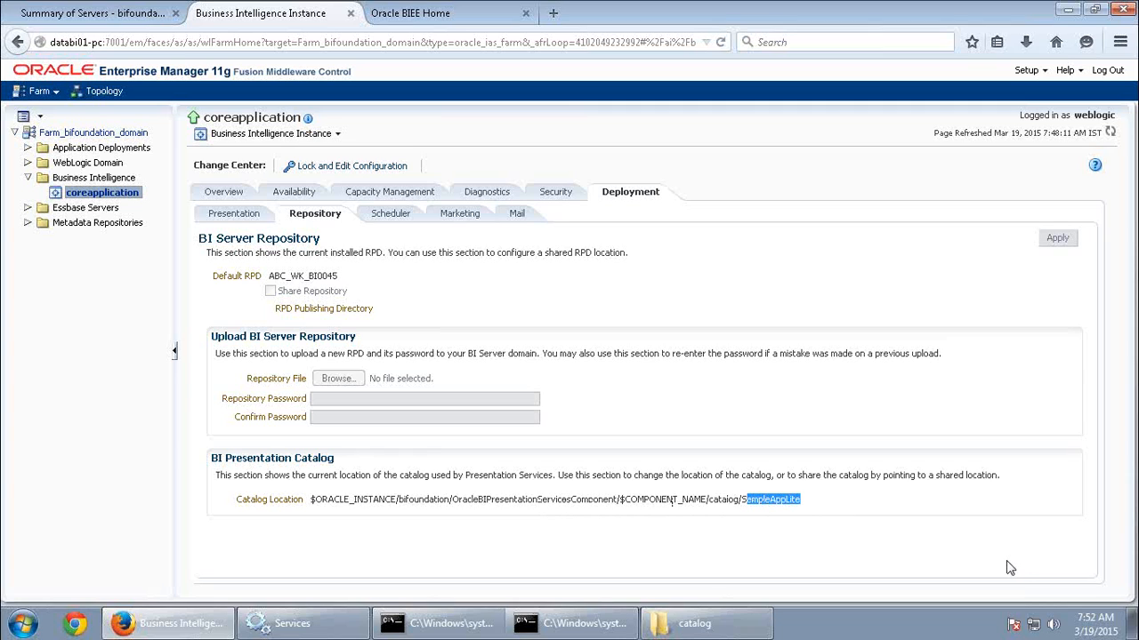
pyautogui.click(743, 386)
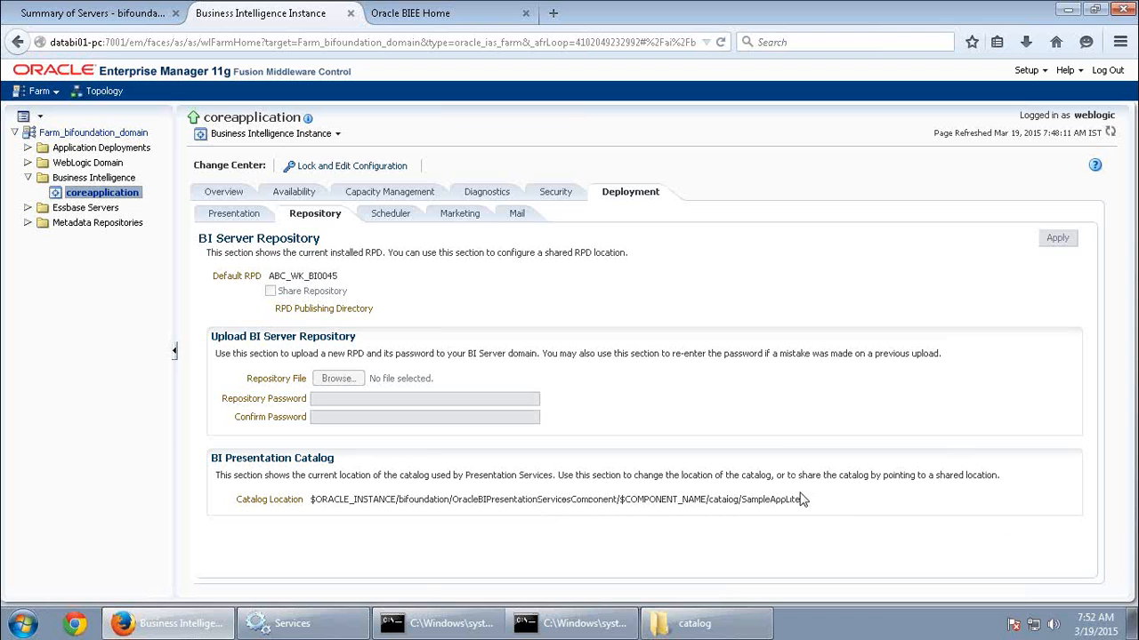
pyautogui.click(399, 18)
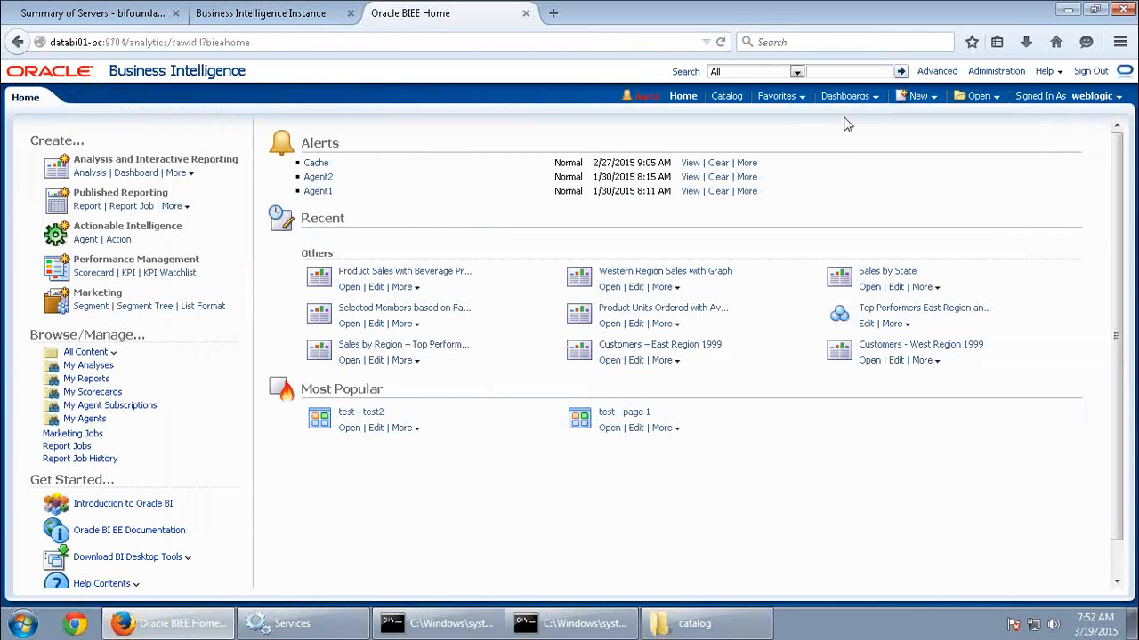
pyautogui.click(864, 100)
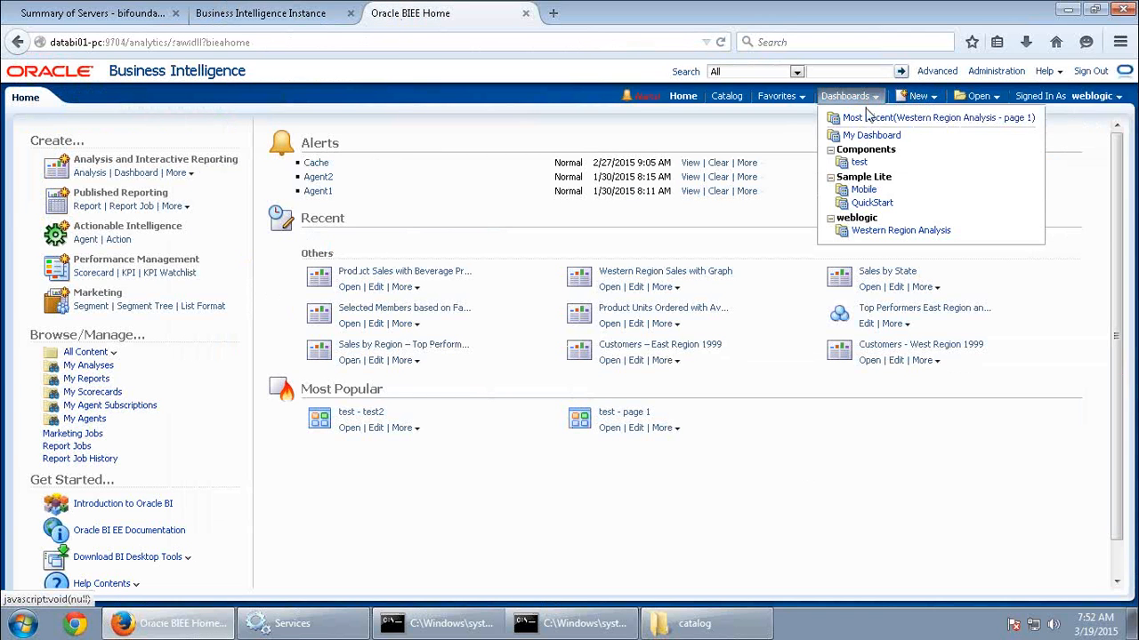
# View the contents of the weblogic folder under Shared Folders in the Oracle BI catalog.
pyautogui.click(731, 97)
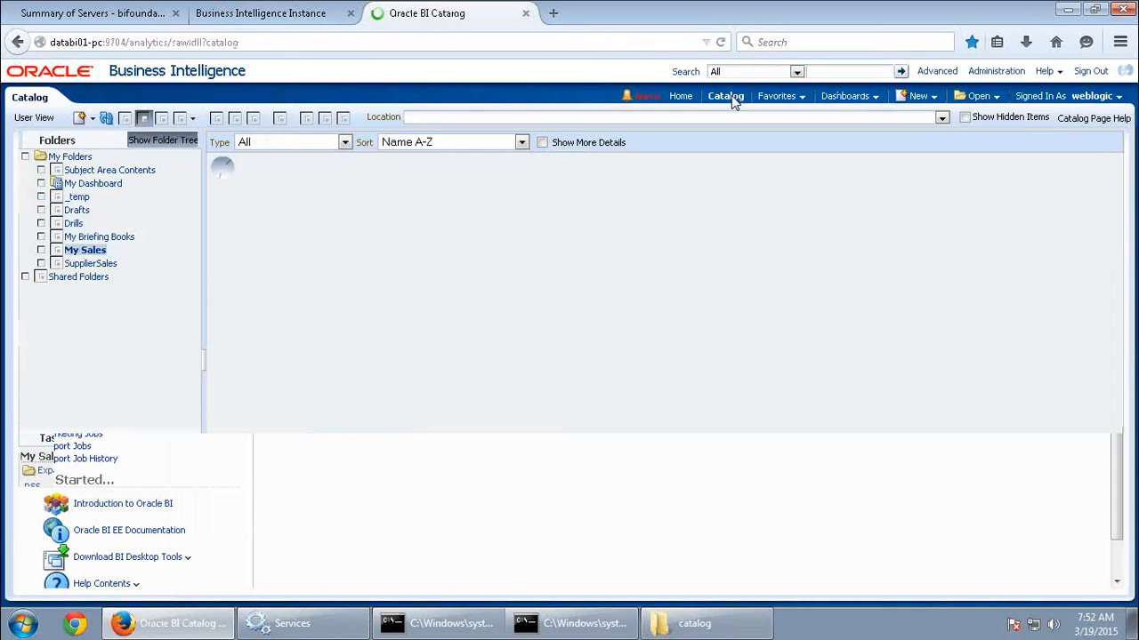
pyautogui.click(80, 279)
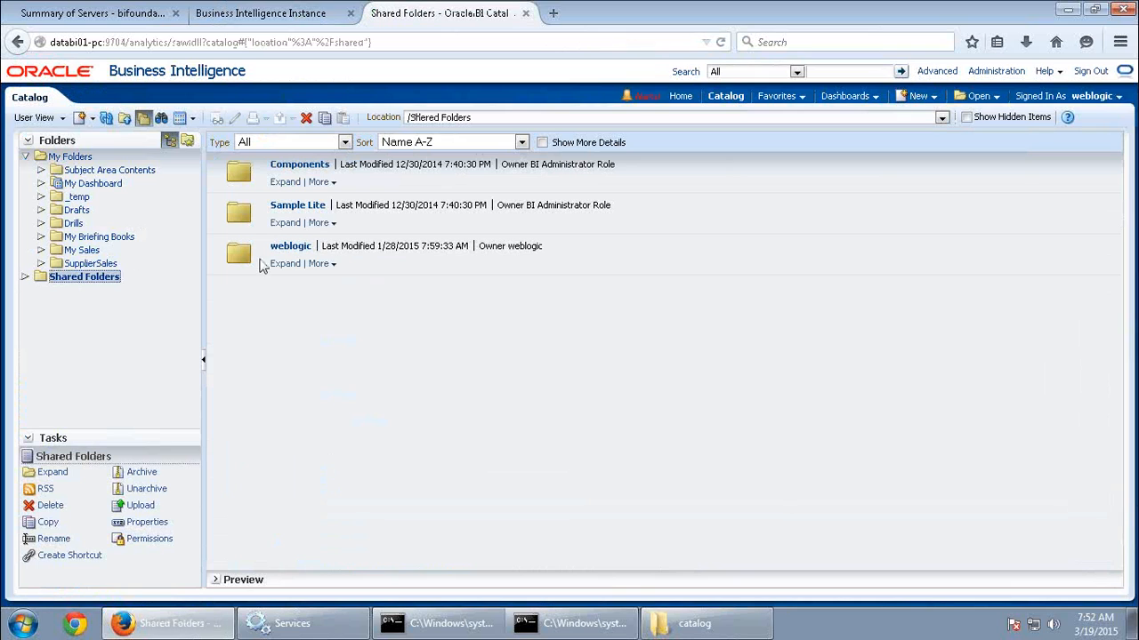
pyautogui.click(285, 263)
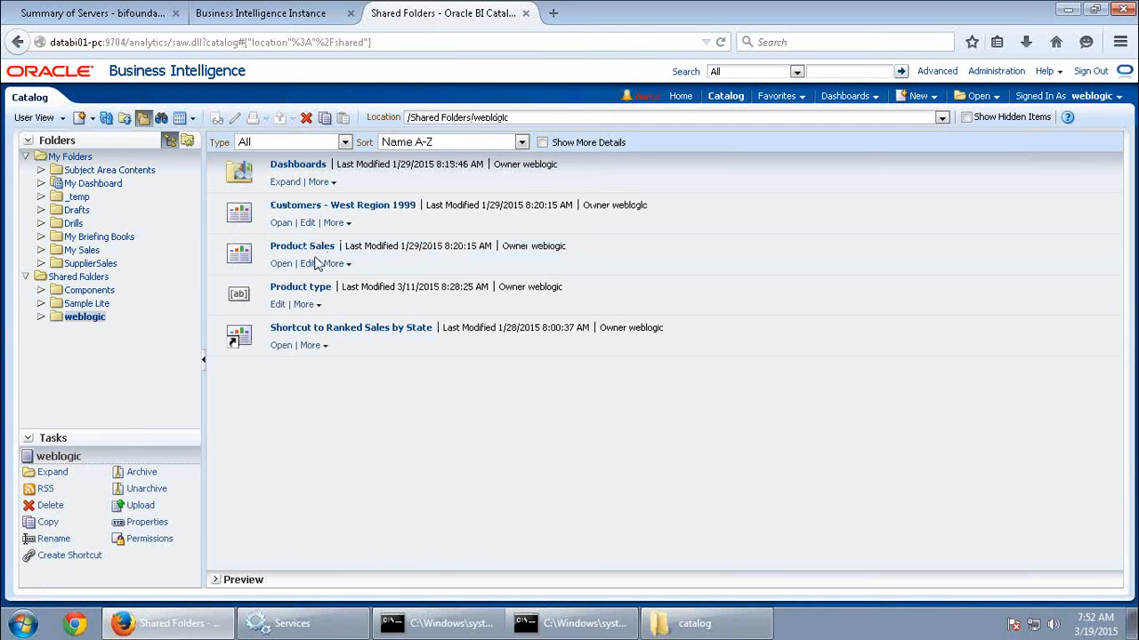
# Switch to Windows Explorer and follow the catalog folder through SampleAppLite, root and shared down to its weblogic folder.
pyautogui.click(703, 623)
pyautogui.click(206, 111)
pyautogui.doubleClick(206, 111)
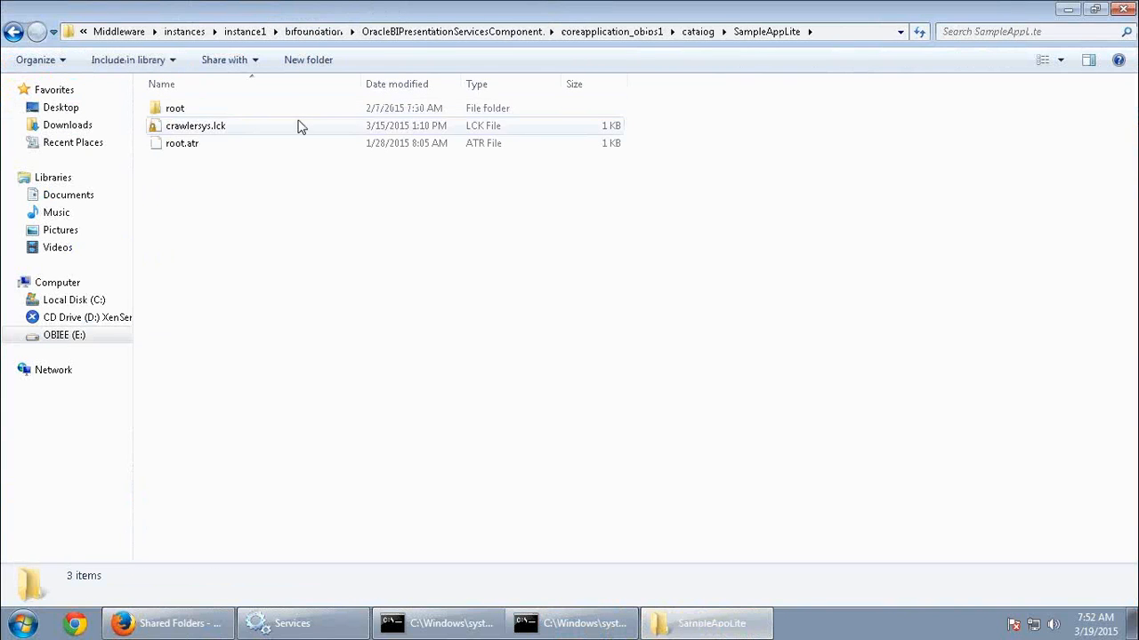
pyautogui.doubleClick(169, 110)
pyautogui.doubleClick(180, 111)
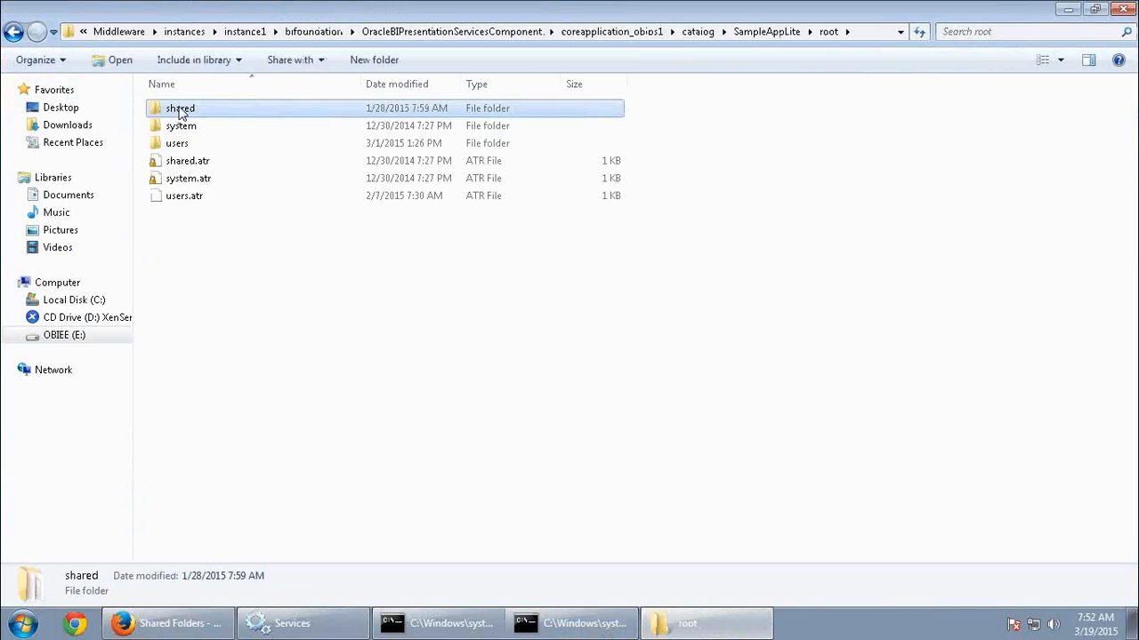
pyautogui.doubleClick(361, 142)
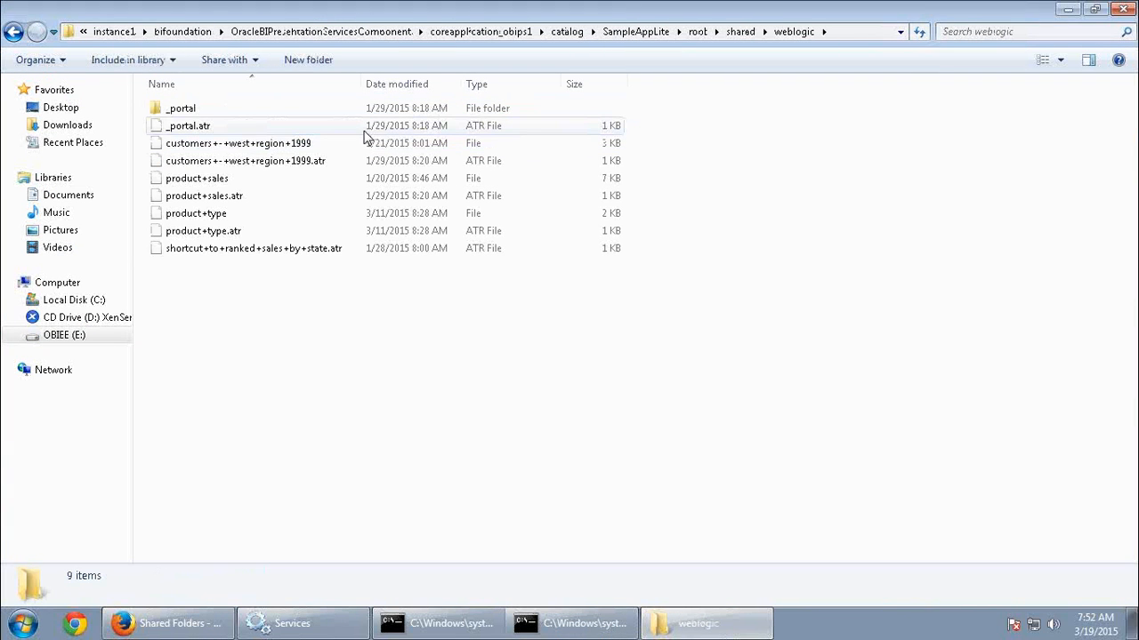
# Widen the Name column of the weblogic folder listing slightly and select the product+sales file.
pyautogui.click(231, 182)
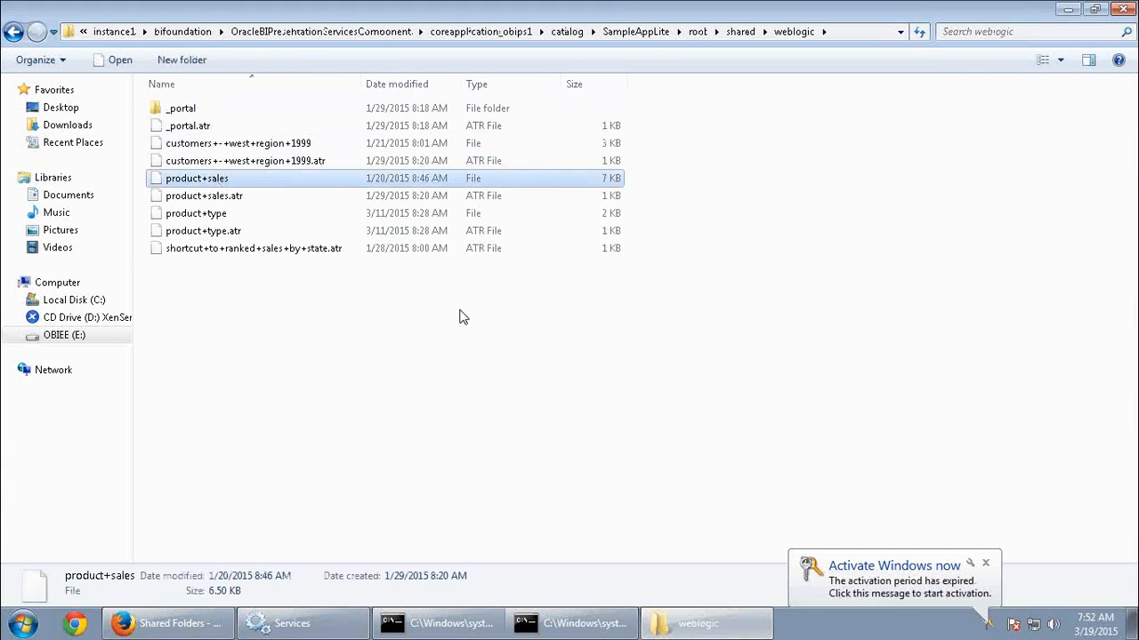
pyautogui.moveTo(362, 78); pyautogui.dragTo(389, 78)
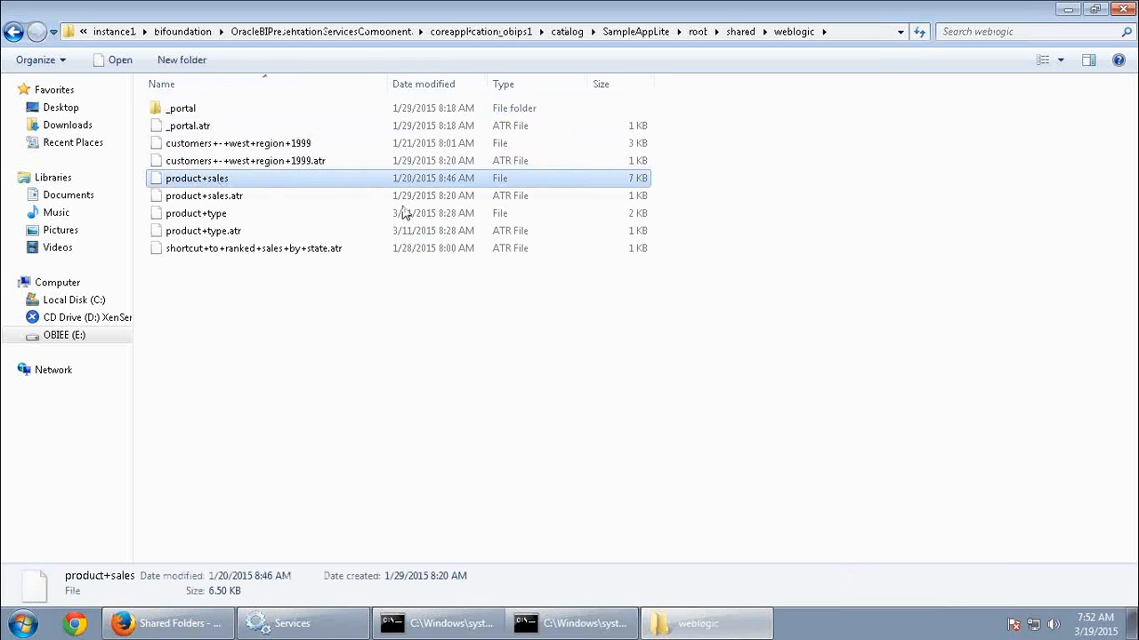
pyautogui.click(472, 282)
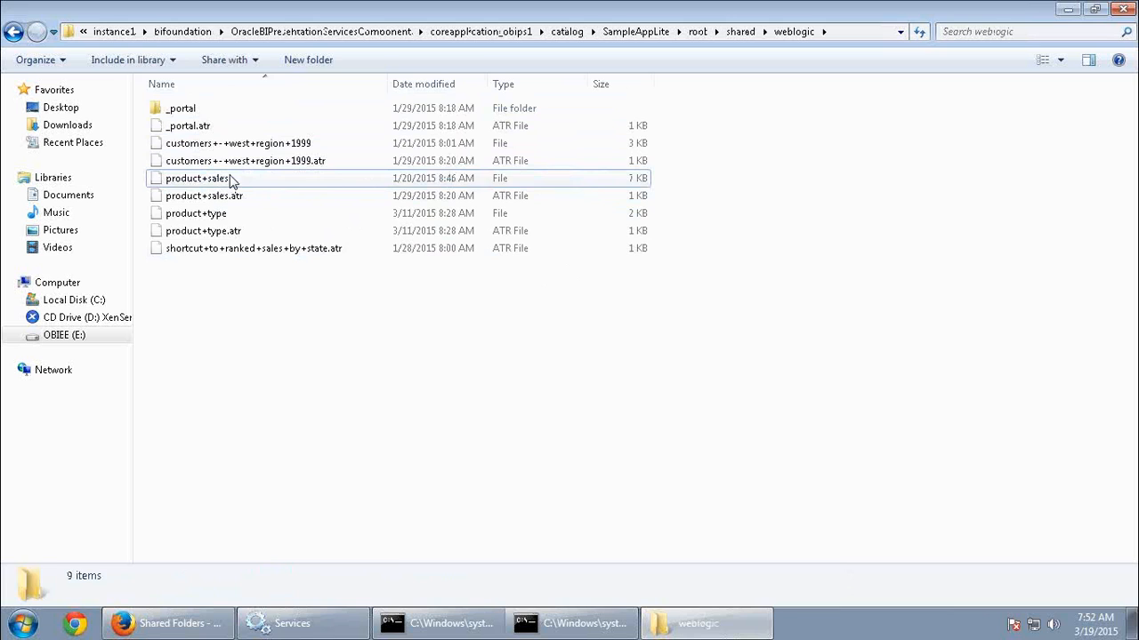
pyautogui.click(356, 178)
# Compare the files in the weblogic folder on disk with the objects in the Oracle BI catalog's shared weblogic folder, finishing in the browser.
pyautogui.click(169, 623)
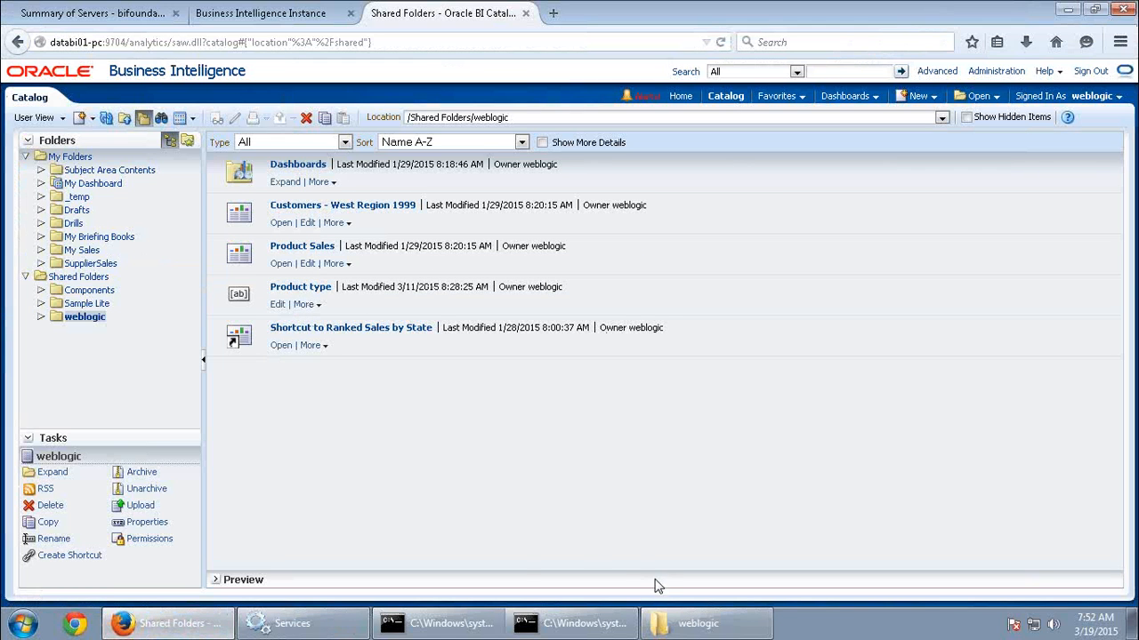
pyautogui.click(699, 623)
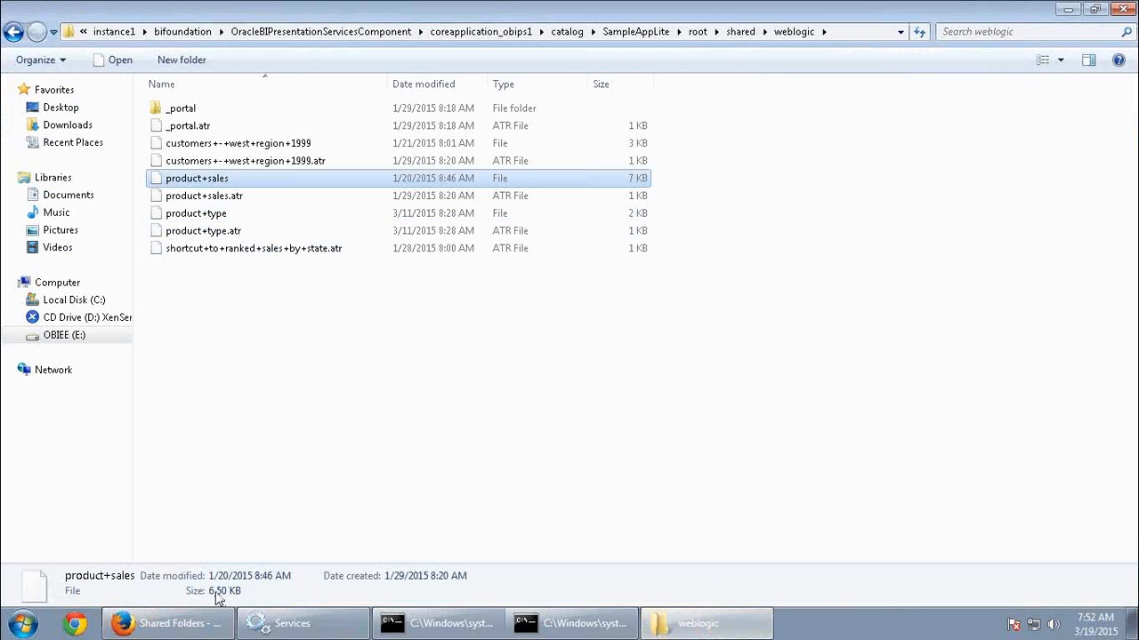
pyautogui.click(215, 626)
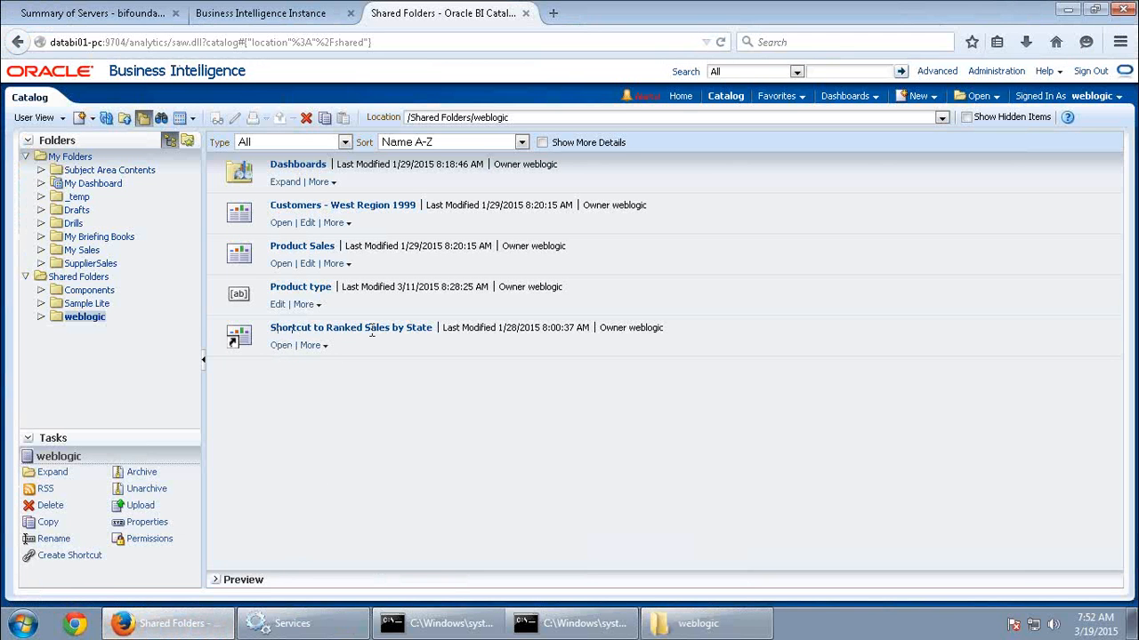
pyautogui.click(699, 624)
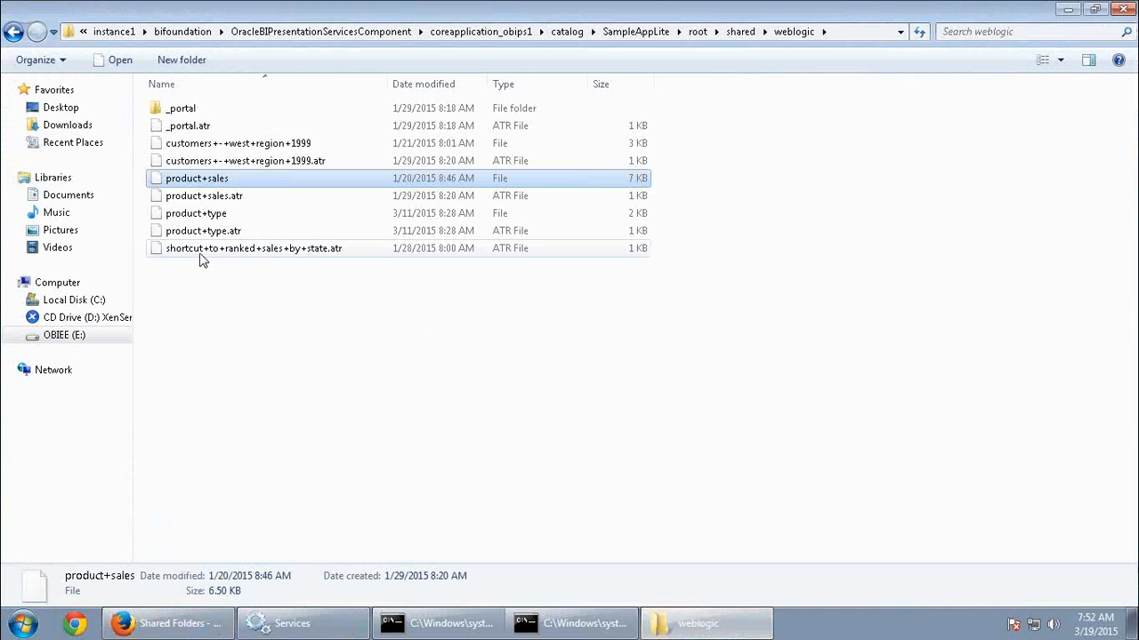
pyautogui.click(184, 626)
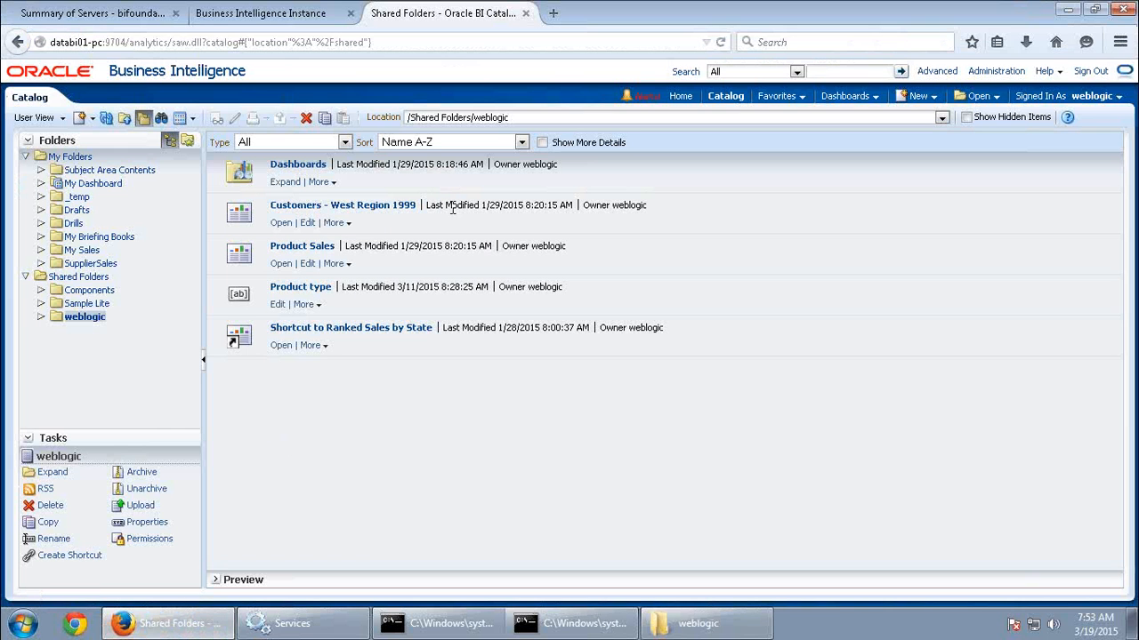
pyautogui.click(698, 624)
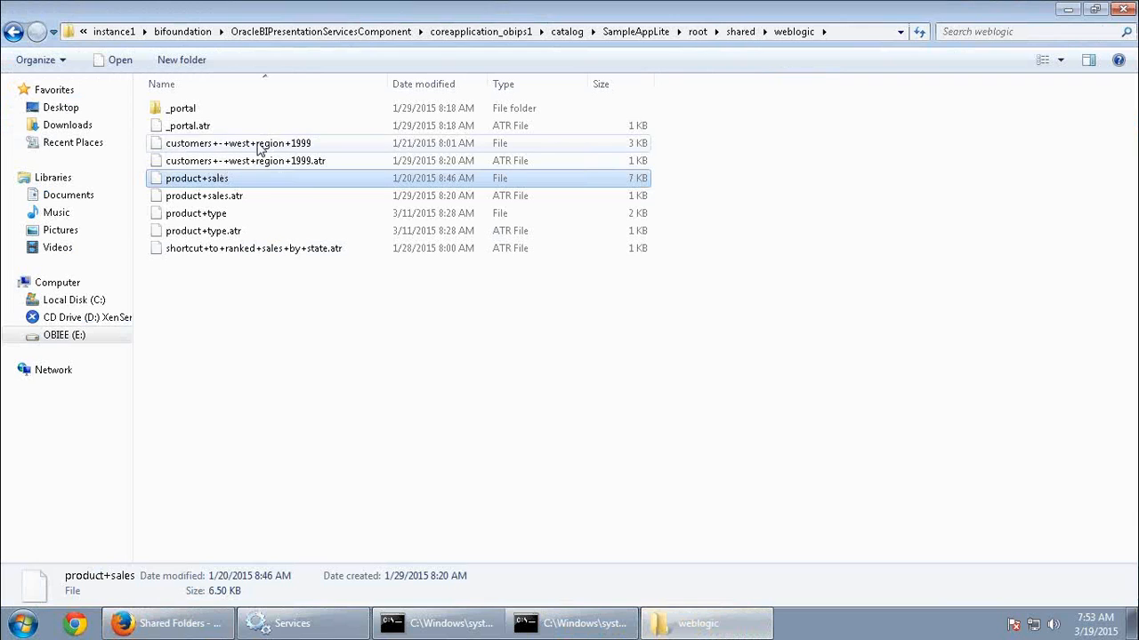
pyautogui.click(471, 413)
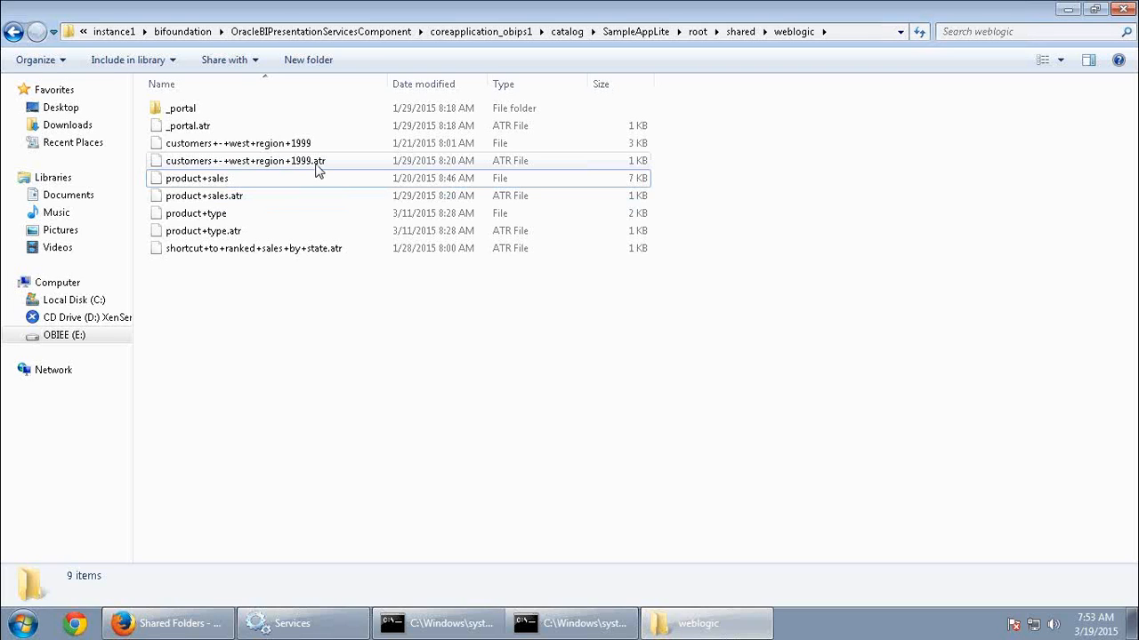
pyautogui.click(169, 623)
pyautogui.click(698, 623)
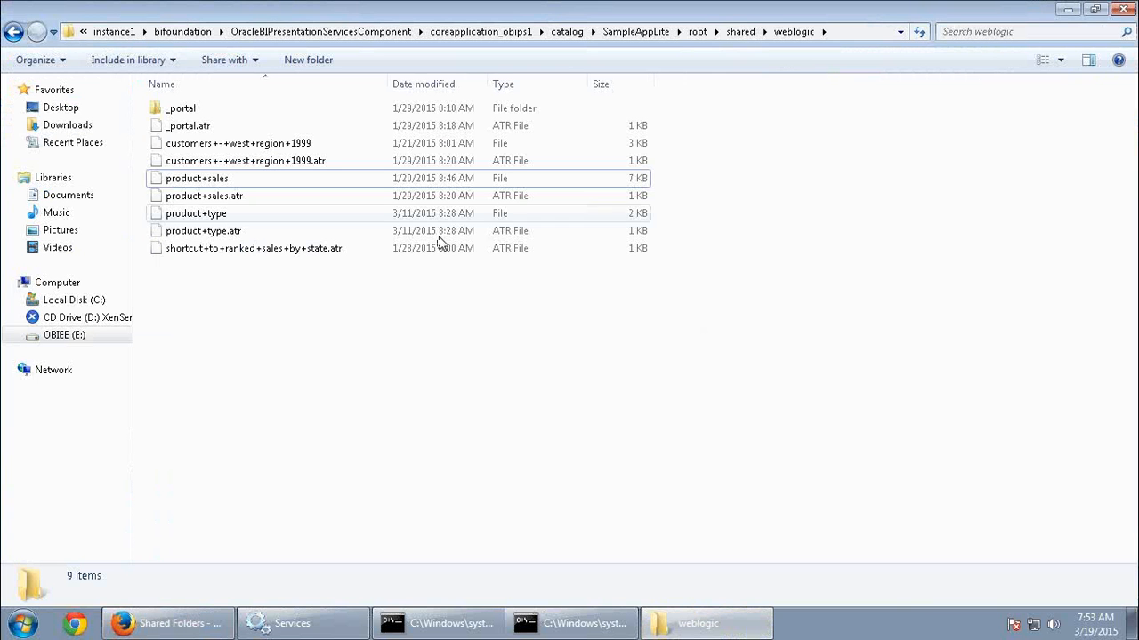
pyautogui.click(169, 623)
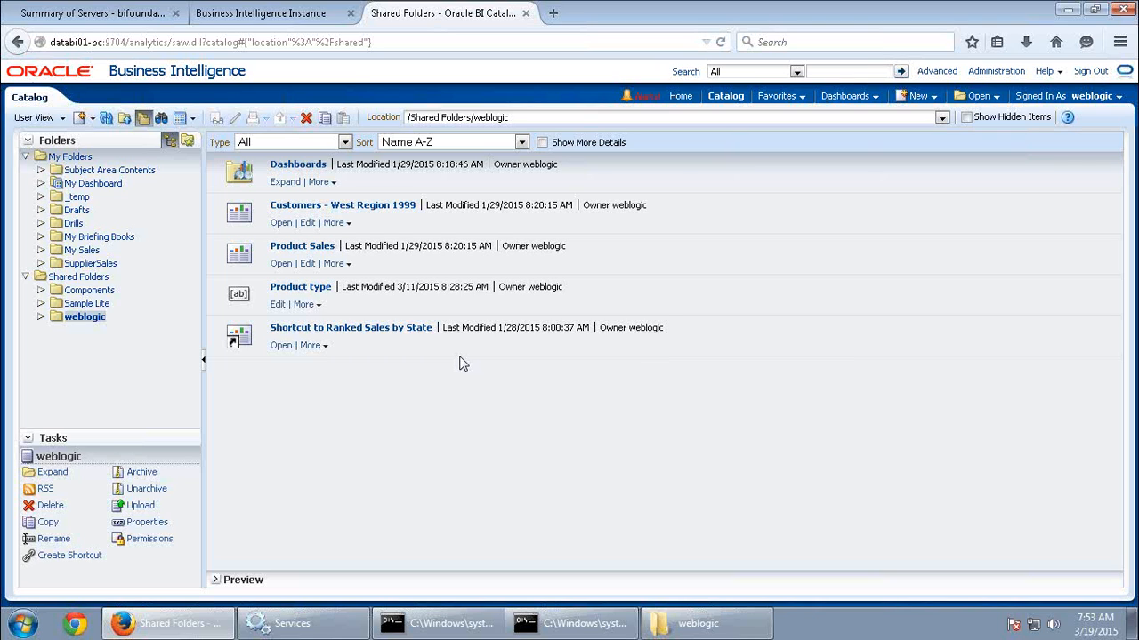
pyautogui.moveTo(1040, 18)
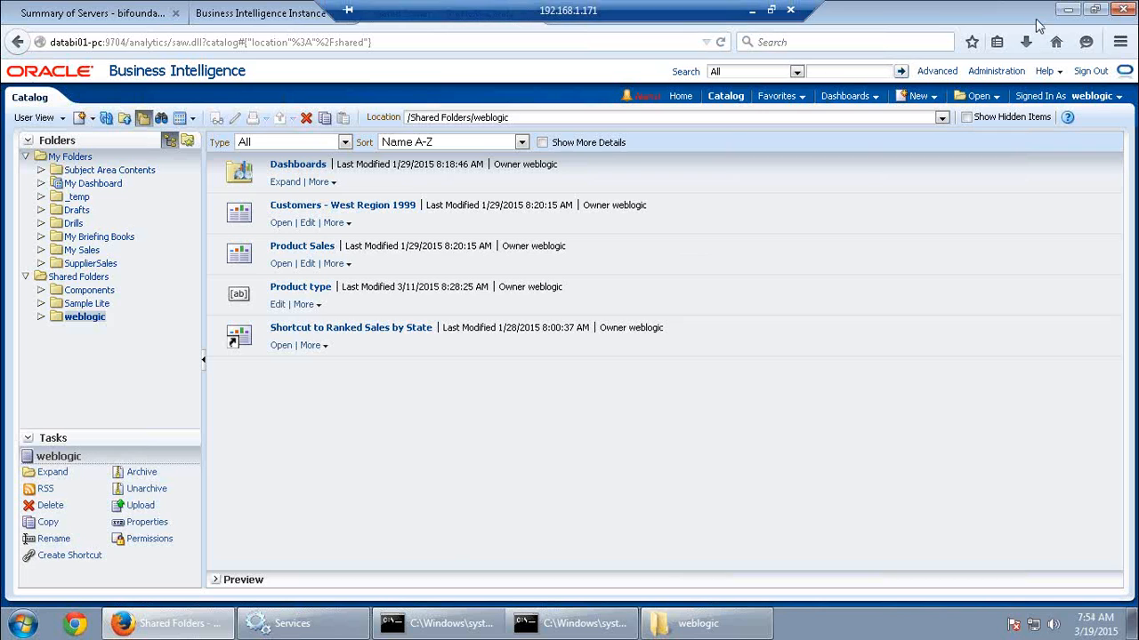